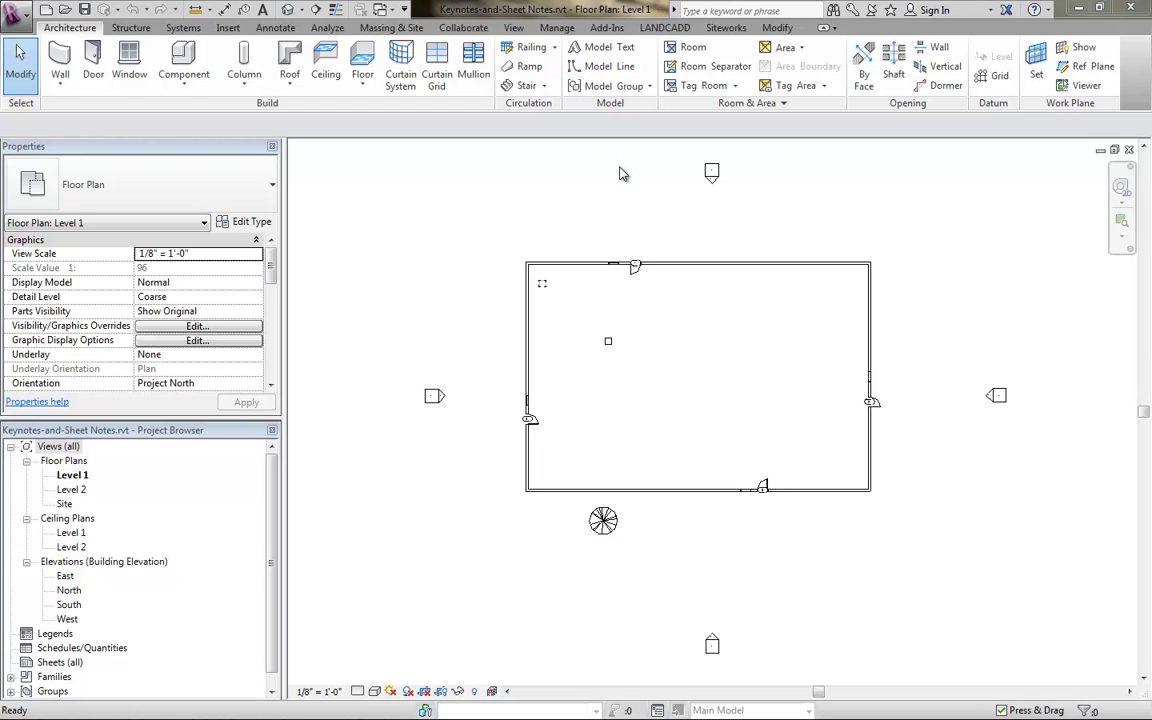
# Step: Inspect the current keynote file path in Keynoting Settings, leaving the settings unchanged
pyautogui.click(276, 28)
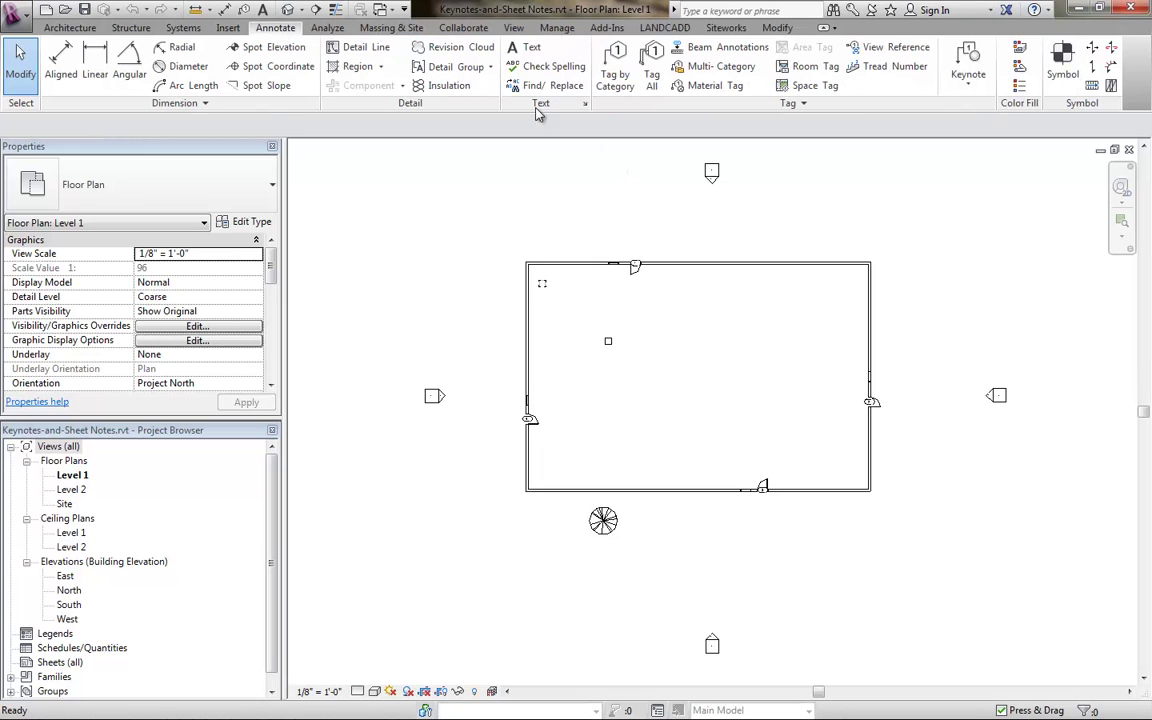
pyautogui.click(796, 104)
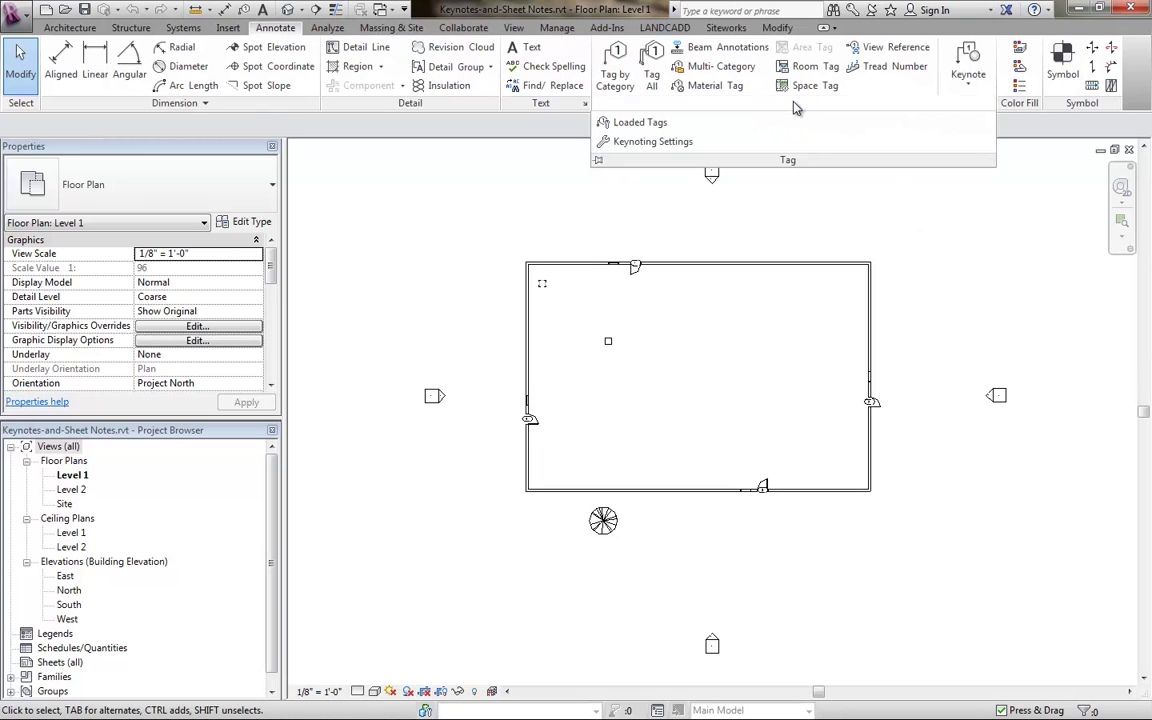
pyautogui.click(653, 142)
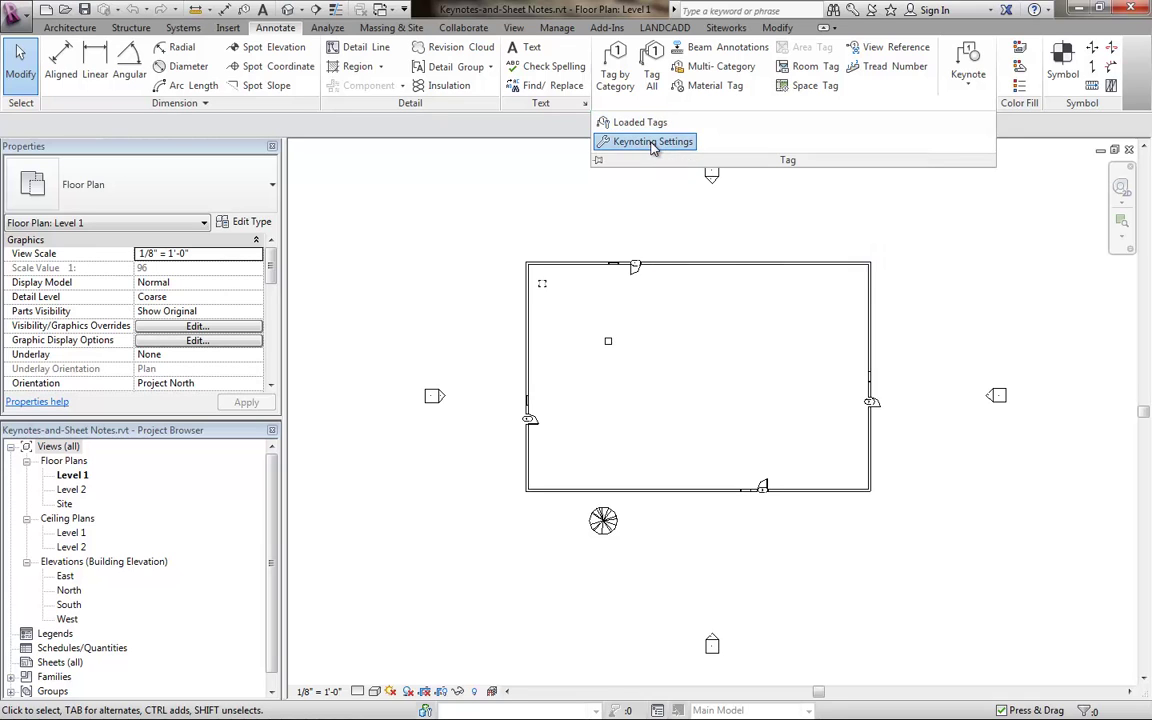
pyautogui.moveTo(442, 274); pyautogui.dragTo(640, 275)
pyautogui.click(556, 275)
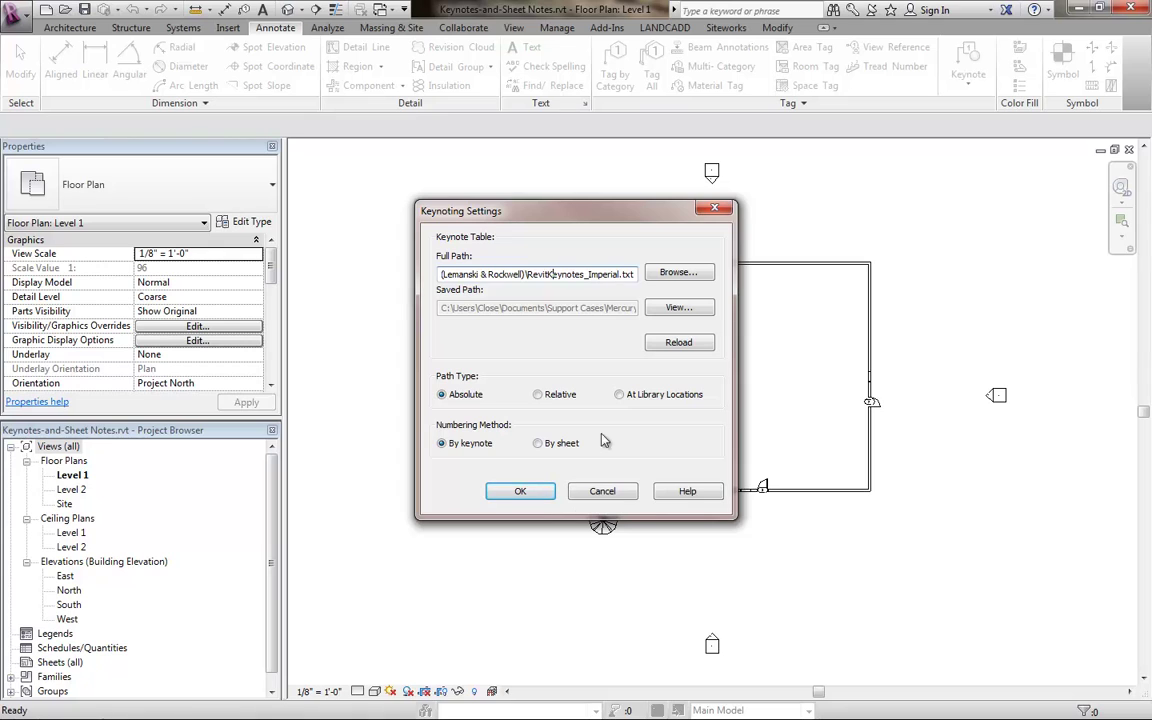
pyautogui.click(535, 500)
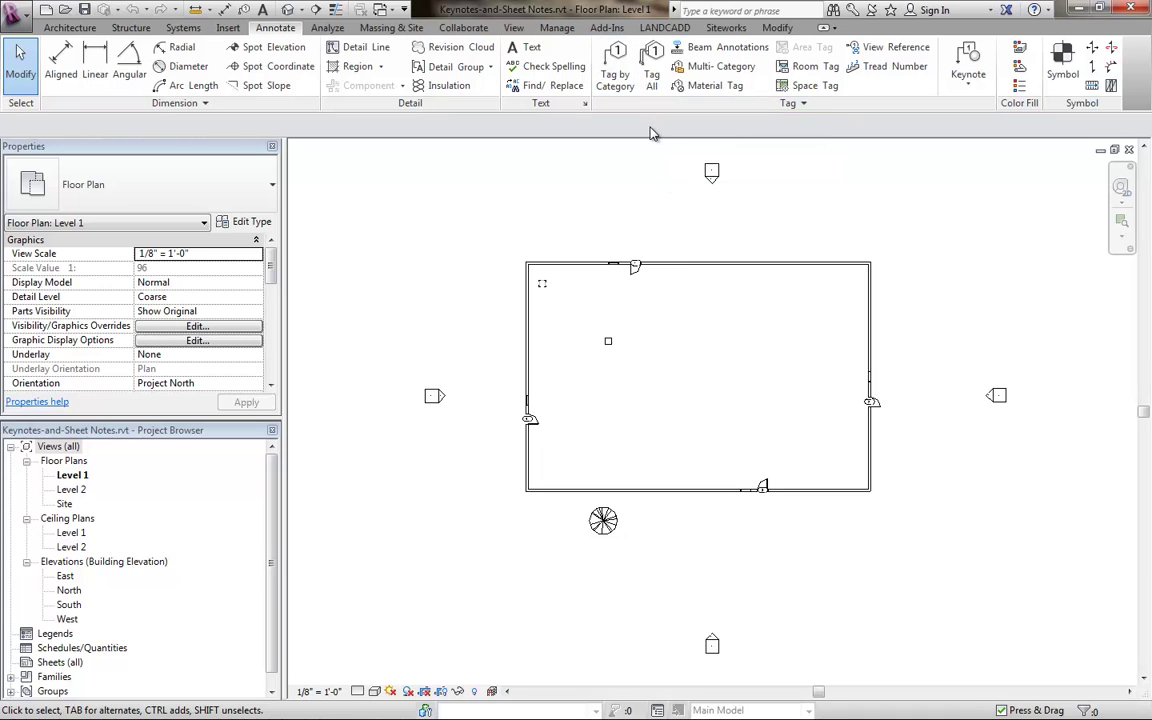
# Step: Start Element Keynote and place a leadered tag on the base cabinet, to its lower right
pyautogui.click(968, 80)
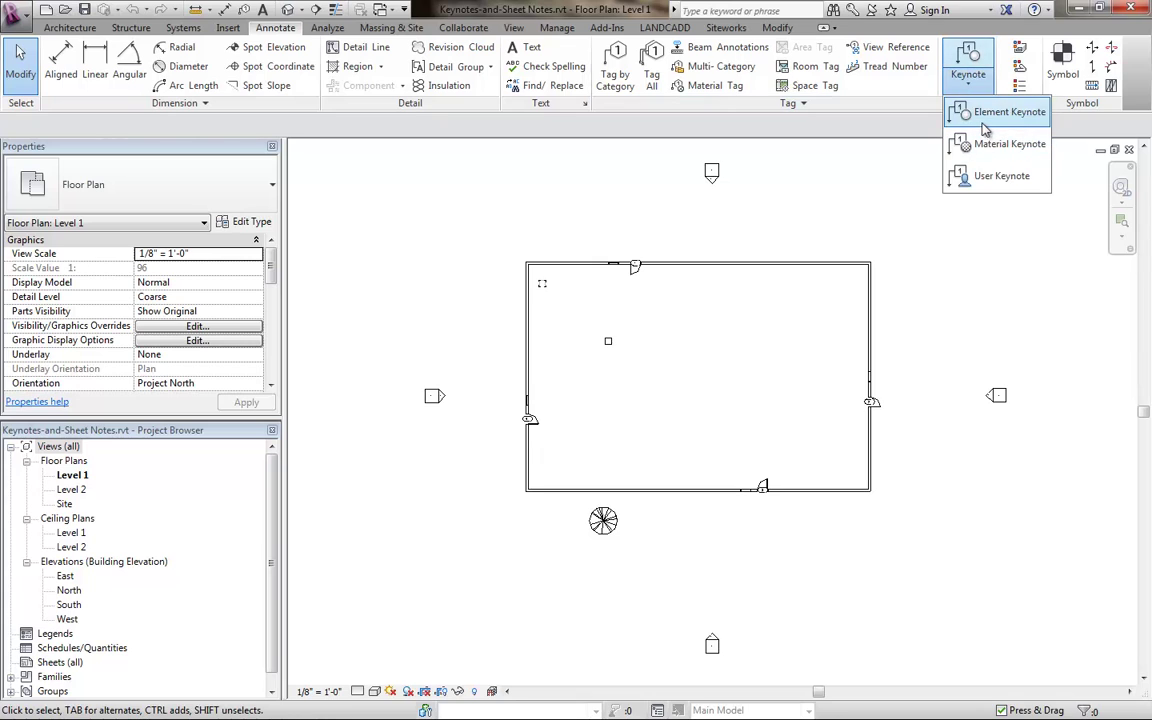
pyautogui.click(995, 113)
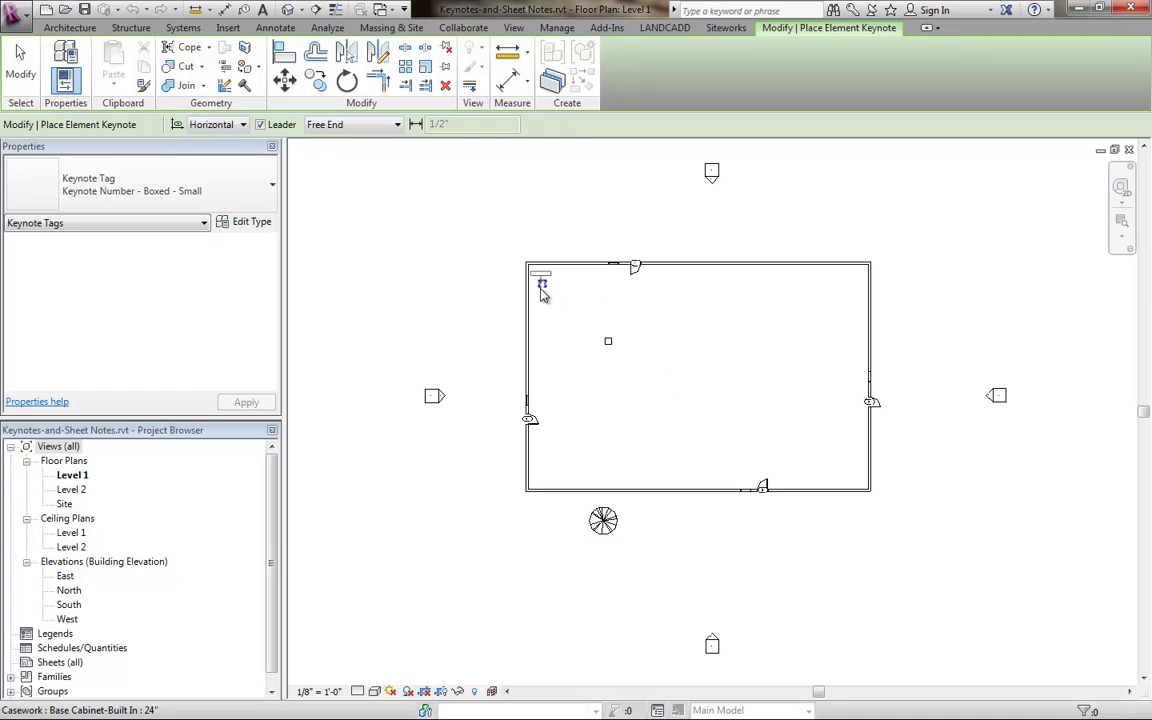
pyautogui.scroll(4, 541, 289)
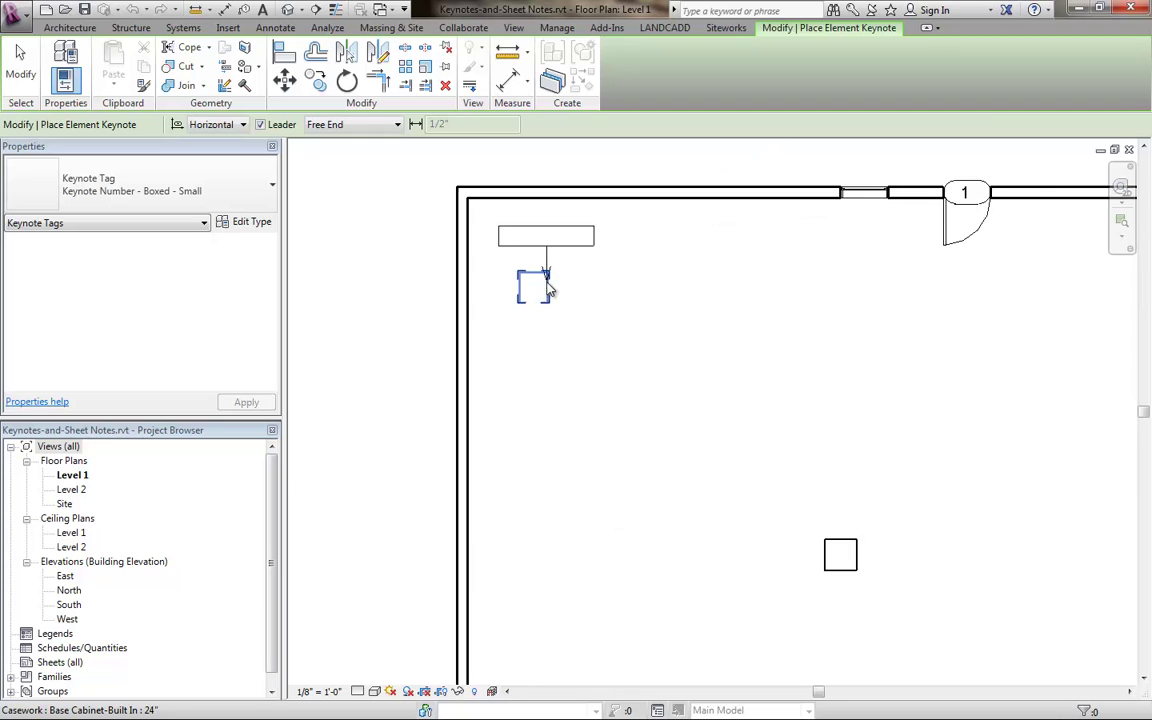
pyautogui.scroll(1, 548, 289)
pyautogui.click(548, 289)
pyautogui.click(636, 388)
pyautogui.click(708, 389)
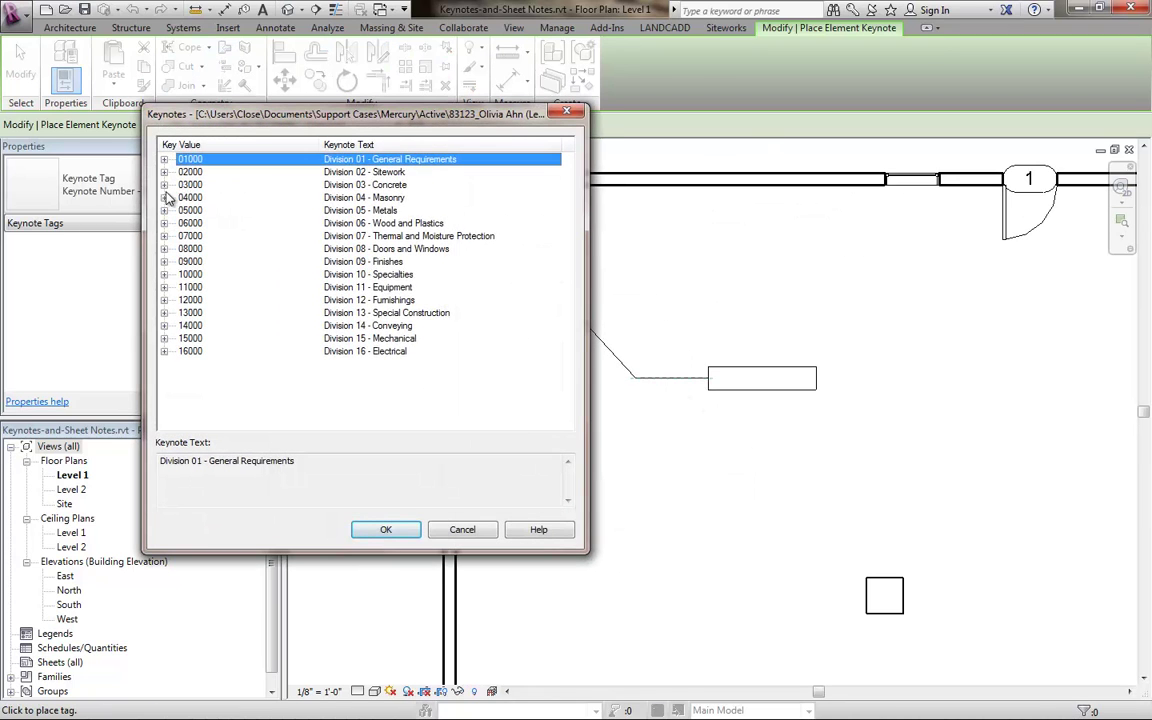
# Step: Assign keynote 06090.A1, 2 Penny Nail, from Division 06 to the cabinet's tag
pyautogui.click(188, 223)
pyautogui.click(164, 223)
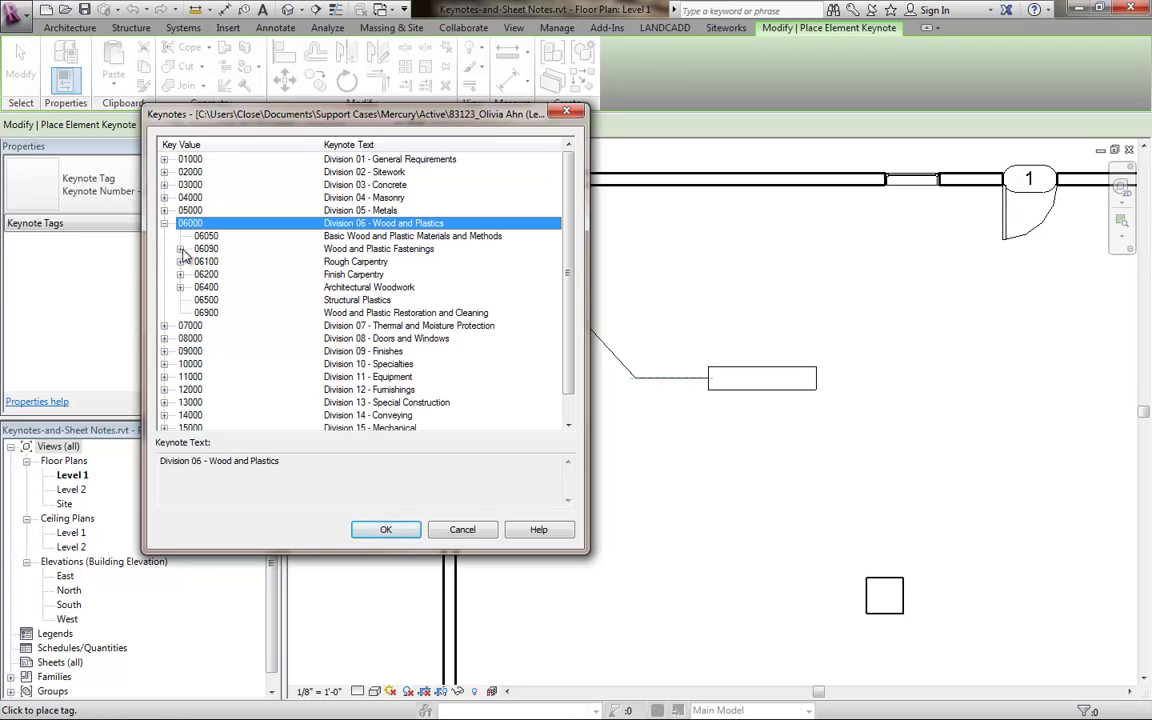
pyautogui.click(180, 248)
pyautogui.click(226, 173)
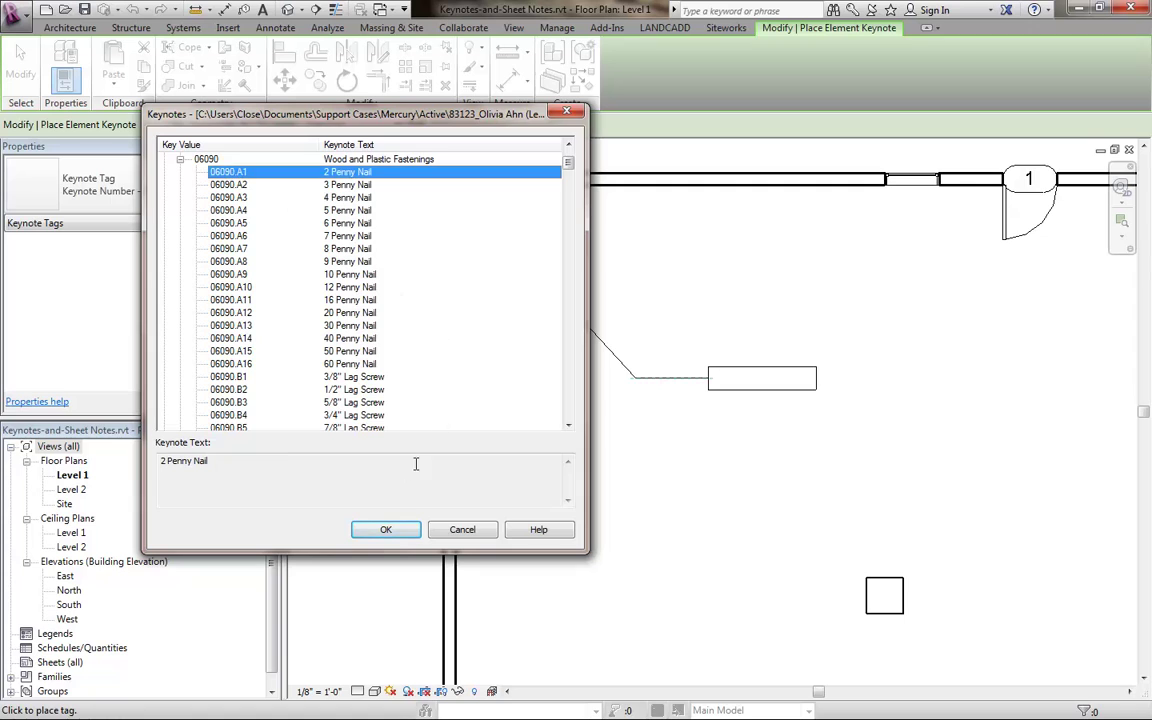
pyautogui.click(386, 529)
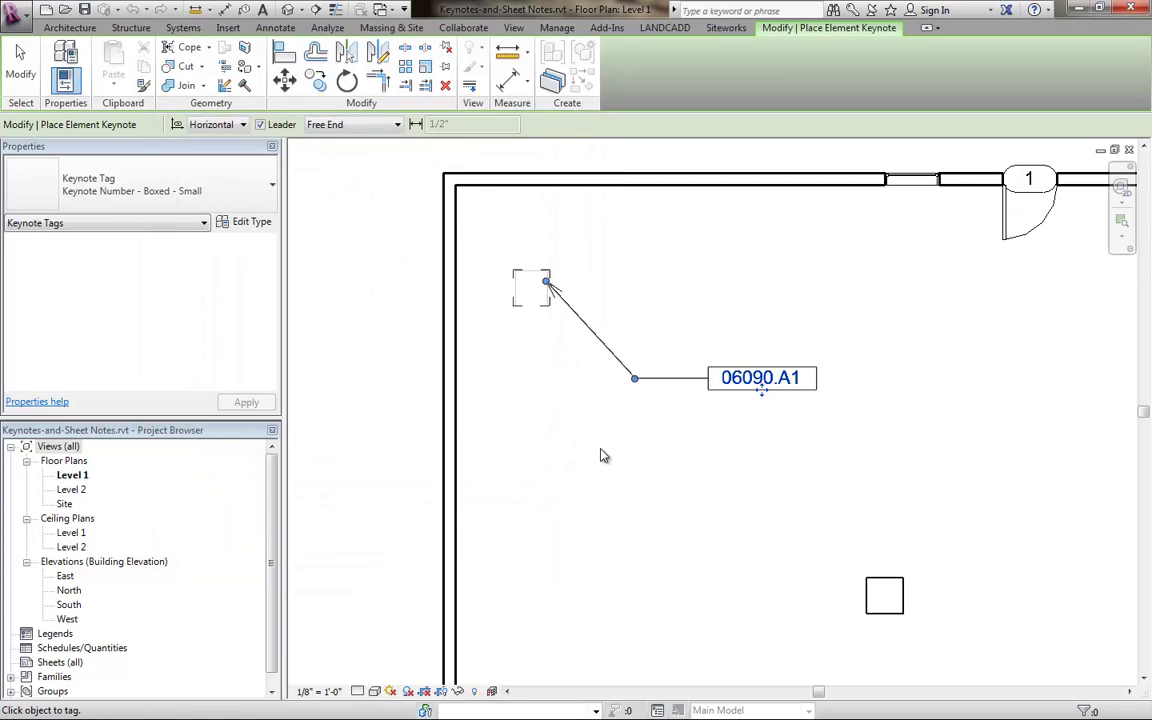
pyautogui.scroll(-5, 609, 440)
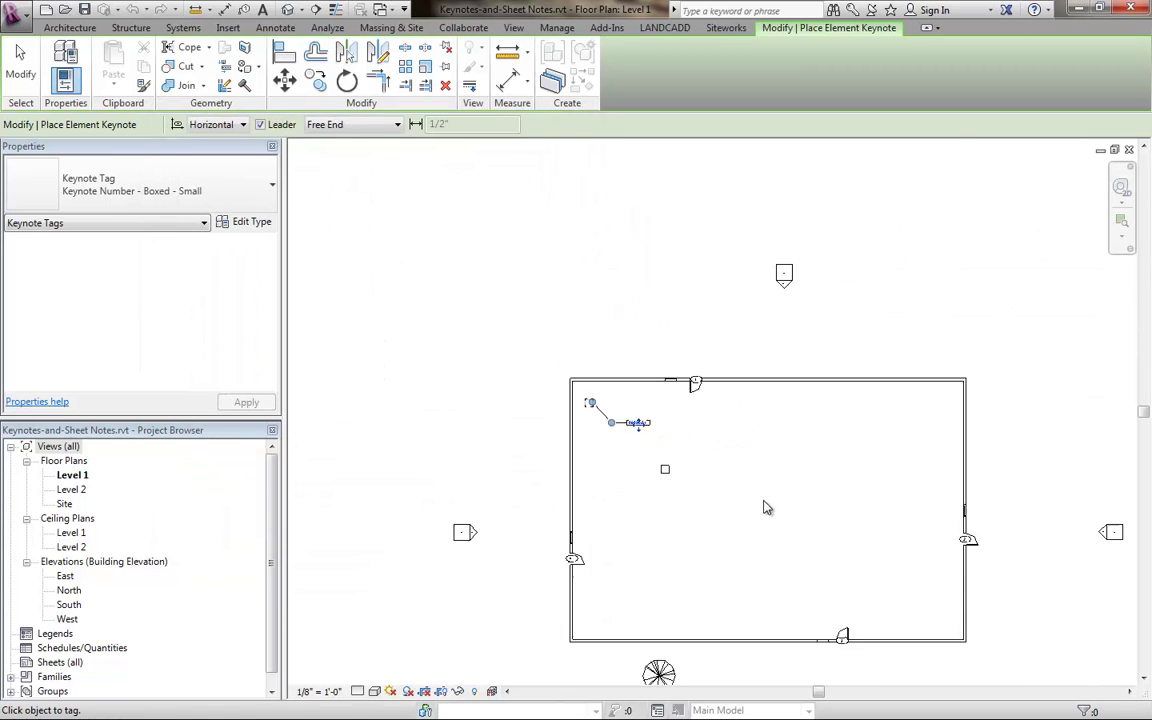
pyautogui.moveTo(746, 478); pyautogui.dragTo(743, 423, button='middle')
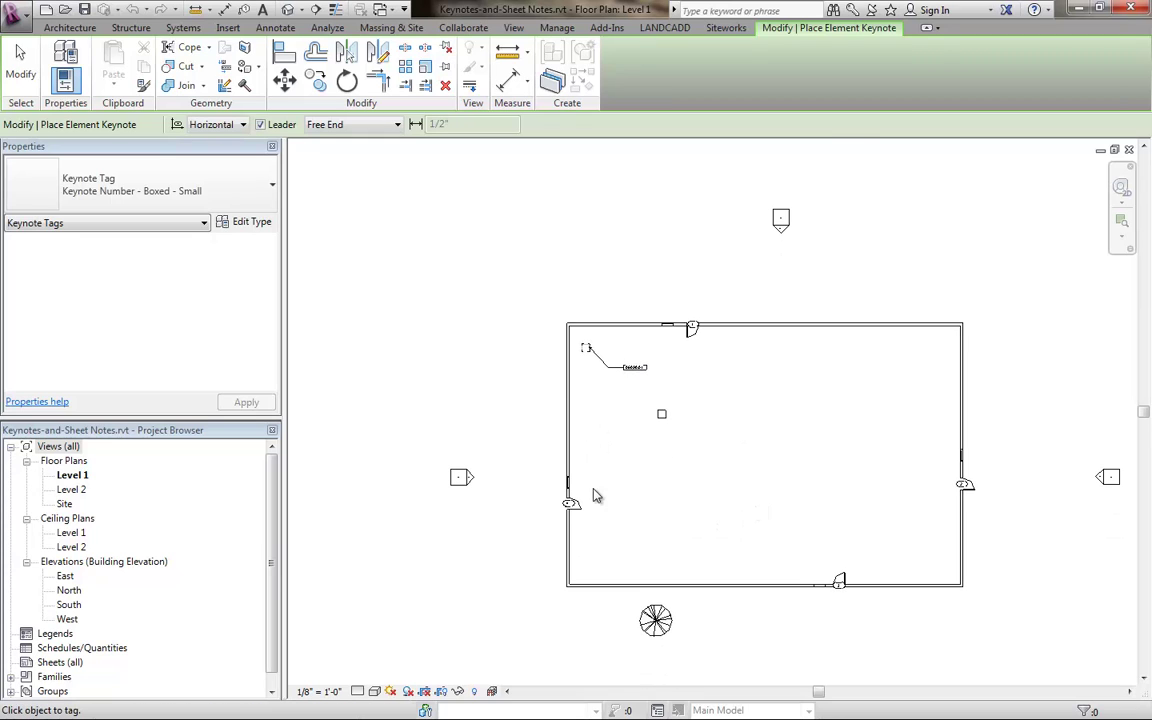
pyautogui.scroll(2, 592, 487)
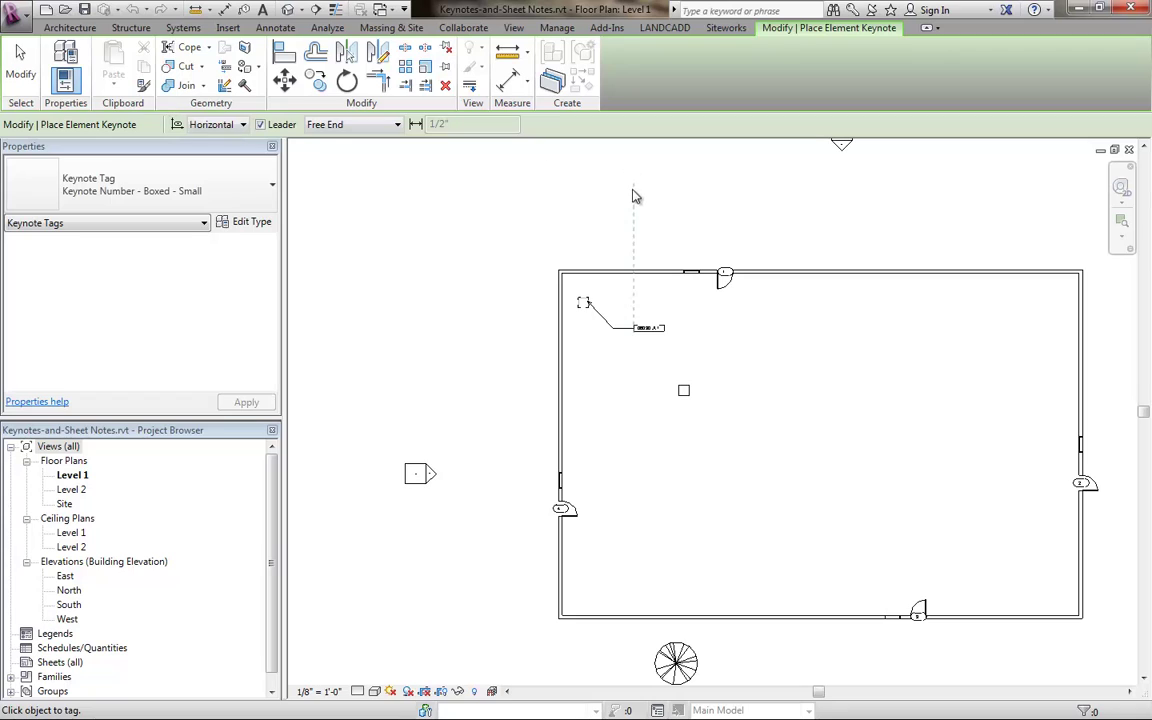
# Step: Tag the left-wall window inside the room and assign 08520.B4 from Division 08 > 08500 > 08520
pyautogui.click(565, 484)
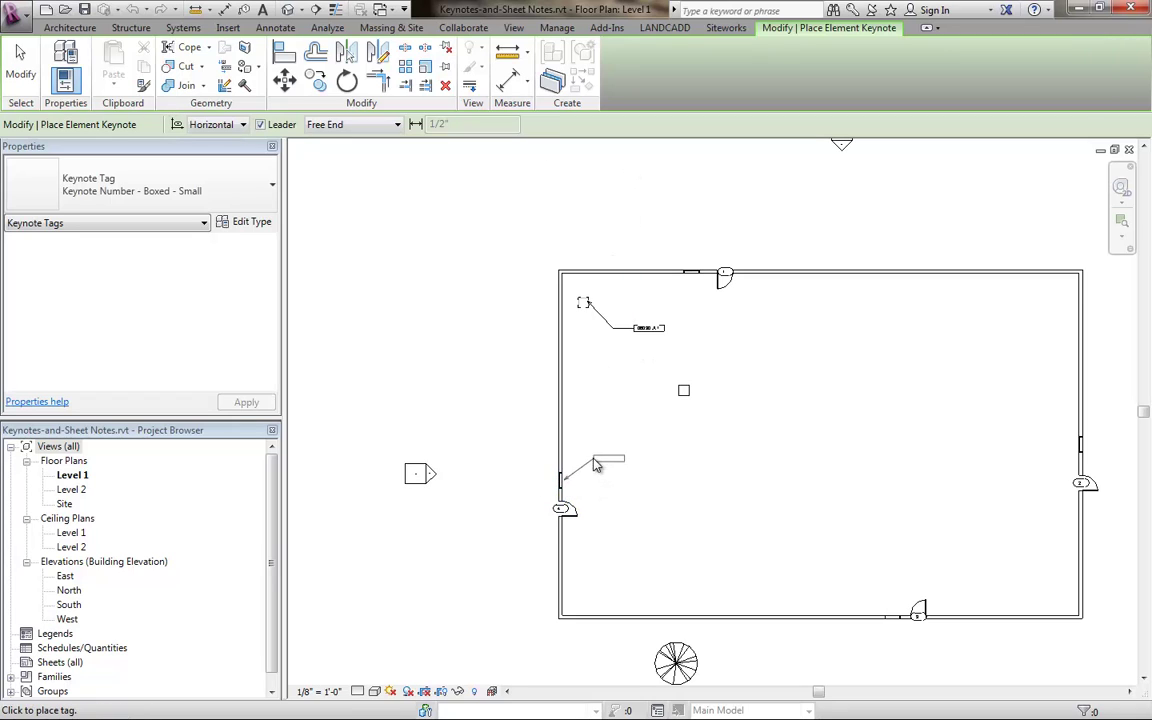
pyautogui.click(617, 465)
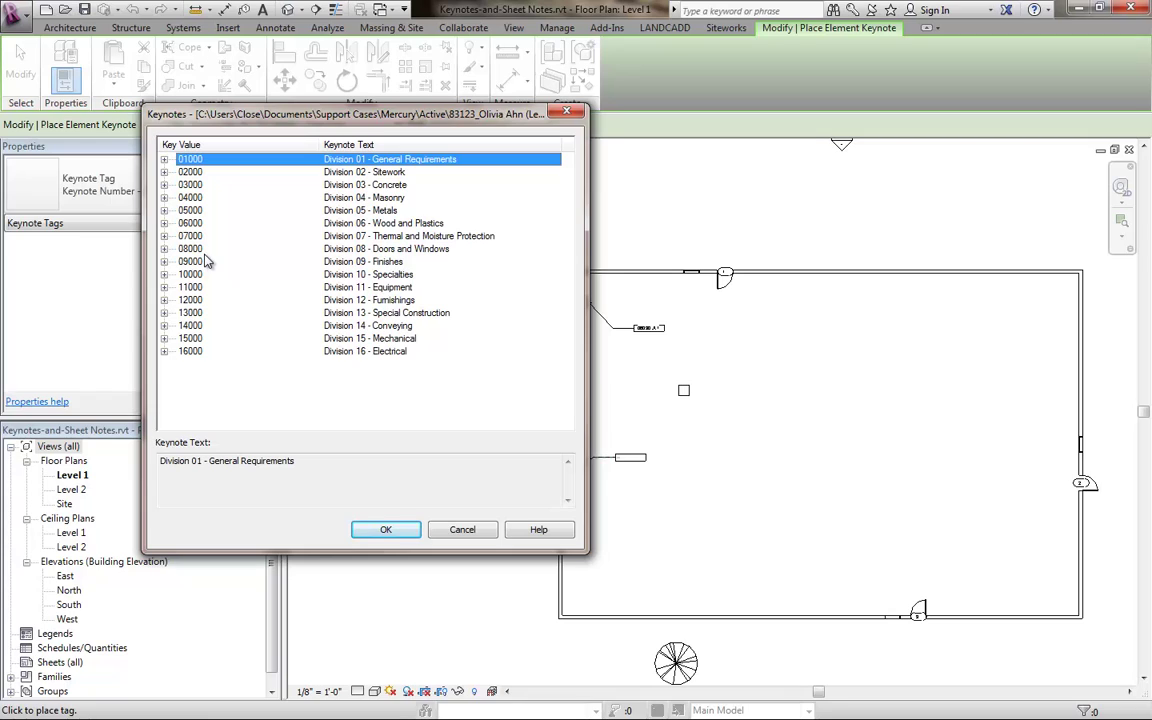
pyautogui.click(165, 249)
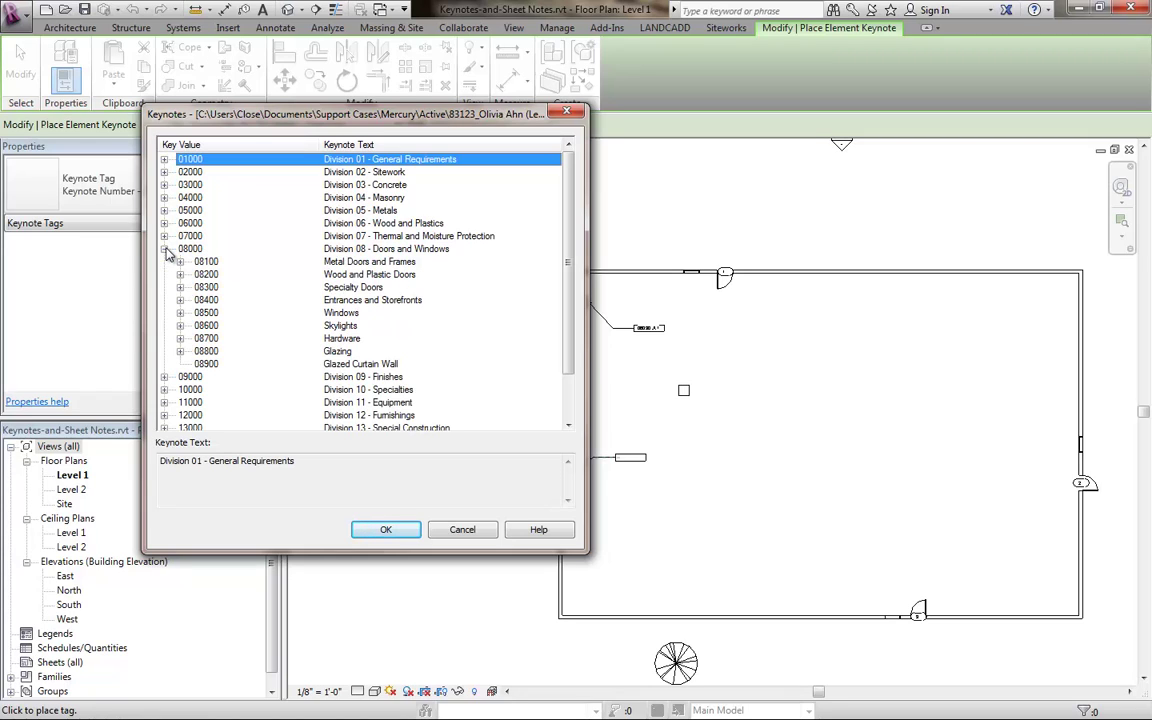
pyautogui.click(180, 313)
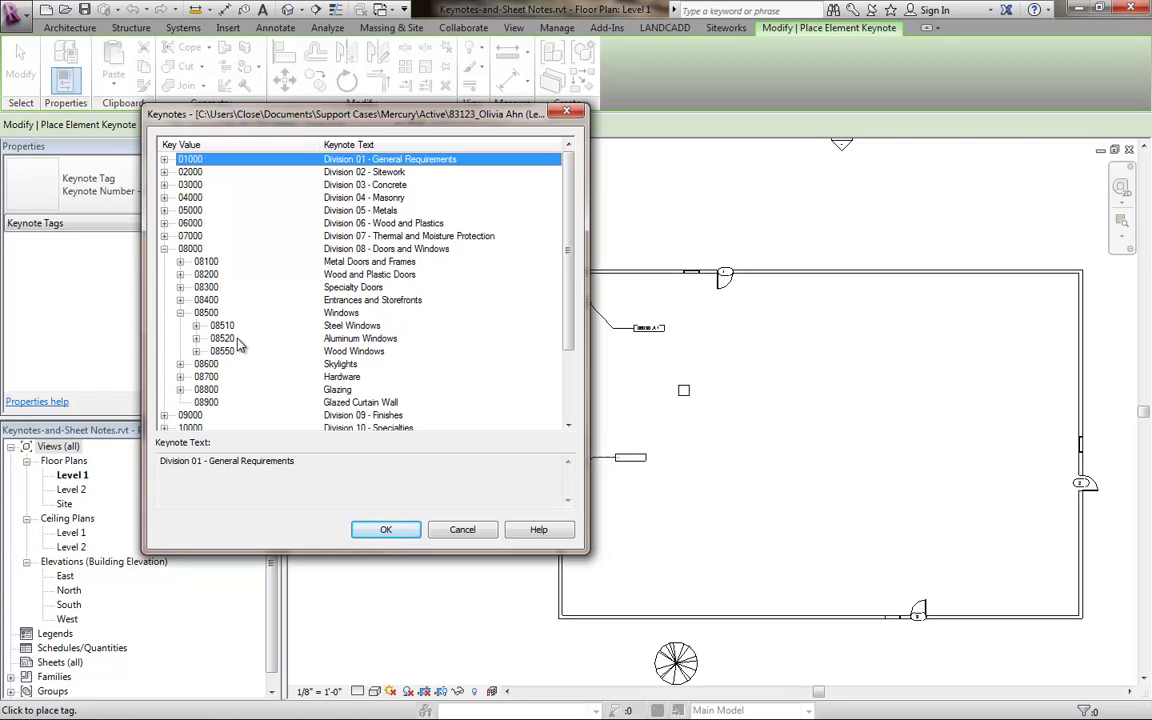
pyautogui.click(196, 338)
pyautogui.click(244, 338)
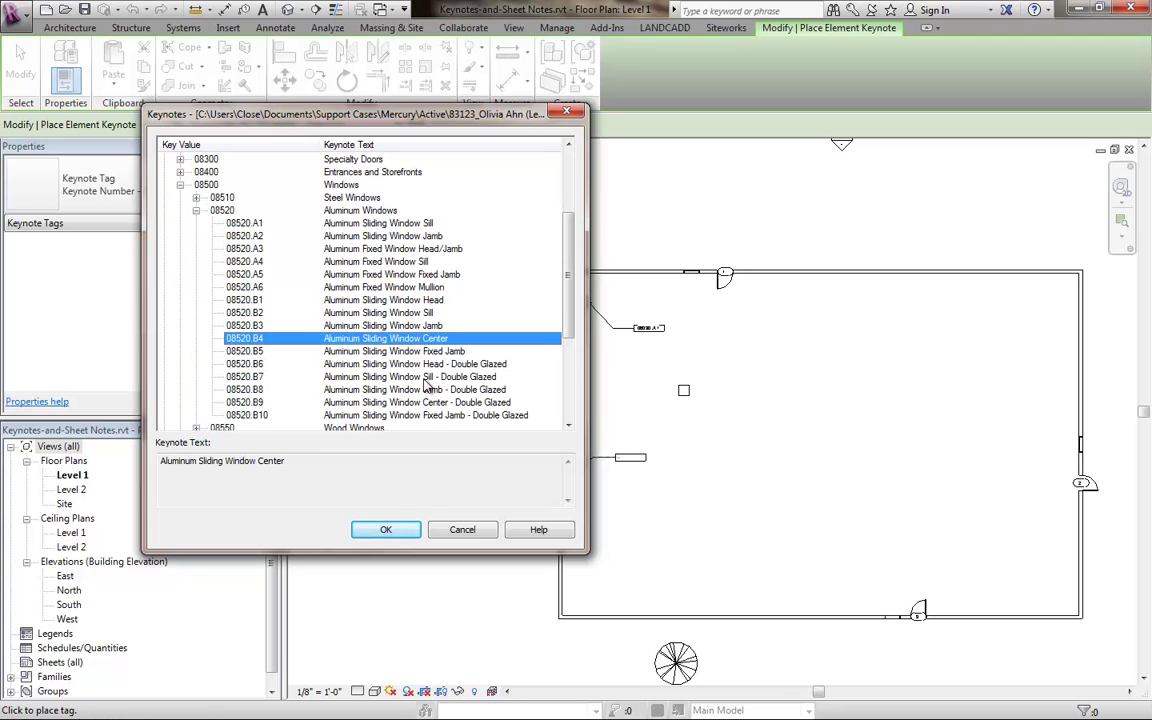
pyautogui.click(386, 530)
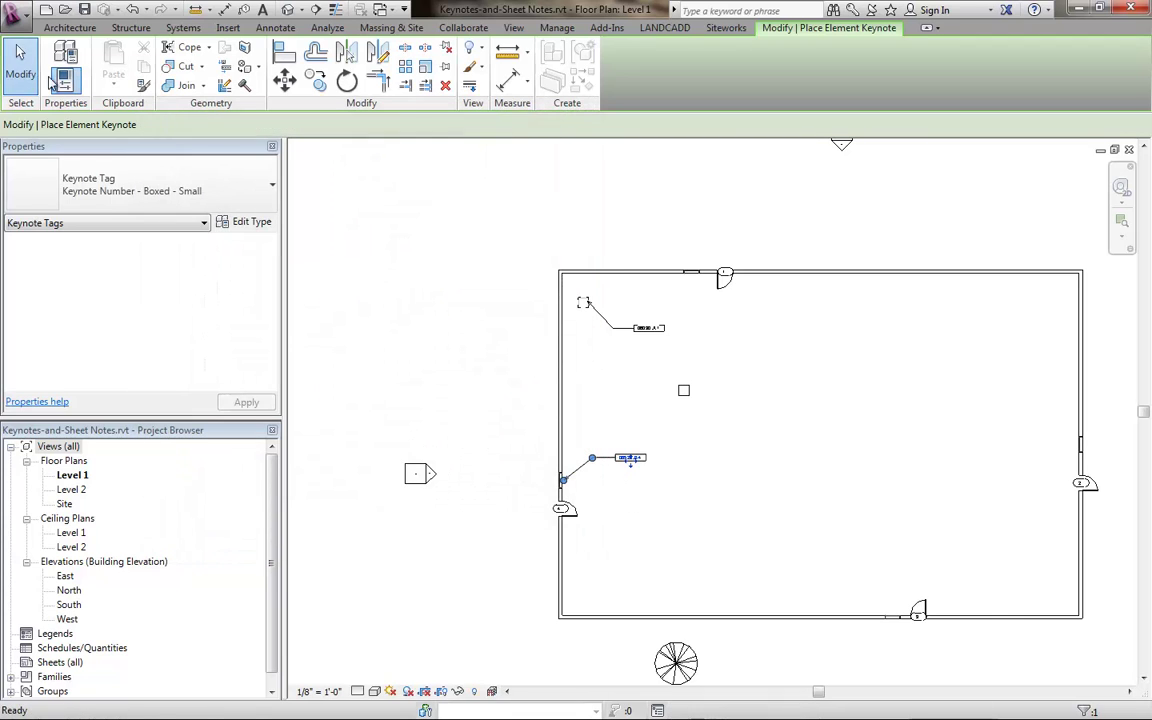
# Step: Check that the left-wall window's type Keynote parameter reads 08520.B4, then deselect it
pyautogui.press('Escape')
pyautogui.scroll(5, 663, 520)
pyautogui.press('Escape')
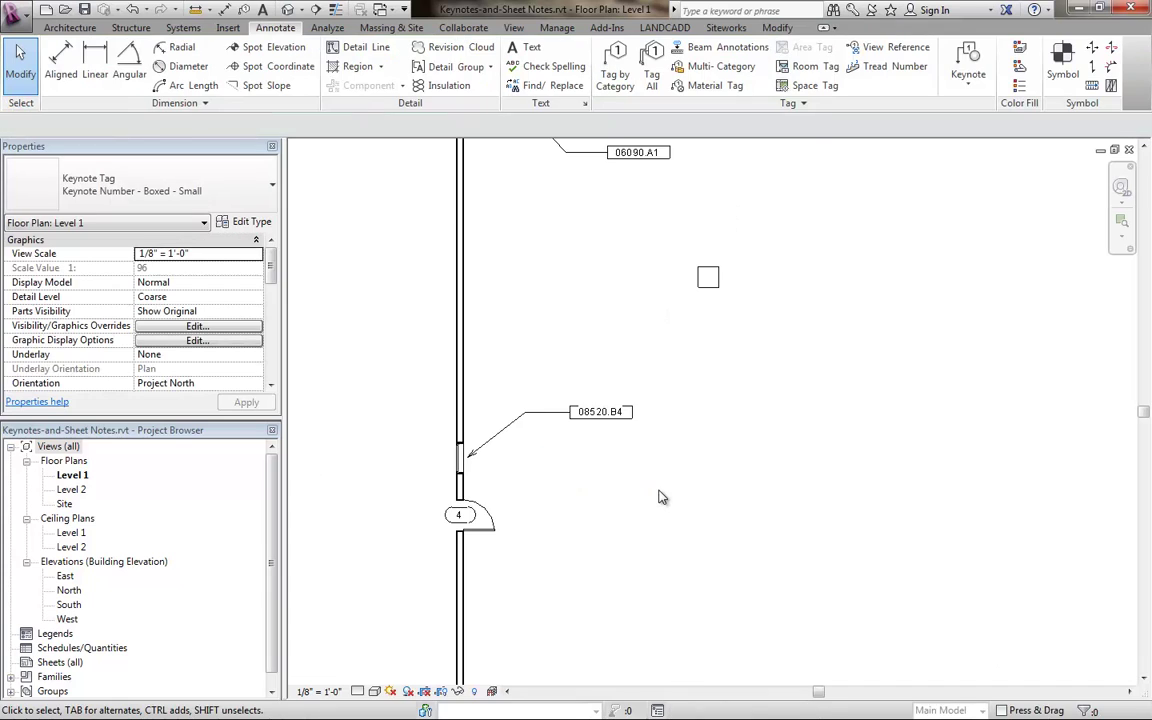
pyautogui.scroll(1, 659, 497)
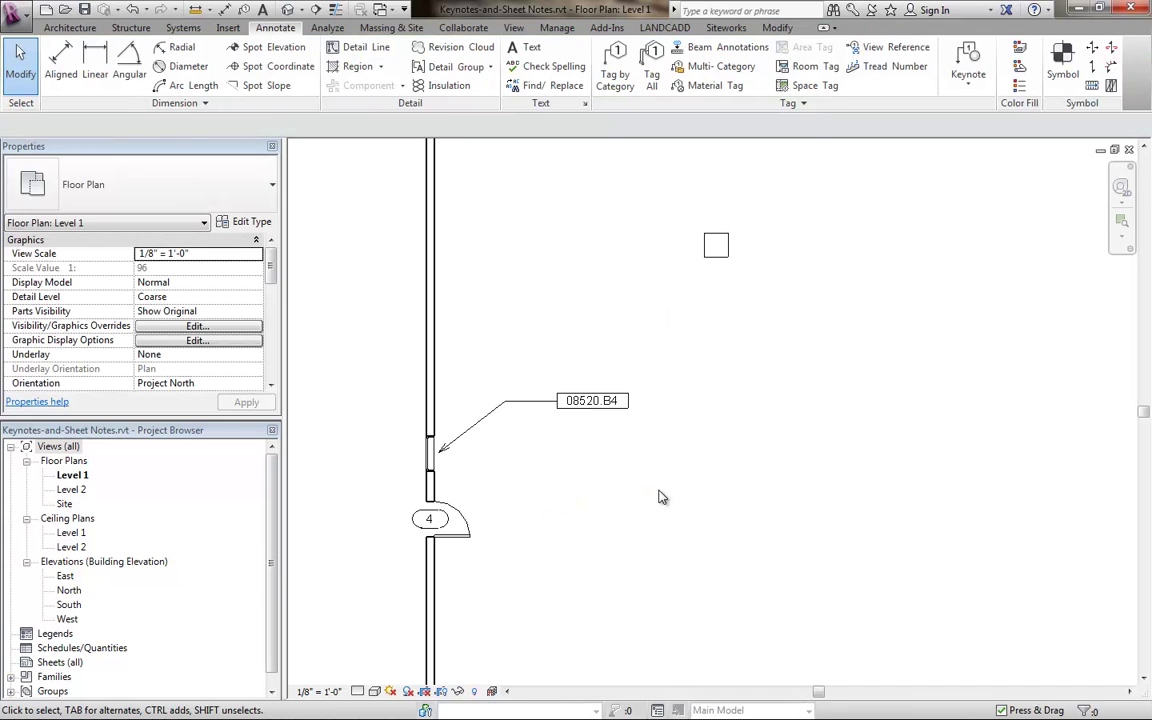
pyautogui.click(432, 460)
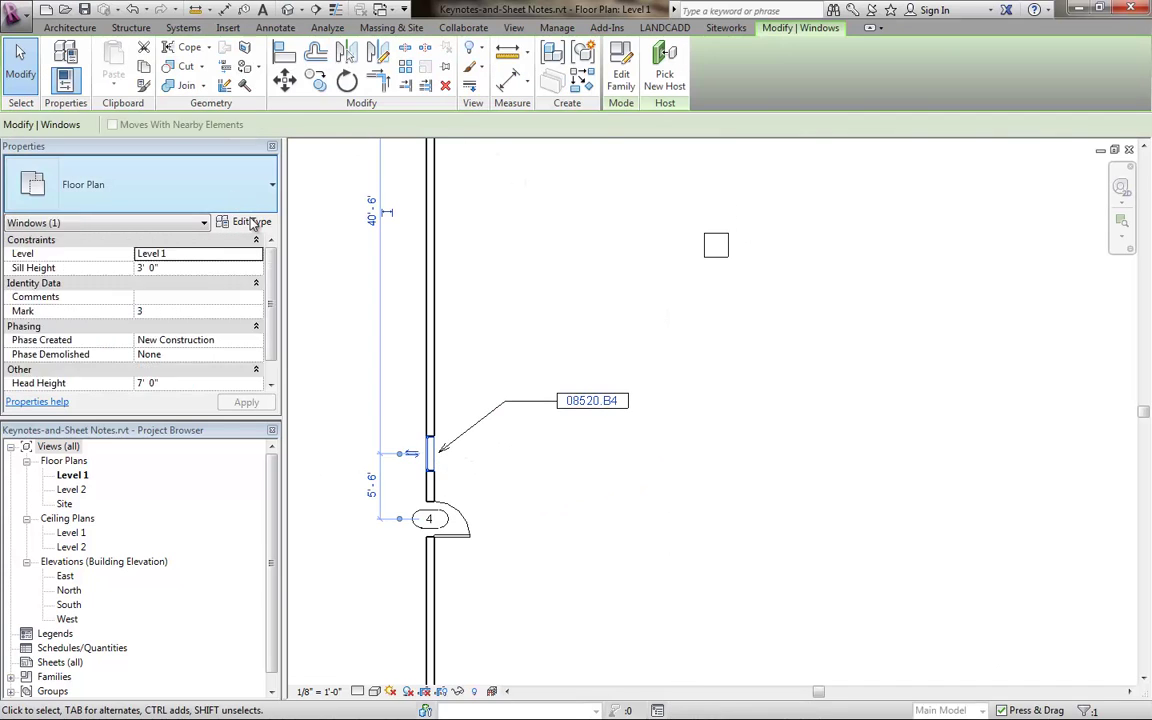
pyautogui.click(250, 222)
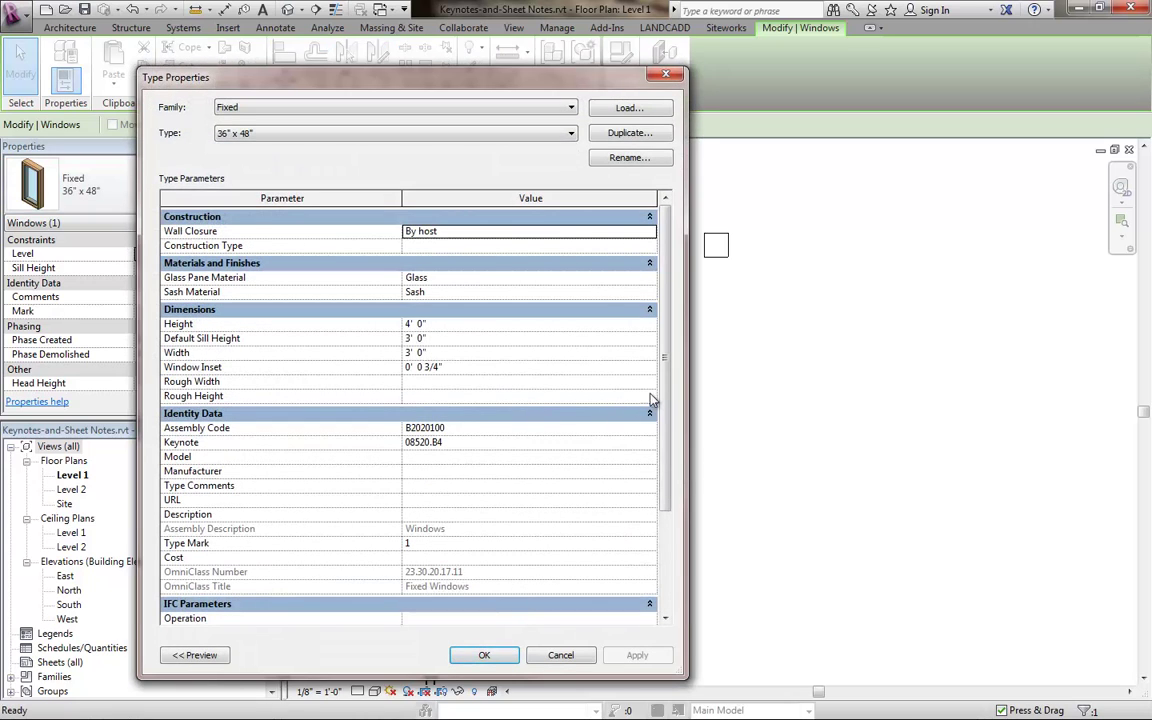
pyautogui.scroll(-1, 662, 390)
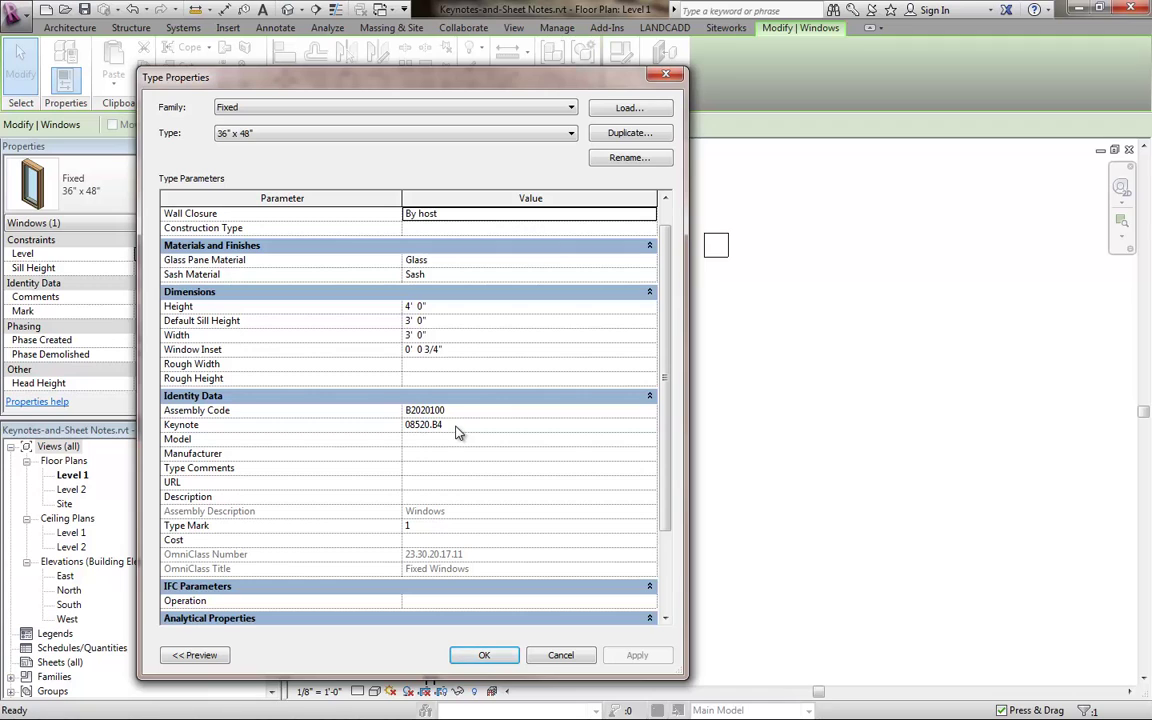
pyautogui.click(484, 655)
pyautogui.click(706, 575)
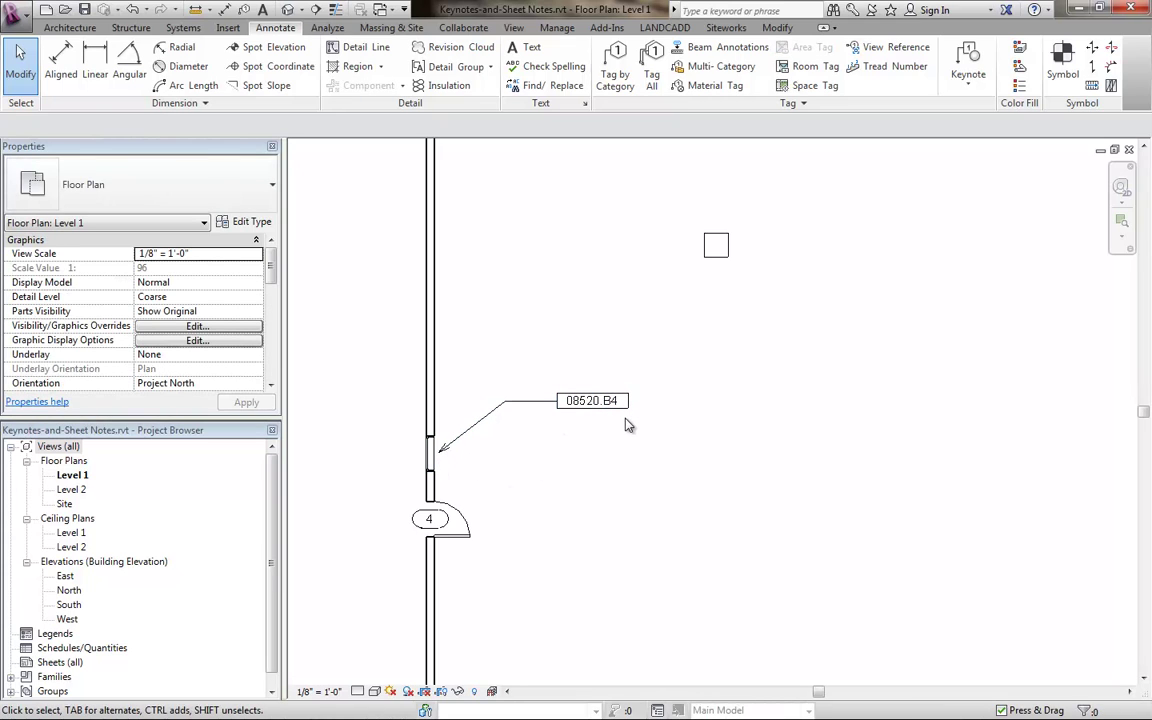
# Step: Zoom out to show the whole Level 1 plan
pyautogui.scroll(-4, 633, 435)
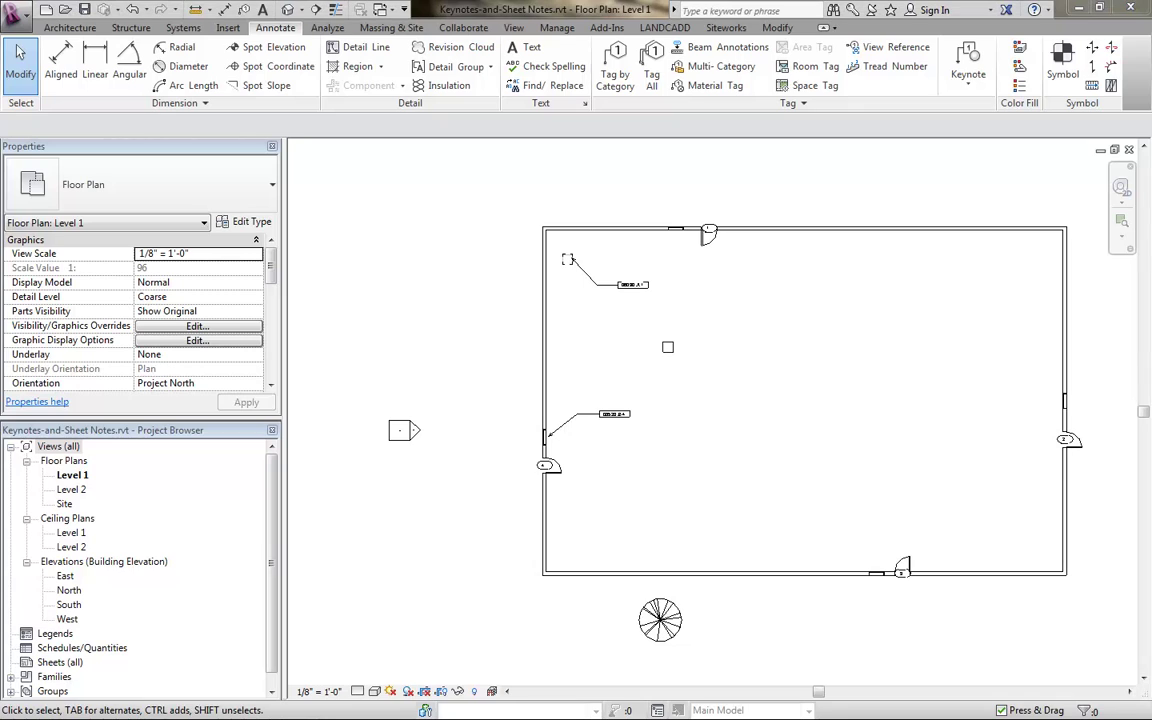
# Step: Type three tab-separated notes: 1 Remove column, 2 Eat tree, 3 Move door
pyautogui.moveTo(462, 200); pyautogui.dragTo(415, 151)
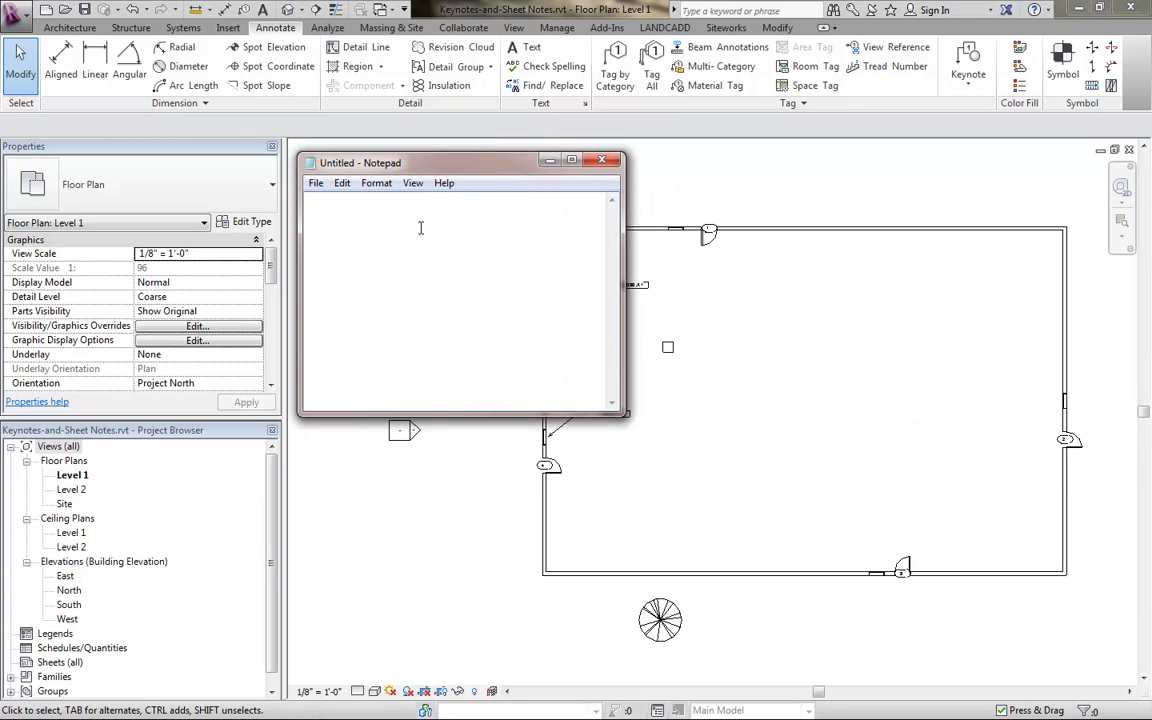
pyautogui.write('1\tRemove column')
pyautogui.press('Return')
pyautogui.write('2')
pyautogui.press('Tab')
pyautogui.write('Eat tree')
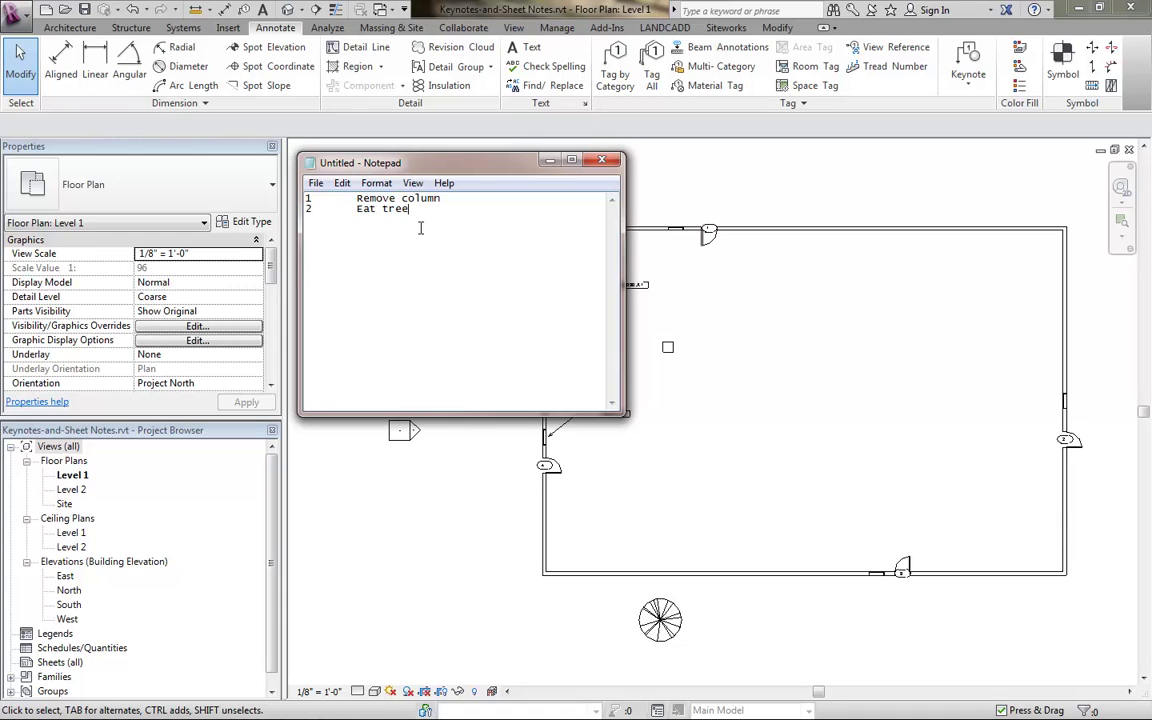
pyautogui.press('Return')
pyautogui.write('3')
pyautogui.press('Tab')
pyautogui.write('Move door')
# Step: Save the notes as Our Sheet Notes.txt
pyautogui.click(315, 183)
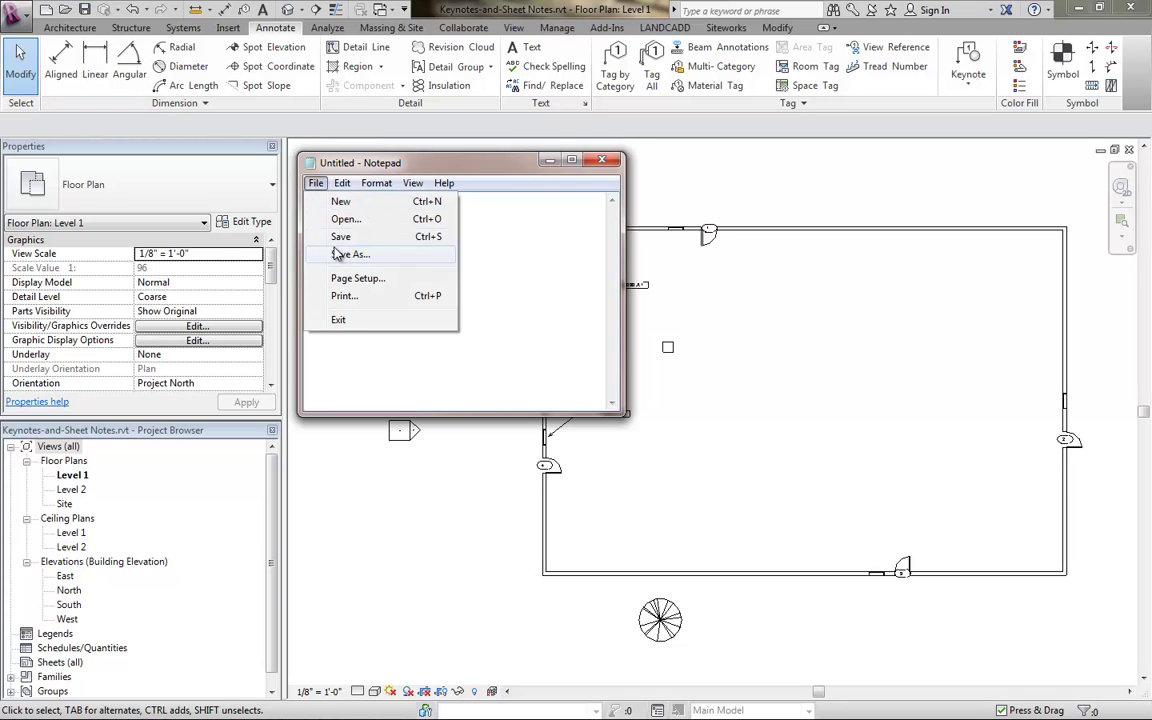
pyautogui.click(340, 240)
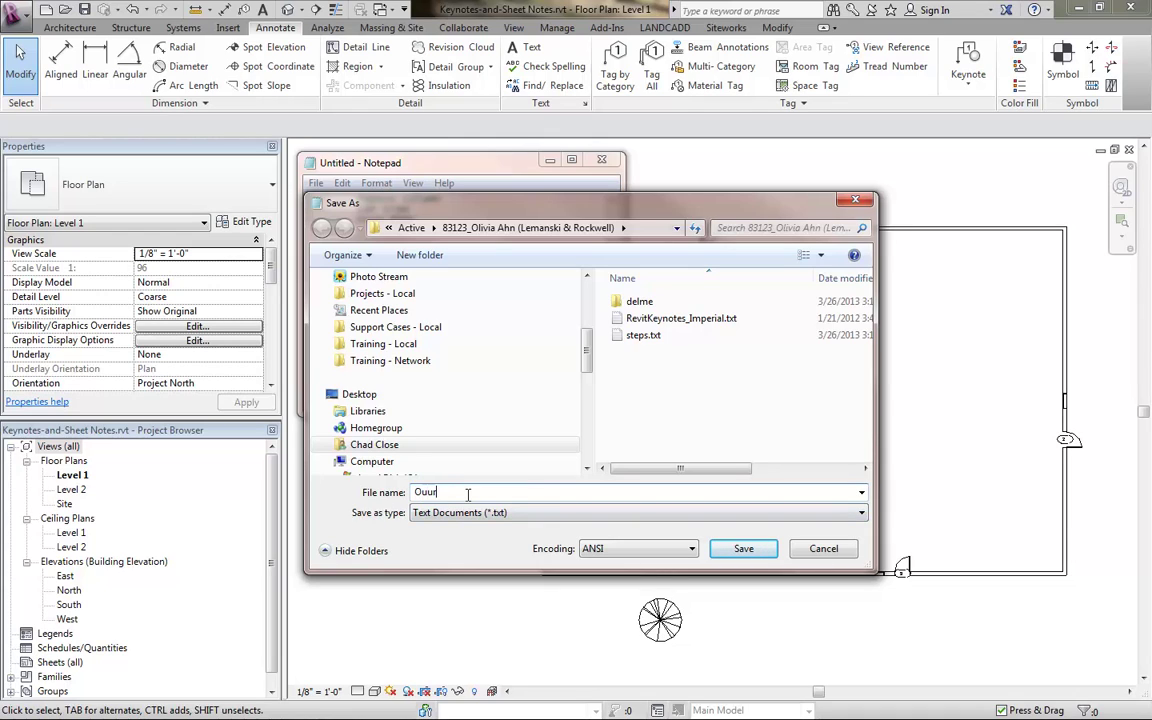
pyautogui.write('Our Sheet Notes')
pyautogui.press('Return')
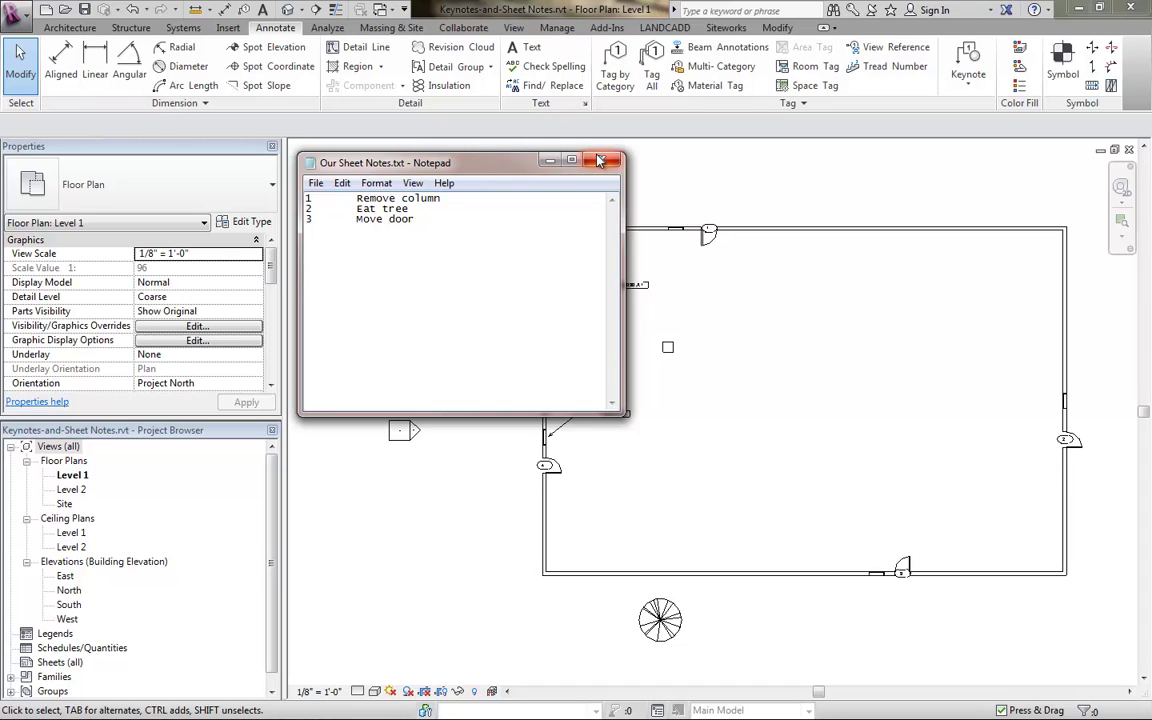
# Step: In Keynoting Settings, replace RevitKeynotes_Imperial.txt with Our Sheet Notes.txt as the keynote table
pyautogui.click(549, 160)
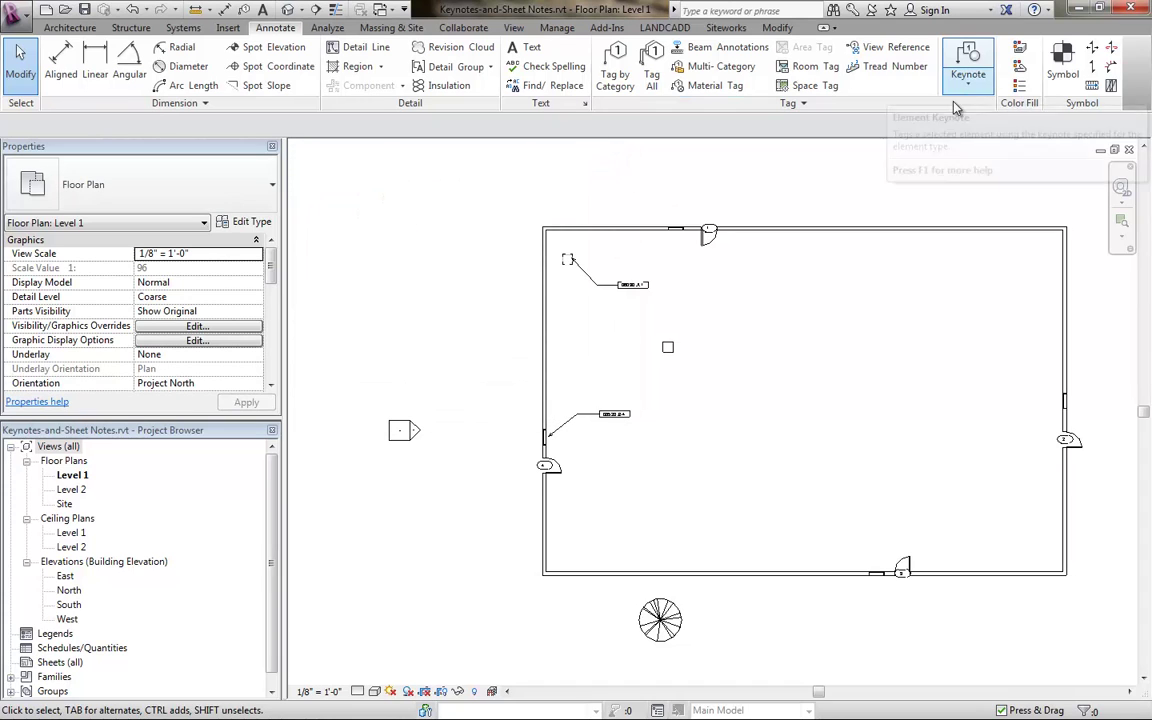
pyautogui.click(800, 108)
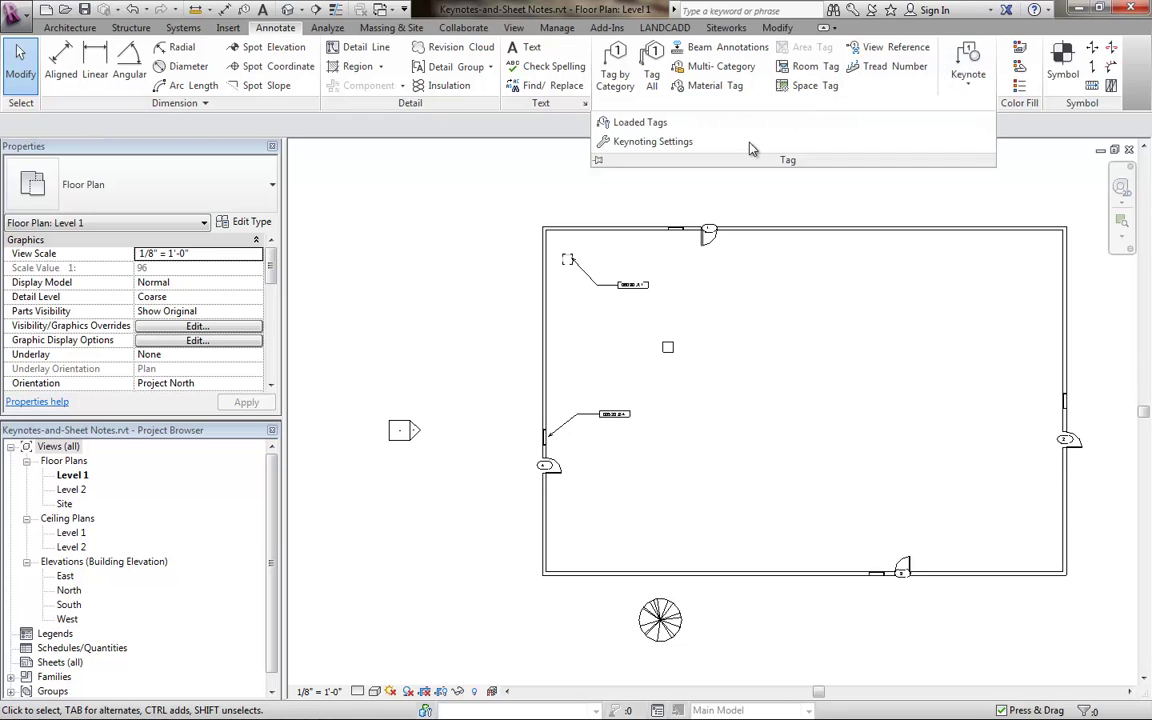
pyautogui.click(655, 141)
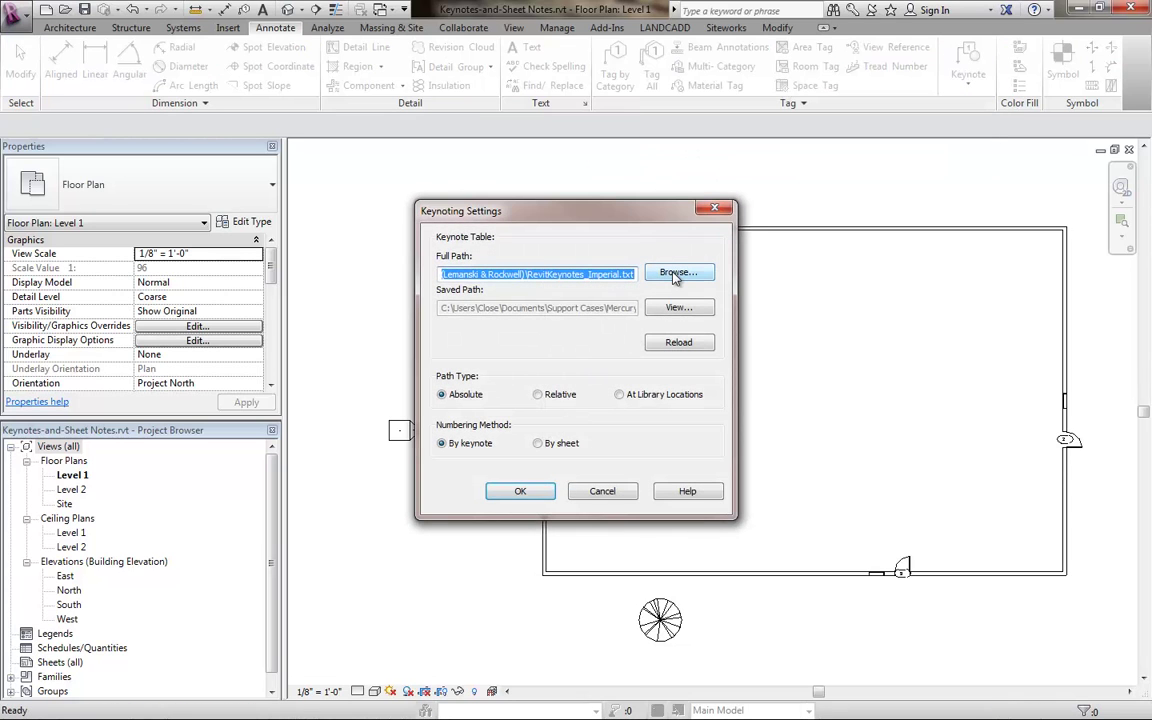
pyautogui.click(676, 274)
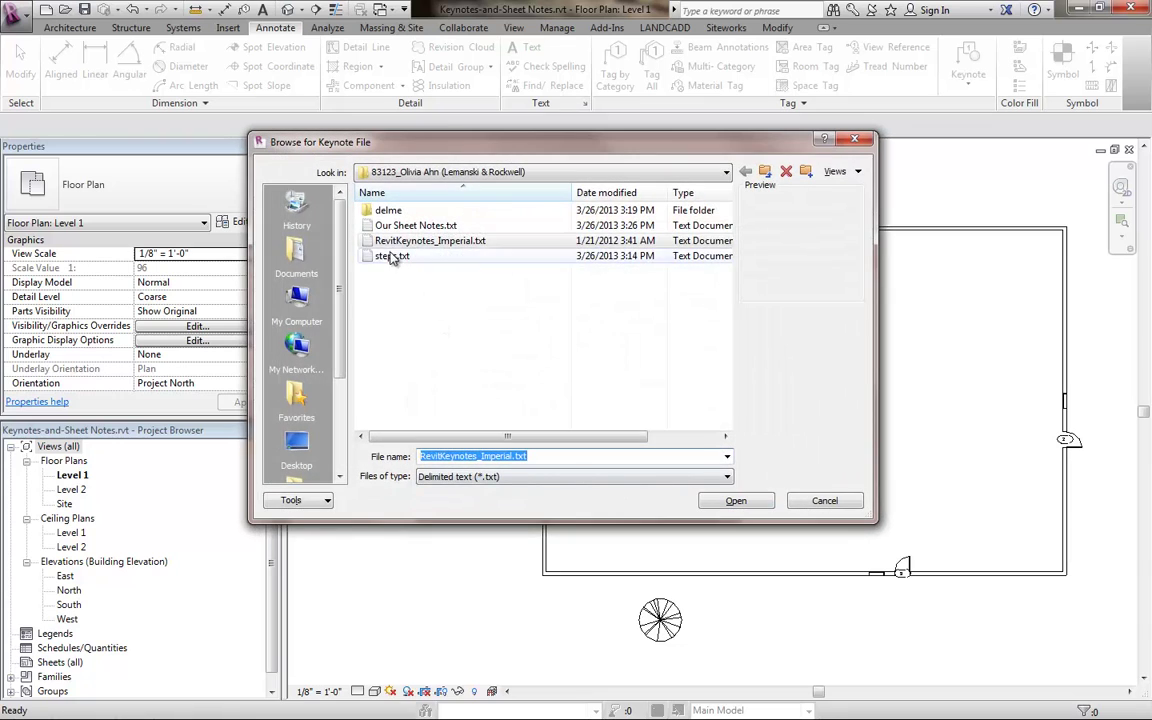
pyautogui.click(400, 227)
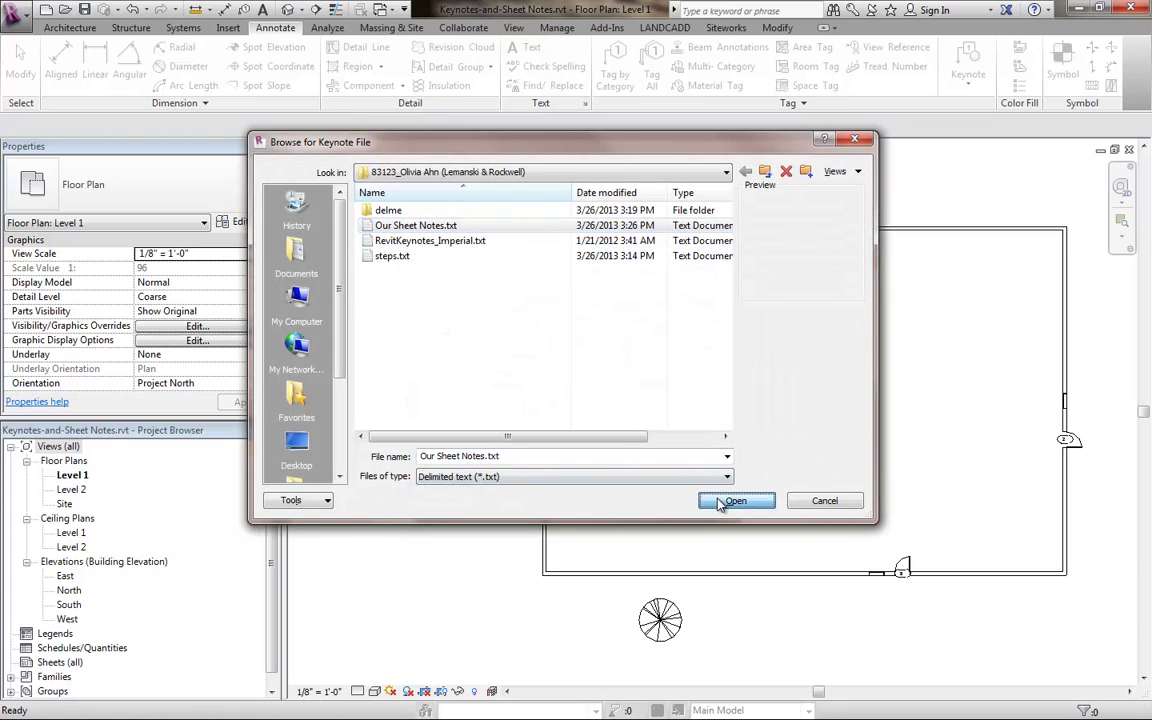
pyautogui.click(721, 503)
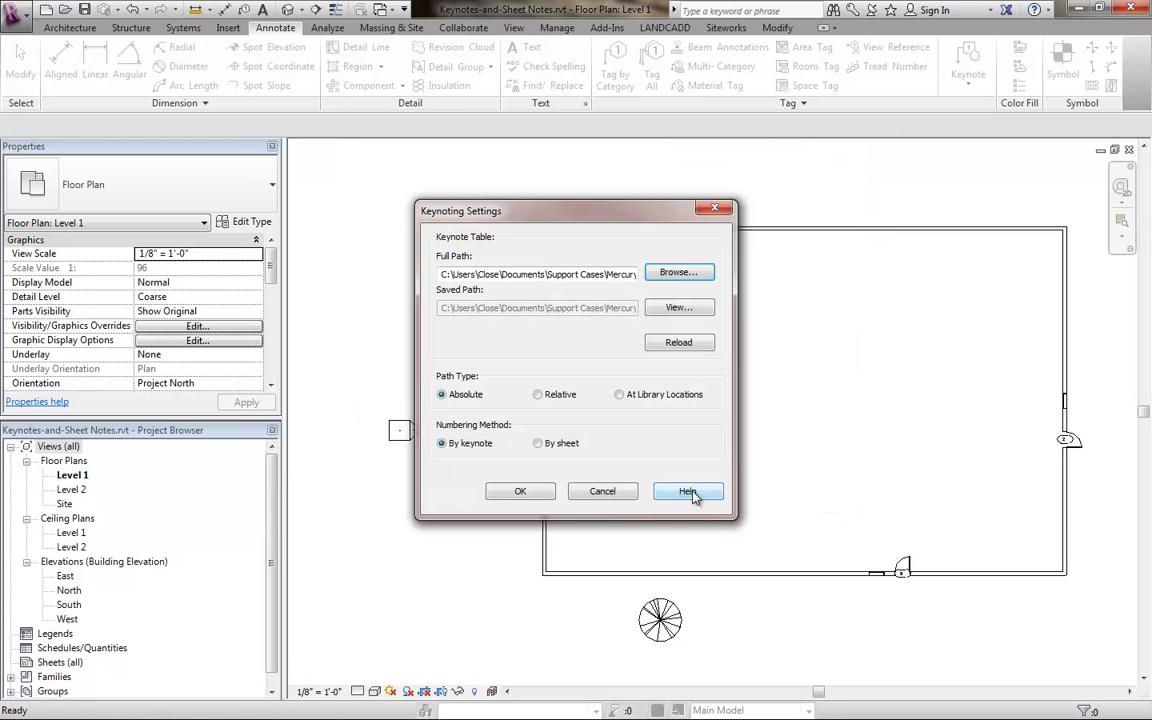
pyautogui.click(520, 491)
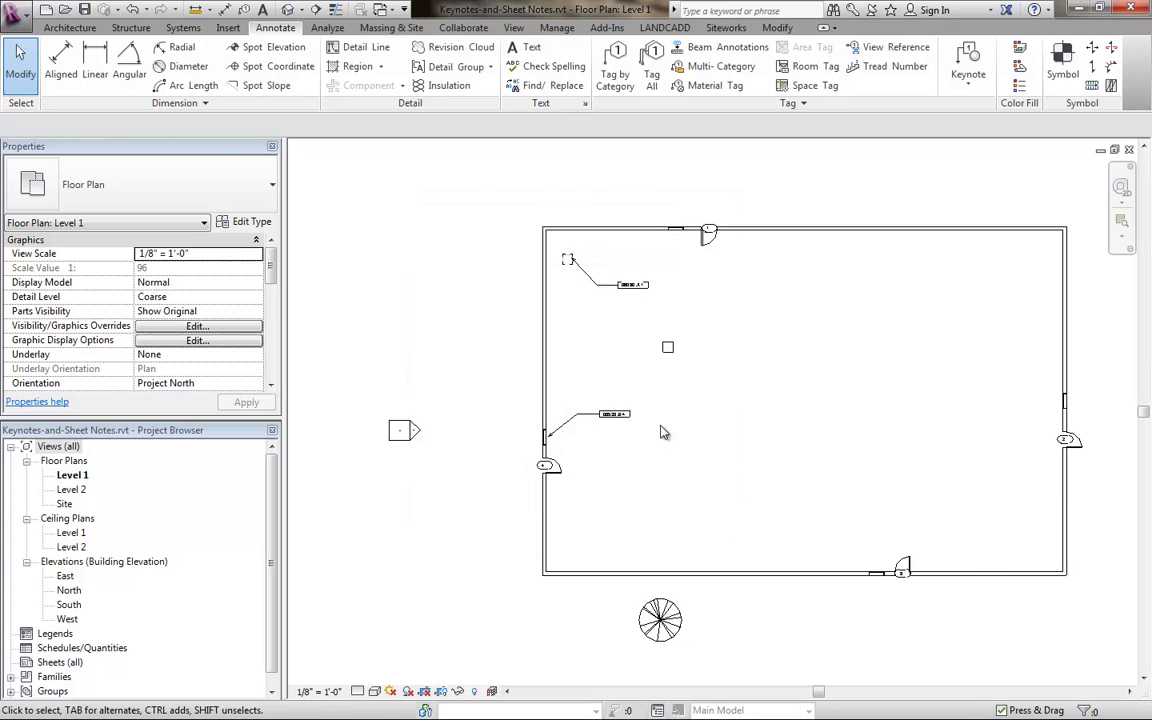
# Step: Place a User Keynote tag on the small column with keynote 1, Remove column
pyautogui.click(968, 85)
pyautogui.click(980, 175)
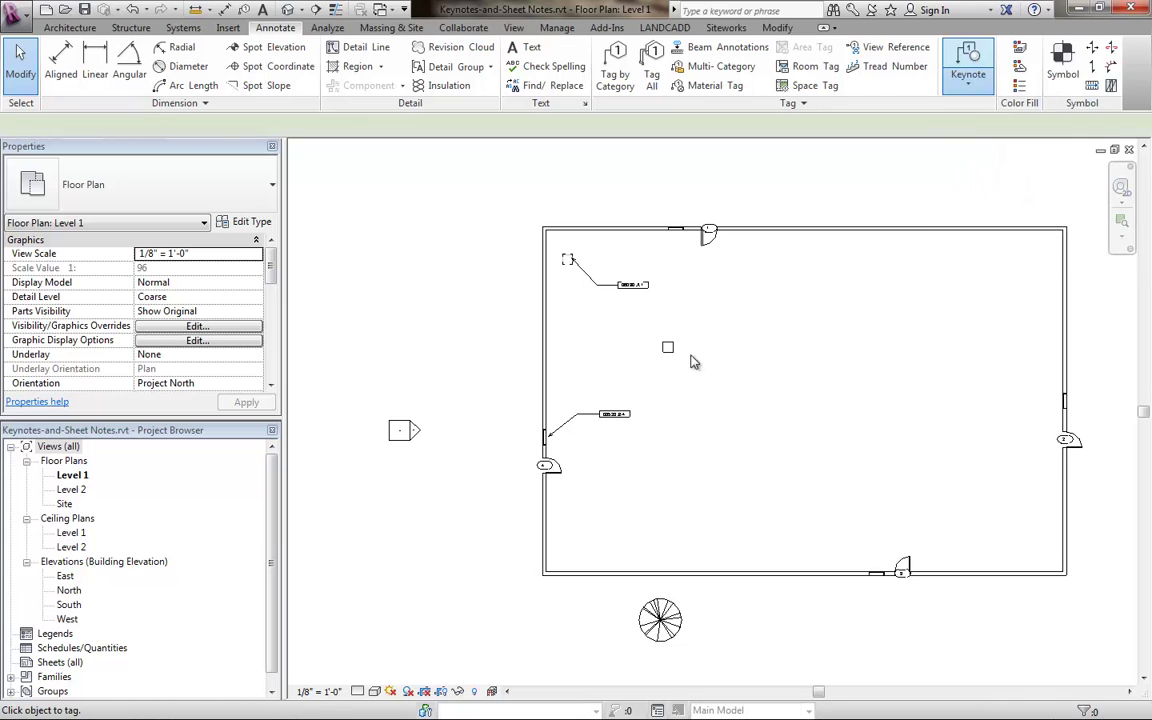
pyautogui.scroll(5, 676, 360)
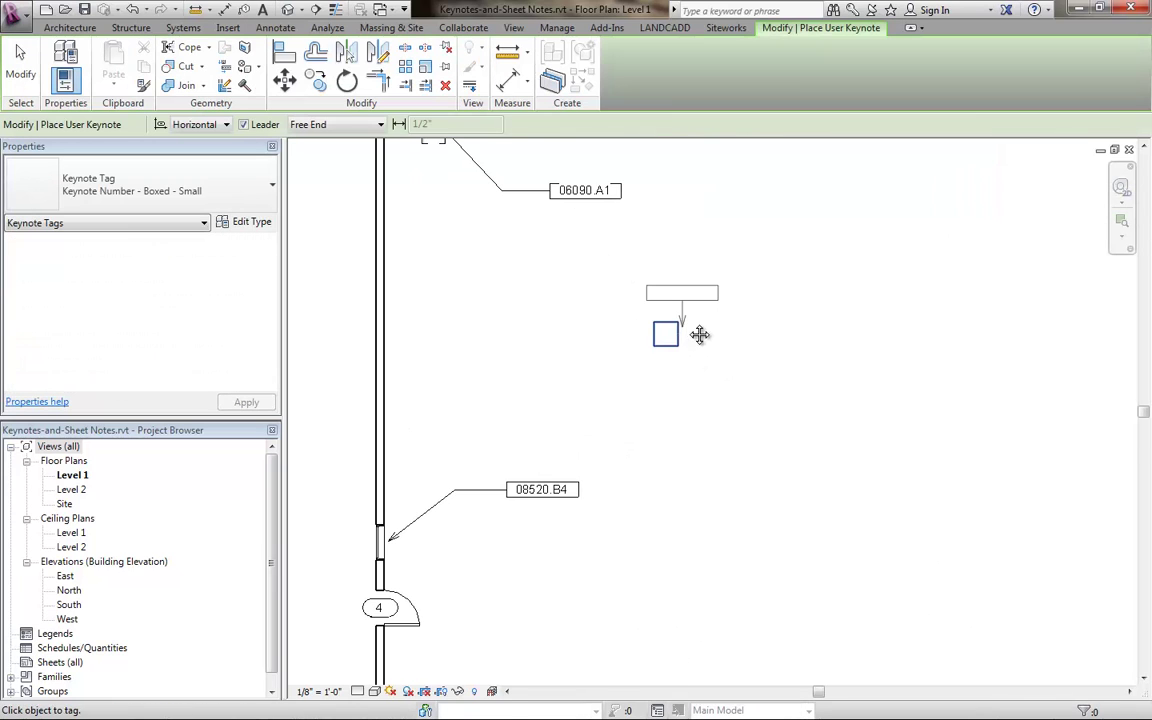
pyautogui.moveTo(699, 335); pyautogui.dragTo(656, 400, button='middle')
pyautogui.click(627, 395)
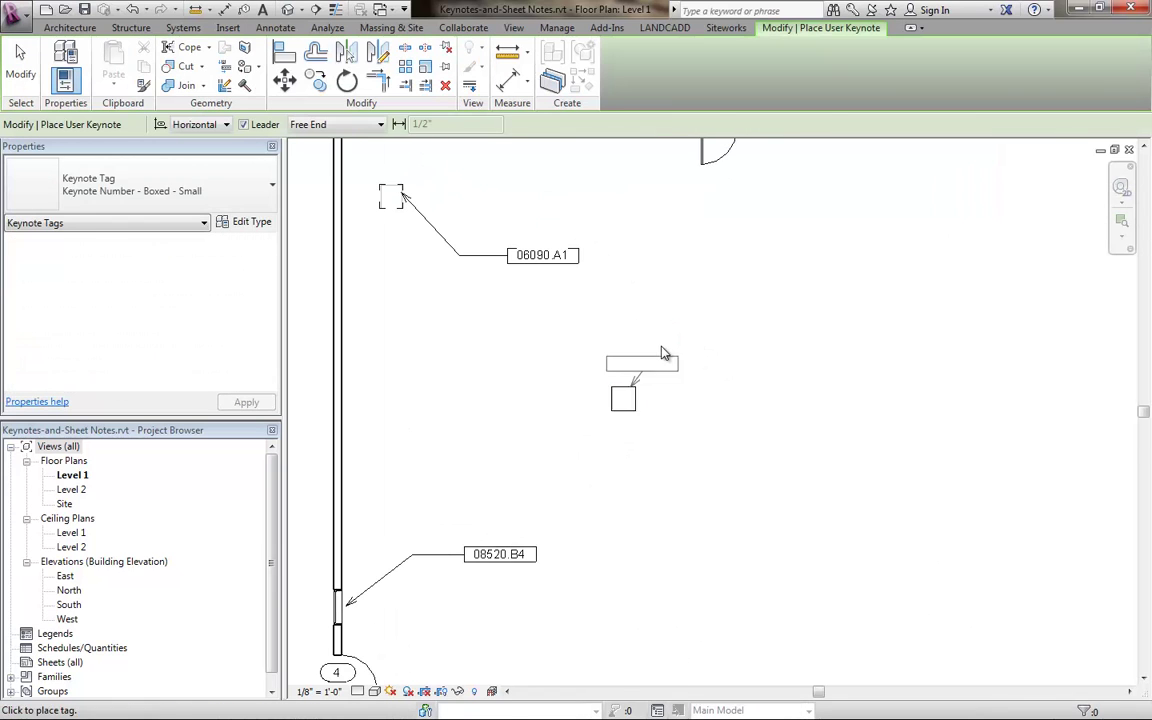
pyautogui.click(751, 342)
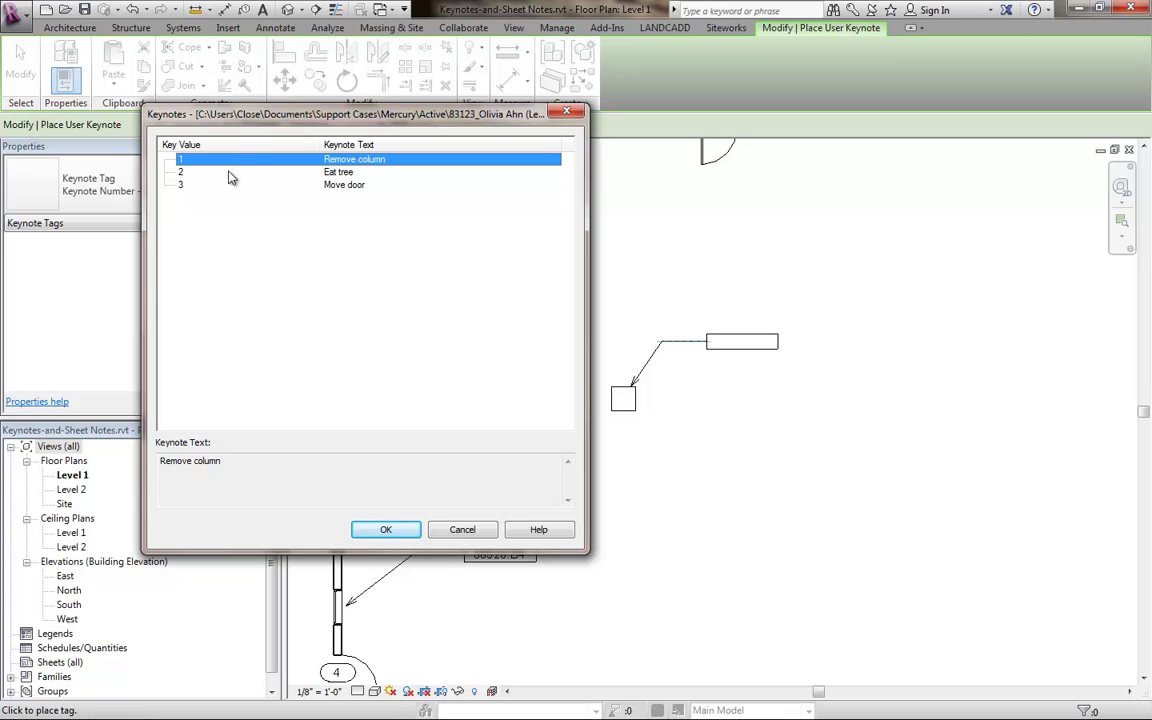
pyautogui.click(386, 529)
# Step: Tag the tree with user keynote 2, Eat tree, placing it below and right
pyautogui.scroll(-2, 715, 462)
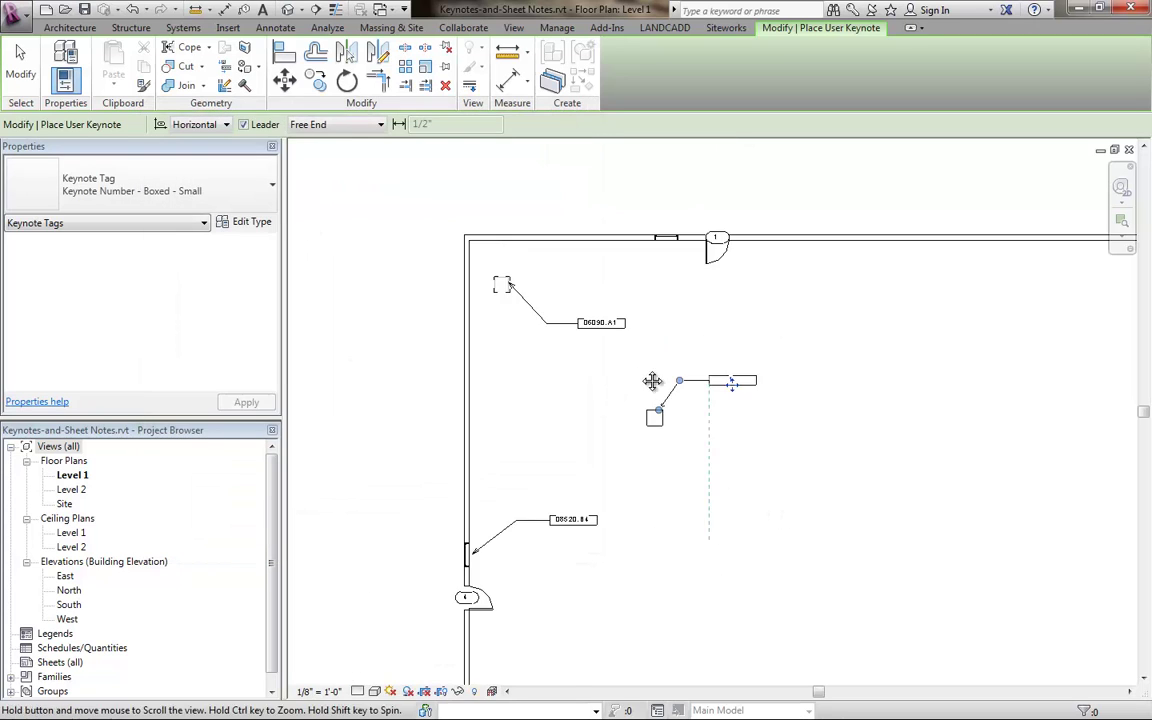
pyautogui.moveTo(653, 380); pyautogui.dragTo(576, 100, button='middle')
pyautogui.click(566, 570)
pyautogui.click(675, 636)
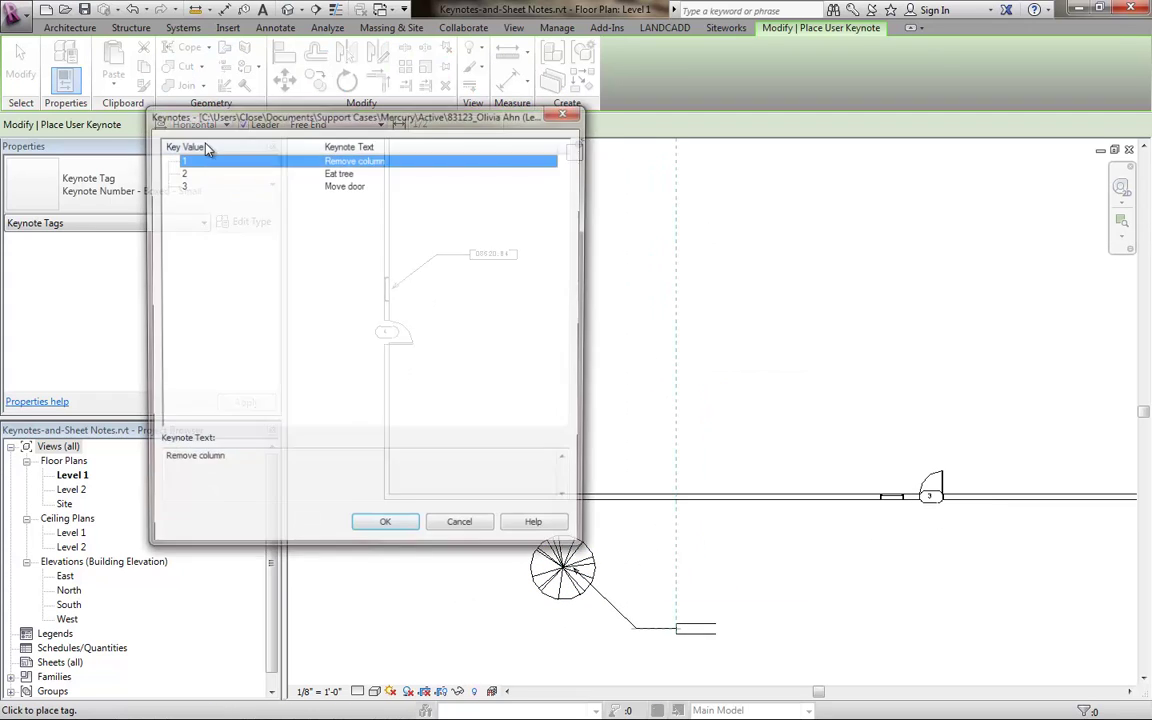
pyautogui.click(205, 186)
pyautogui.click(200, 172)
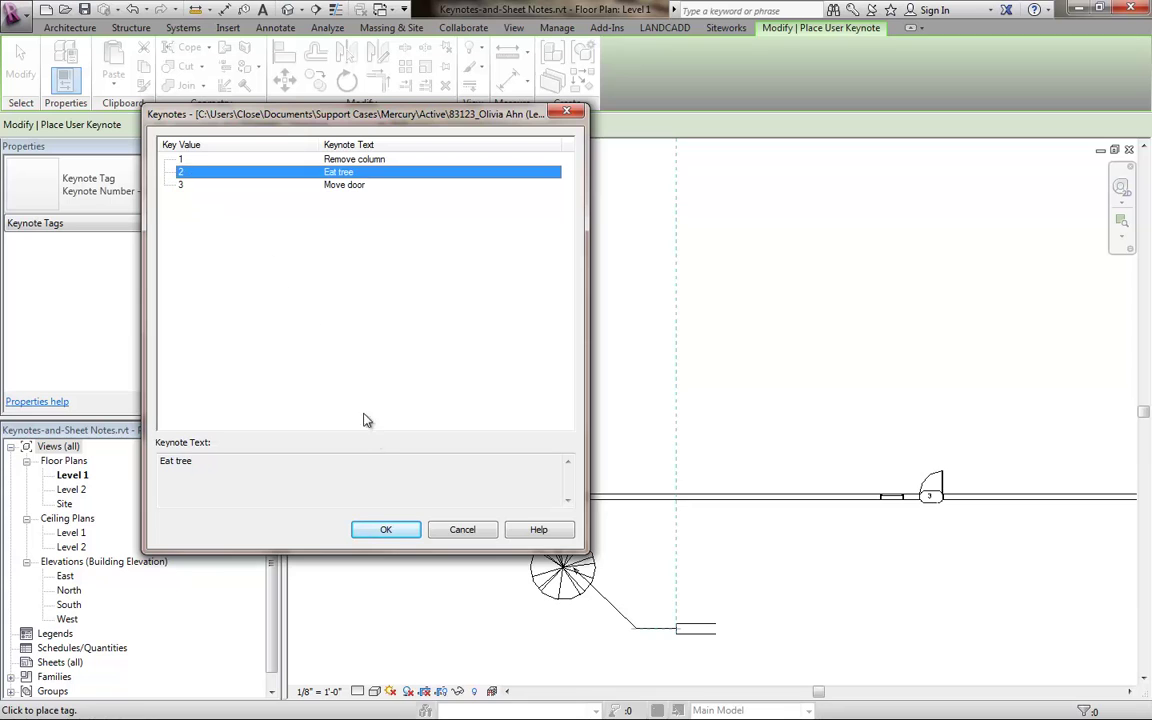
pyautogui.click(385, 529)
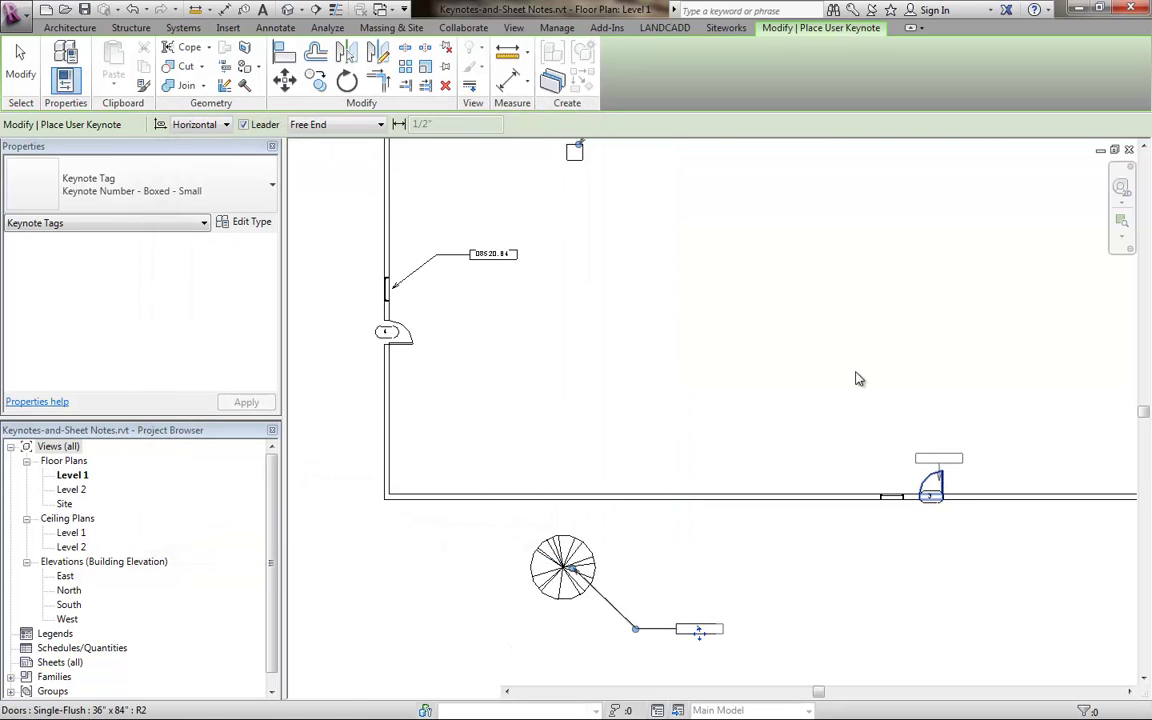
pyautogui.press('Escape')
pyautogui.press('Escape')
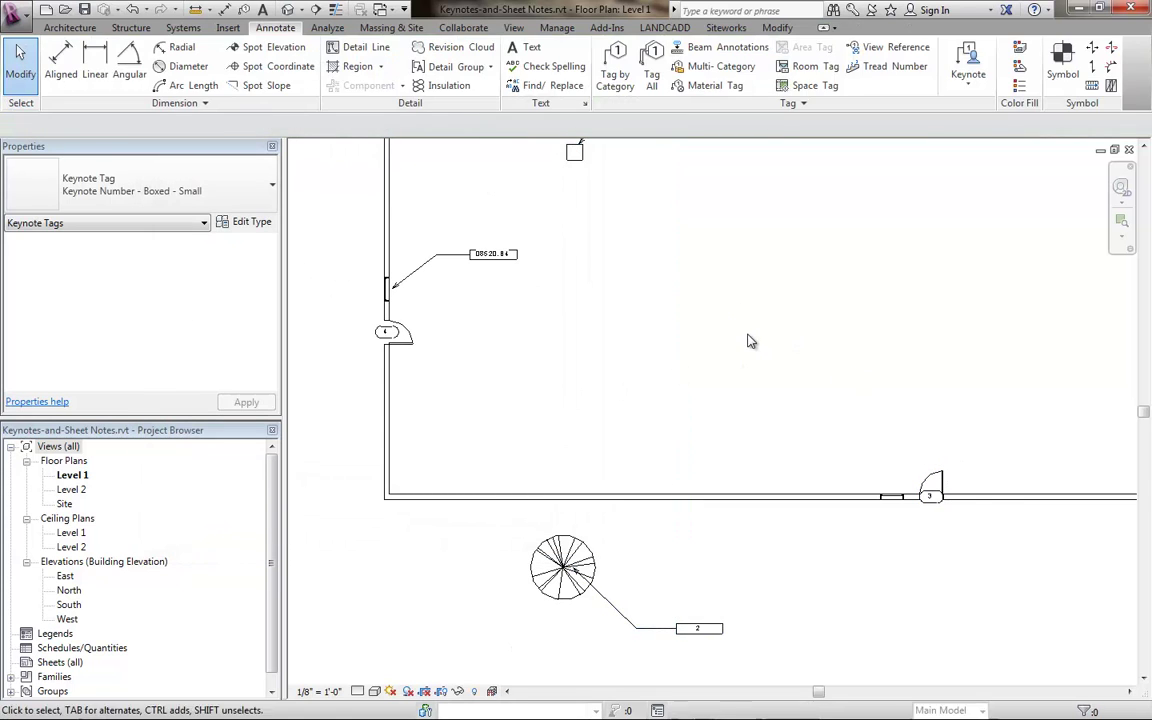
# Step: Create a keynote legend named Keynotes with Key Value and Keynote Text fields
pyautogui.click(750, 341)
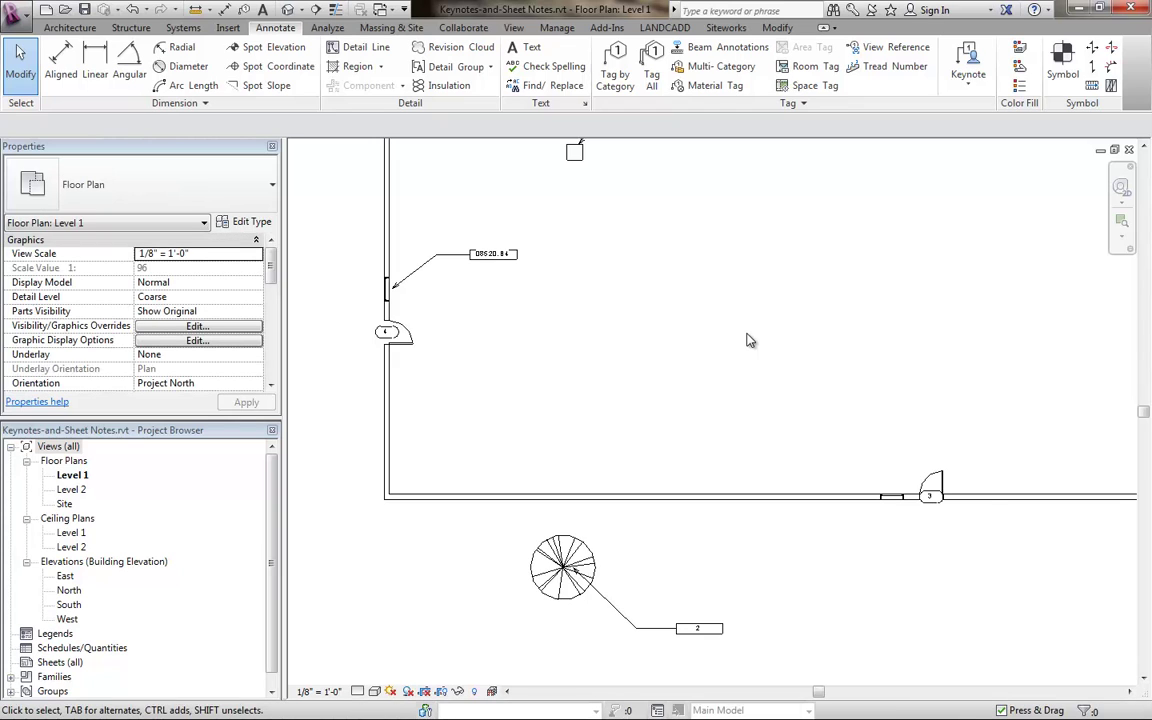
pyautogui.scroll(-1, 258, 560)
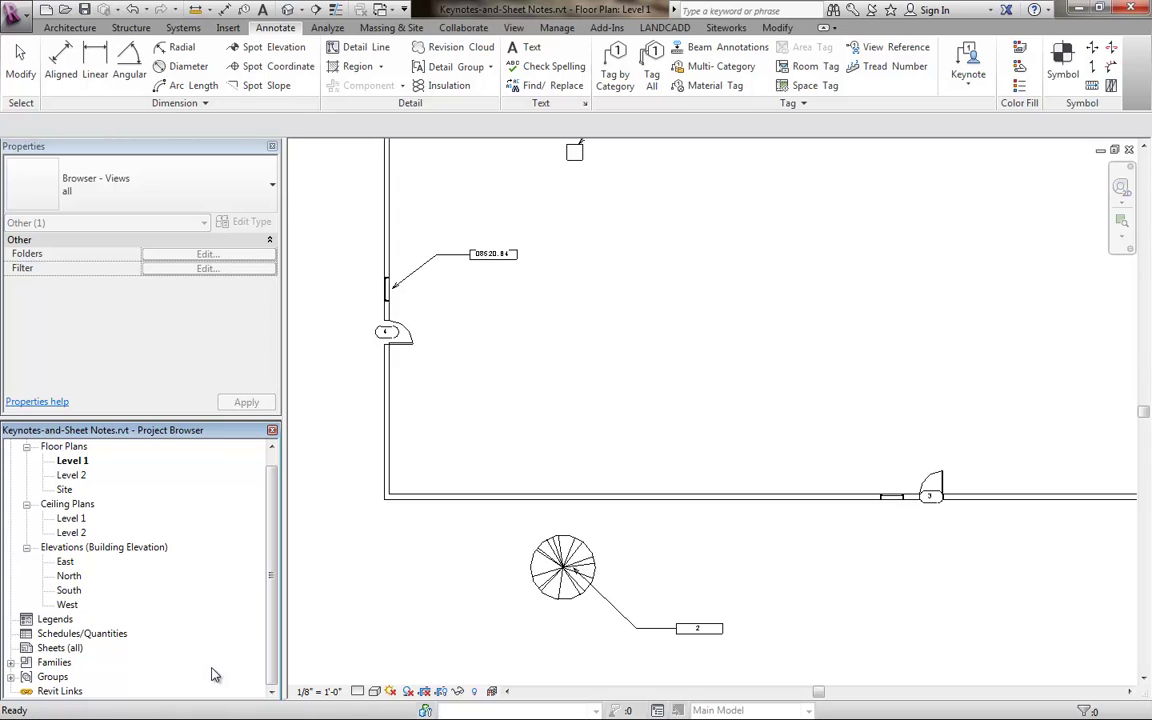
pyautogui.rightClick(57, 622)
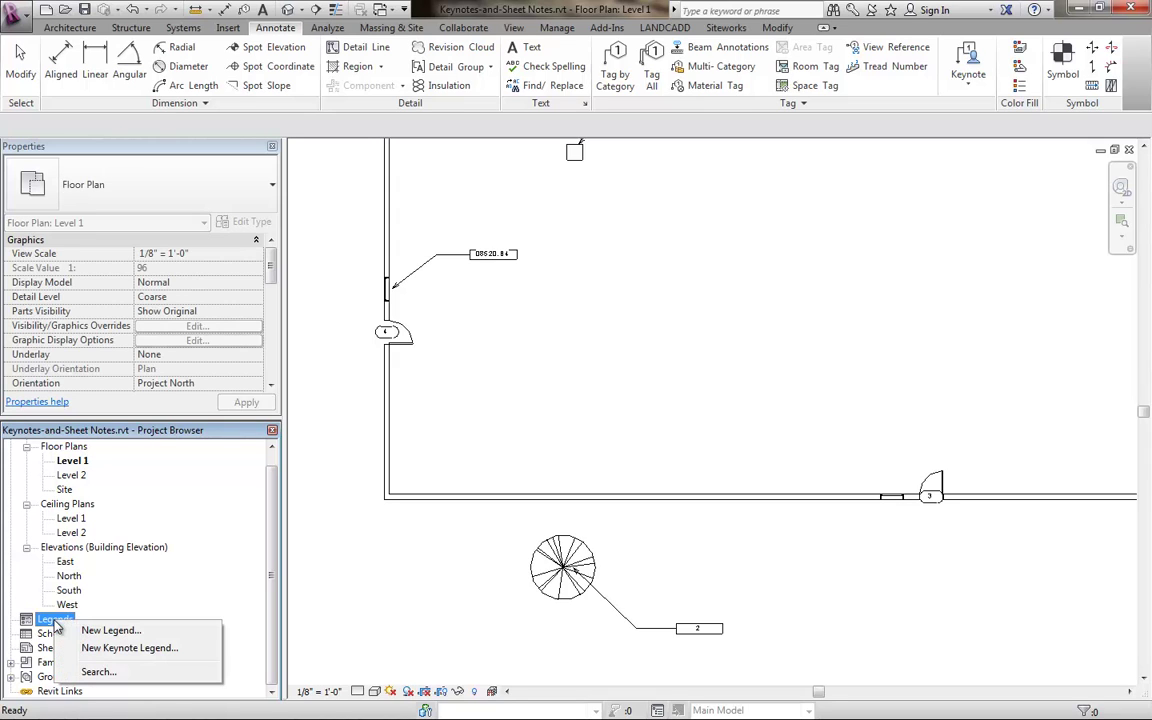
pyautogui.click(103, 652)
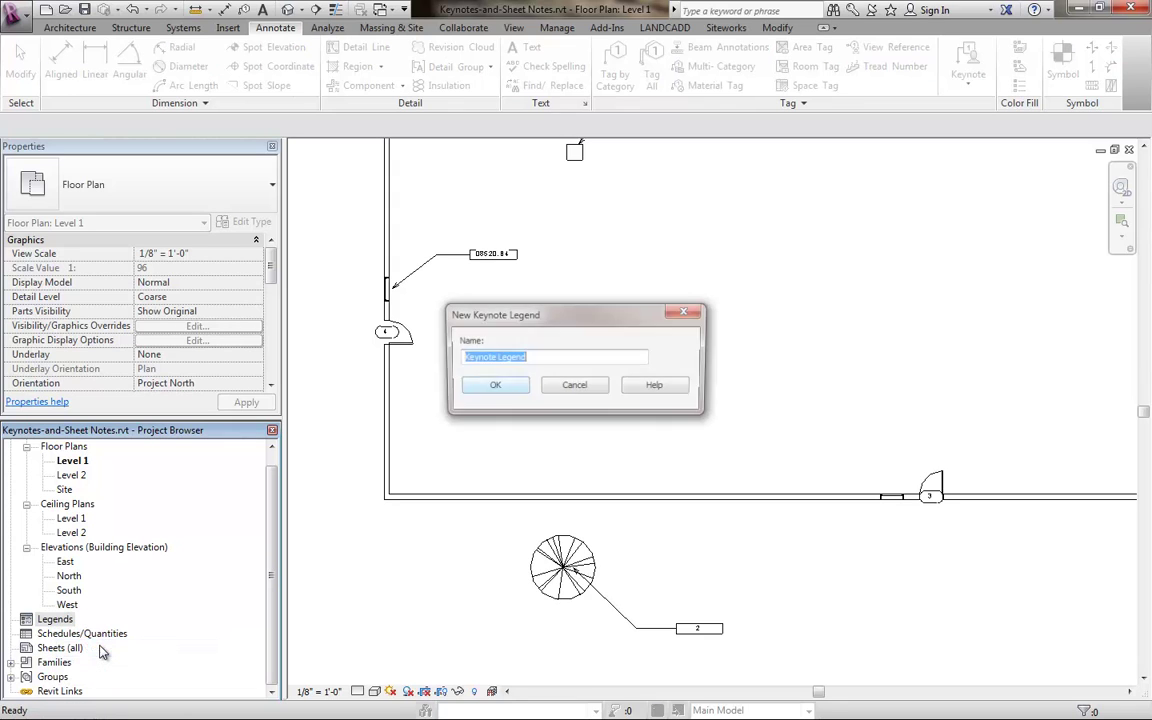
pyautogui.doubleClick(522, 356)
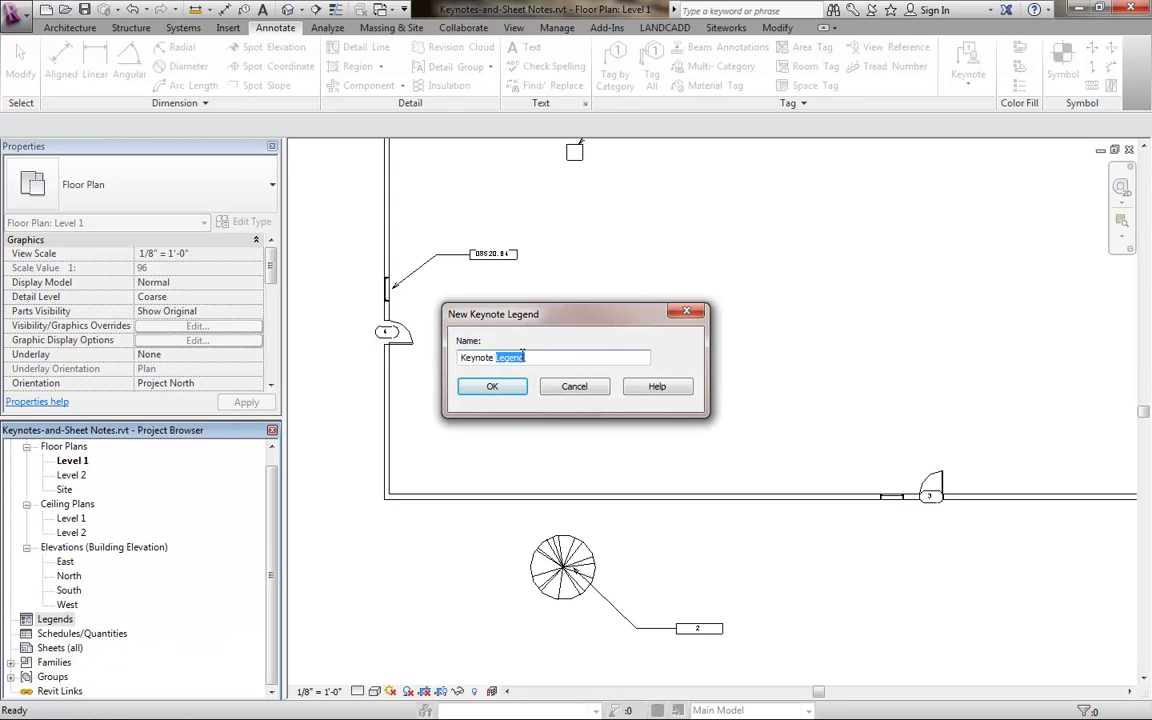
pyautogui.click(515, 386)
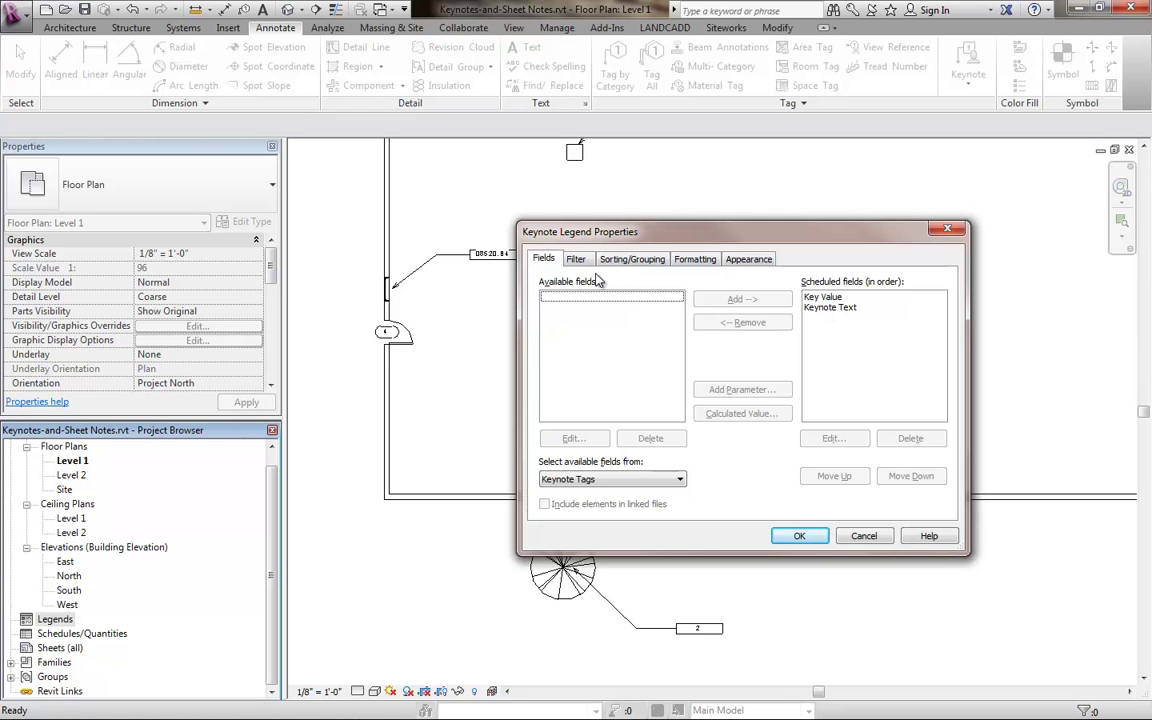
pyautogui.click(800, 535)
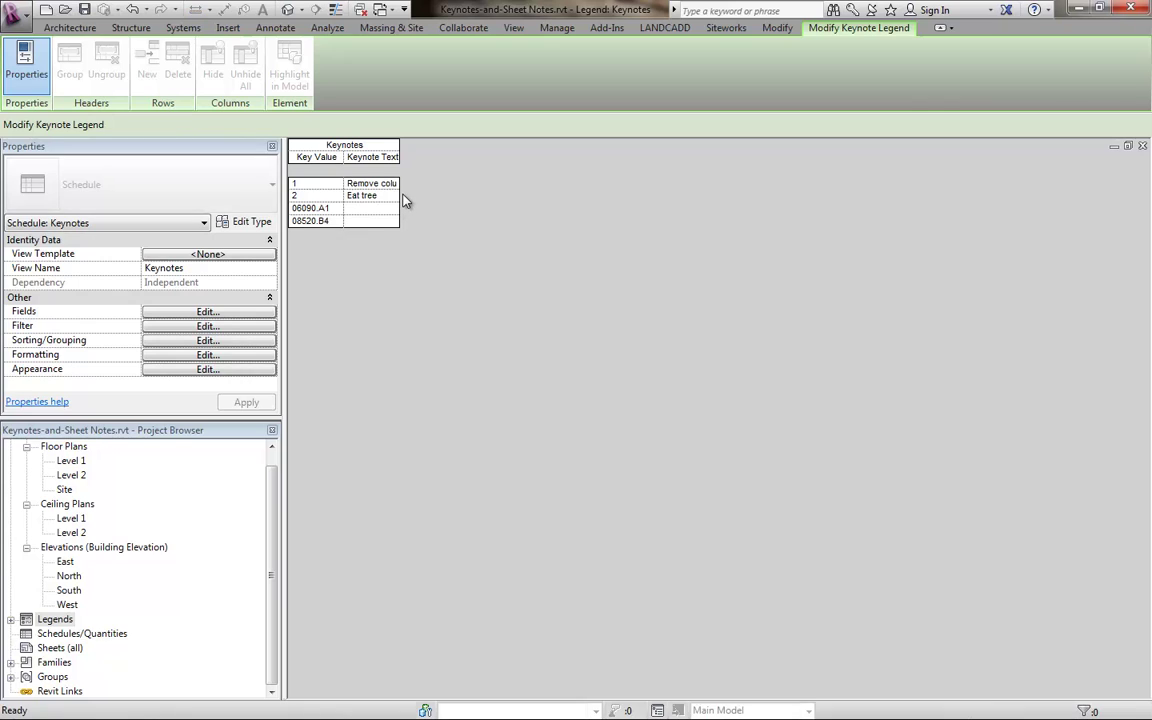
# Step: Widen the Keynote Text and Key Value columns so Remove column and Eat tree read fully
pyautogui.moveTo(402, 194); pyautogui.dragTo(554, 195)
pyautogui.moveTo(345, 194); pyautogui.dragTo(431, 195)
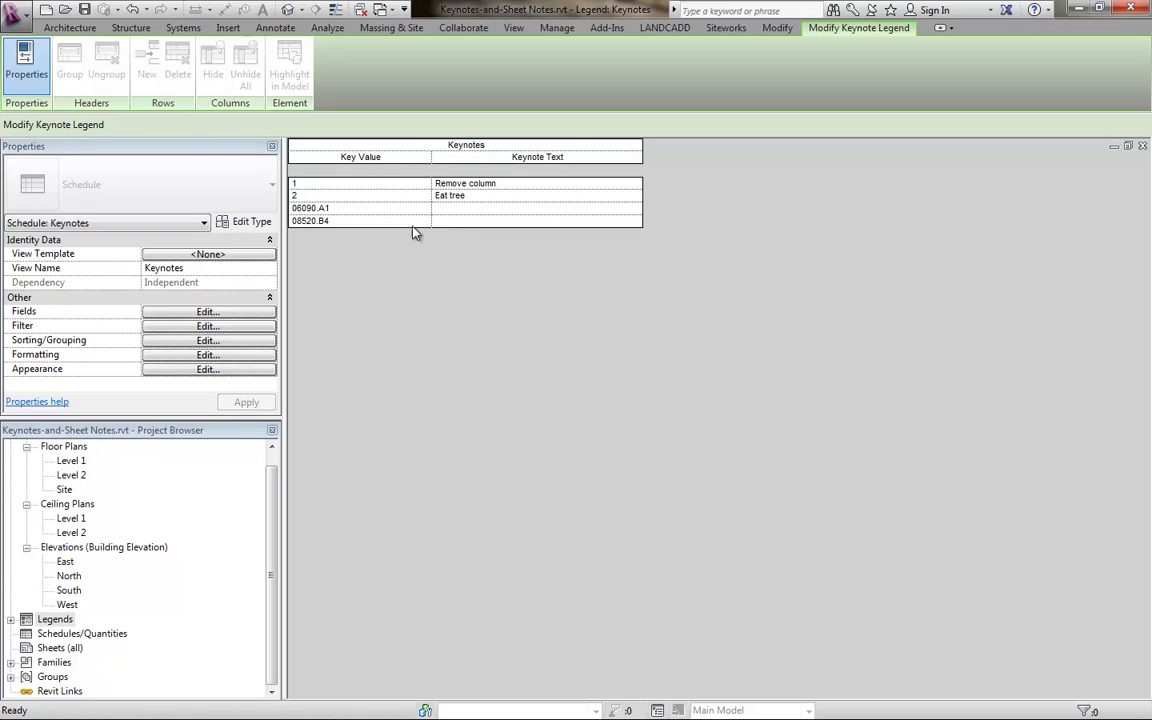
# Step: In Keynoting Settings, switch the keynote file back to RevitKeynotes_Imperial.txt
pyautogui.click(275, 27)
pyautogui.click(788, 103)
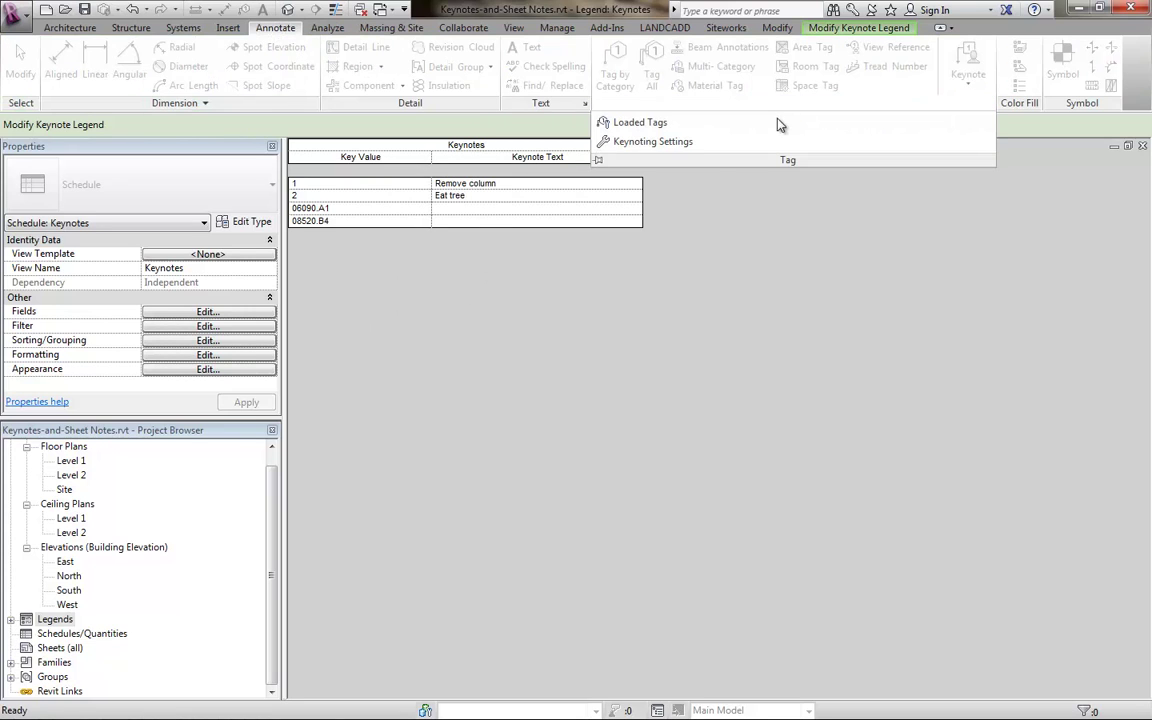
pyautogui.click(663, 141)
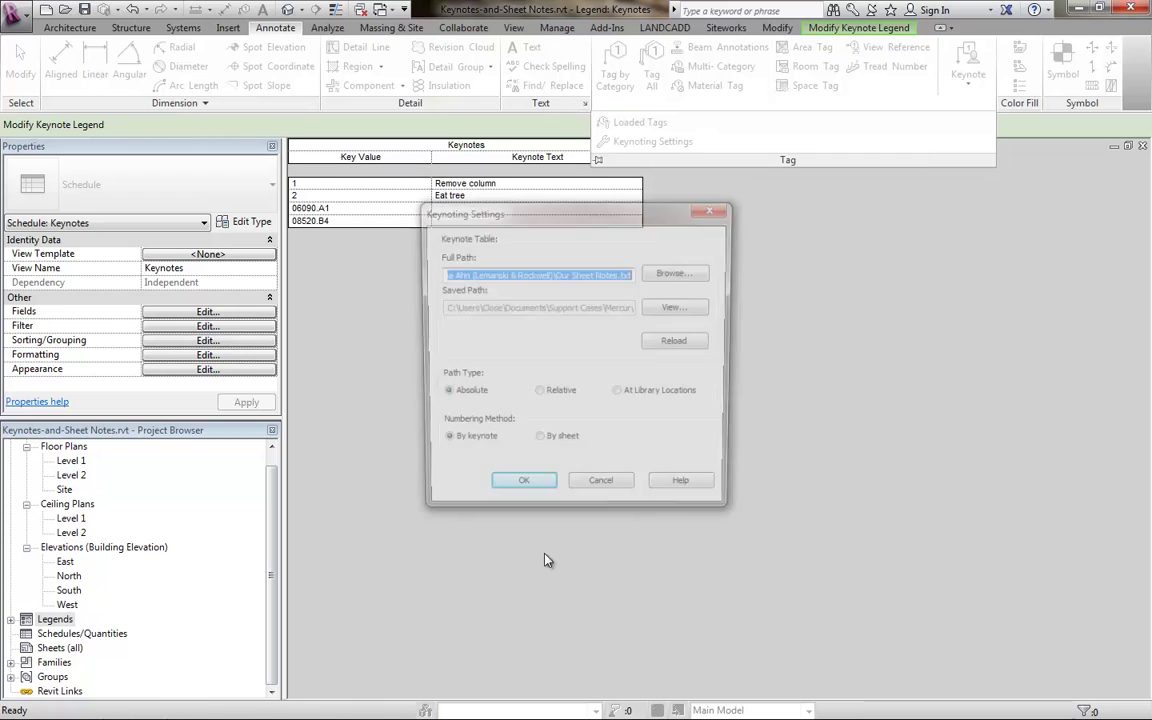
pyautogui.click(674, 273)
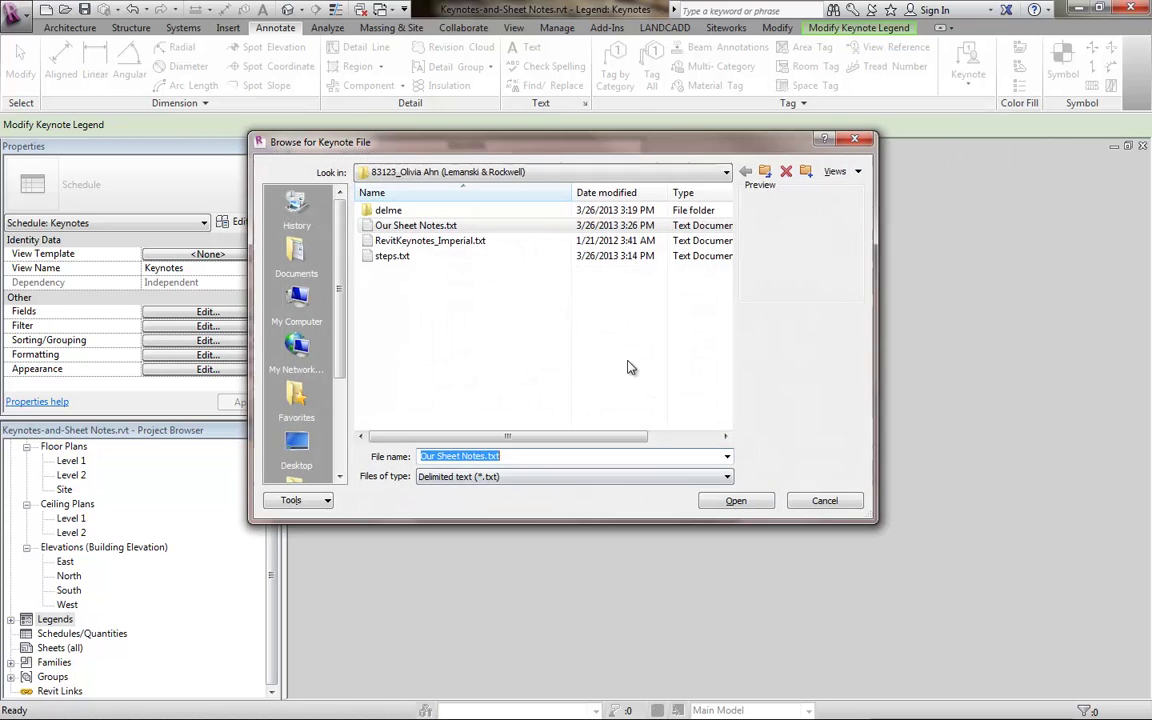
pyautogui.click(412, 242)
pyautogui.click(736, 500)
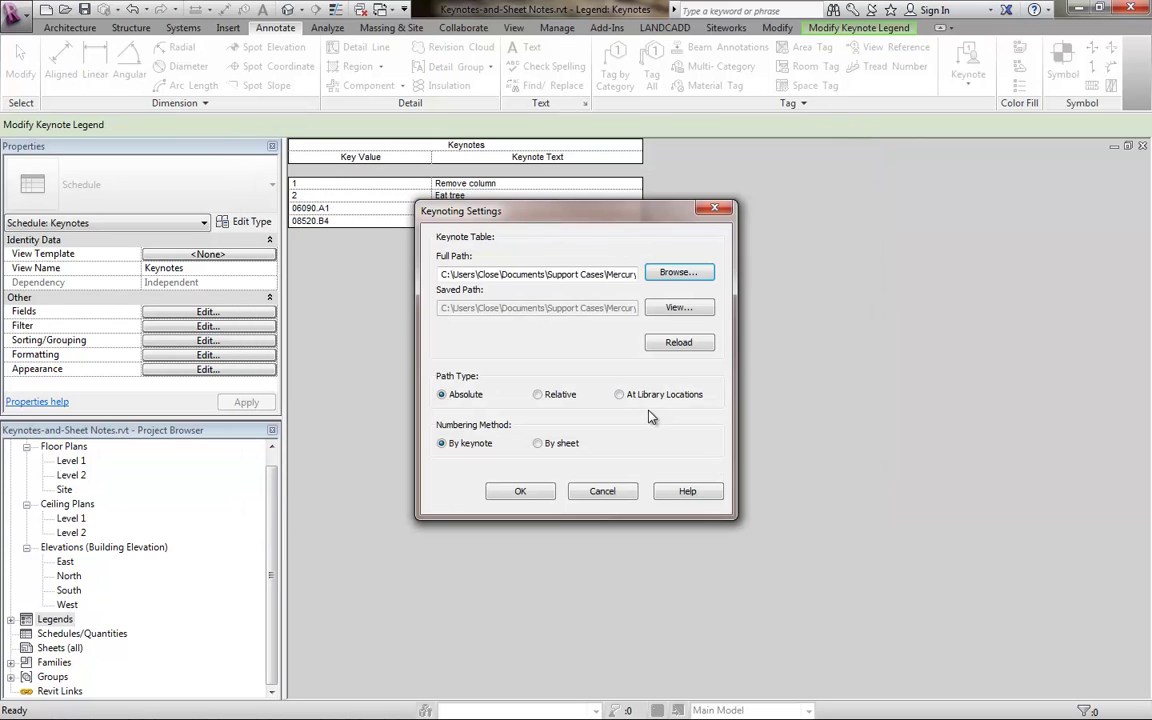
pyautogui.click(520, 491)
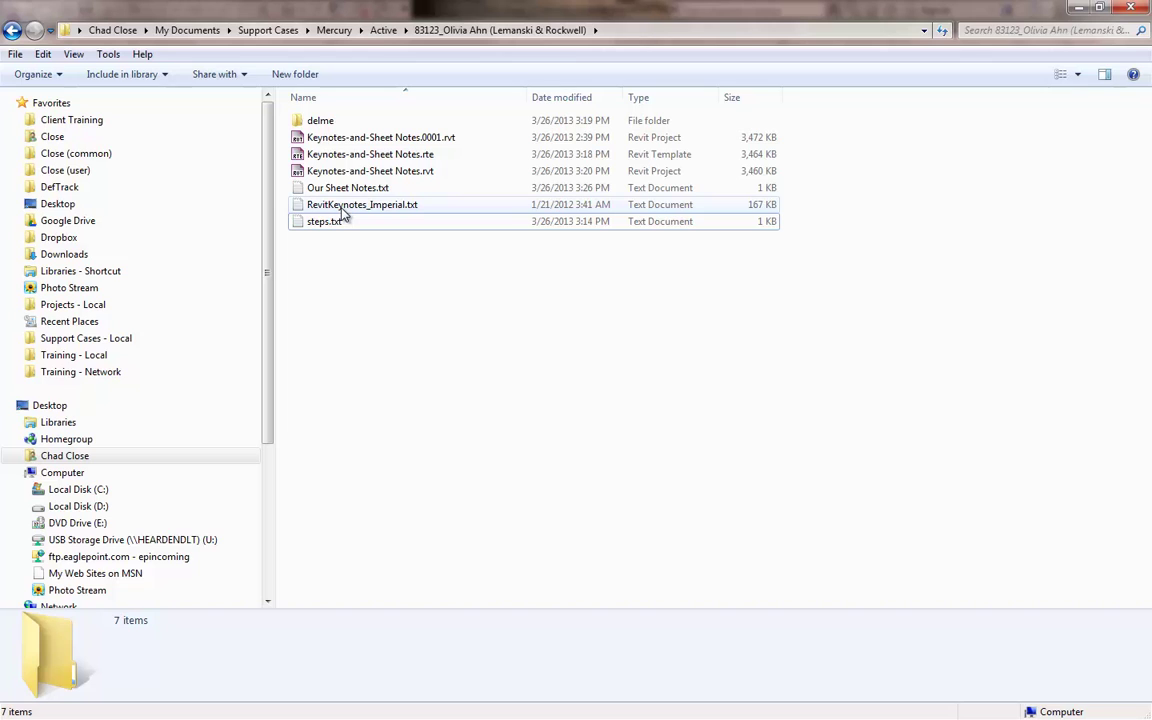
# Step: Duplicate RevitKeynotes_Imperial.txt in the same folder and rename the copy Keynotes-Sheet Notes.txt
pyautogui.rightClick(346, 209)
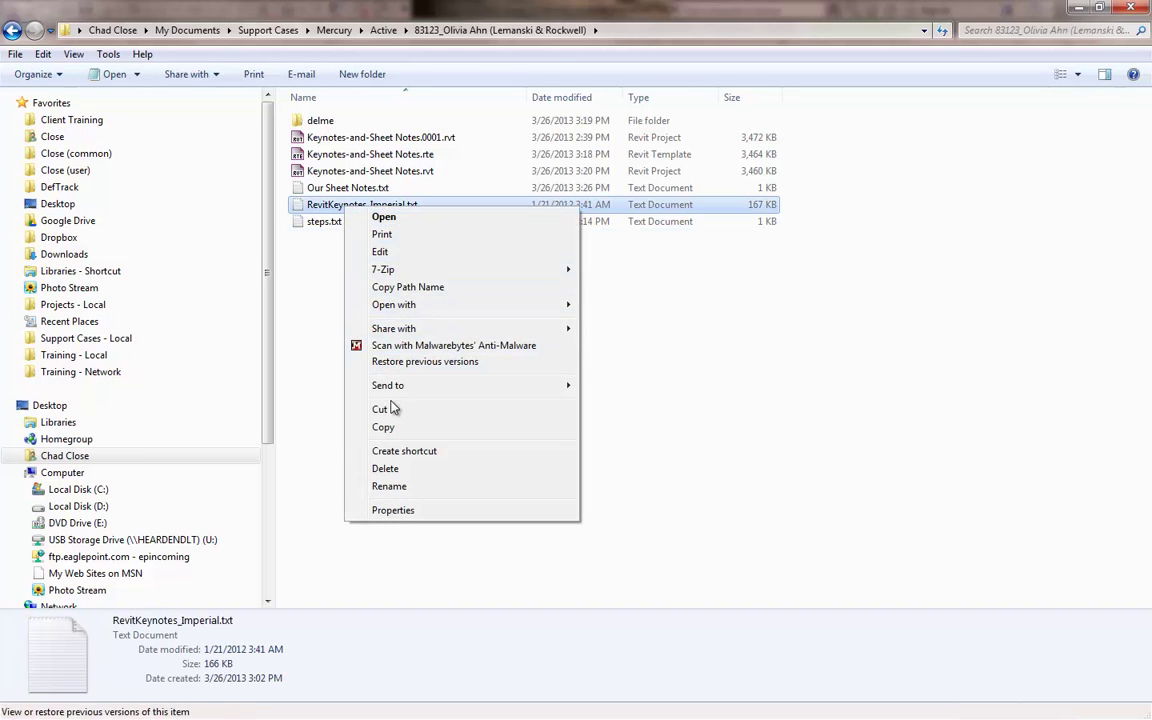
pyautogui.click(400, 427)
pyautogui.rightClick(386, 316)
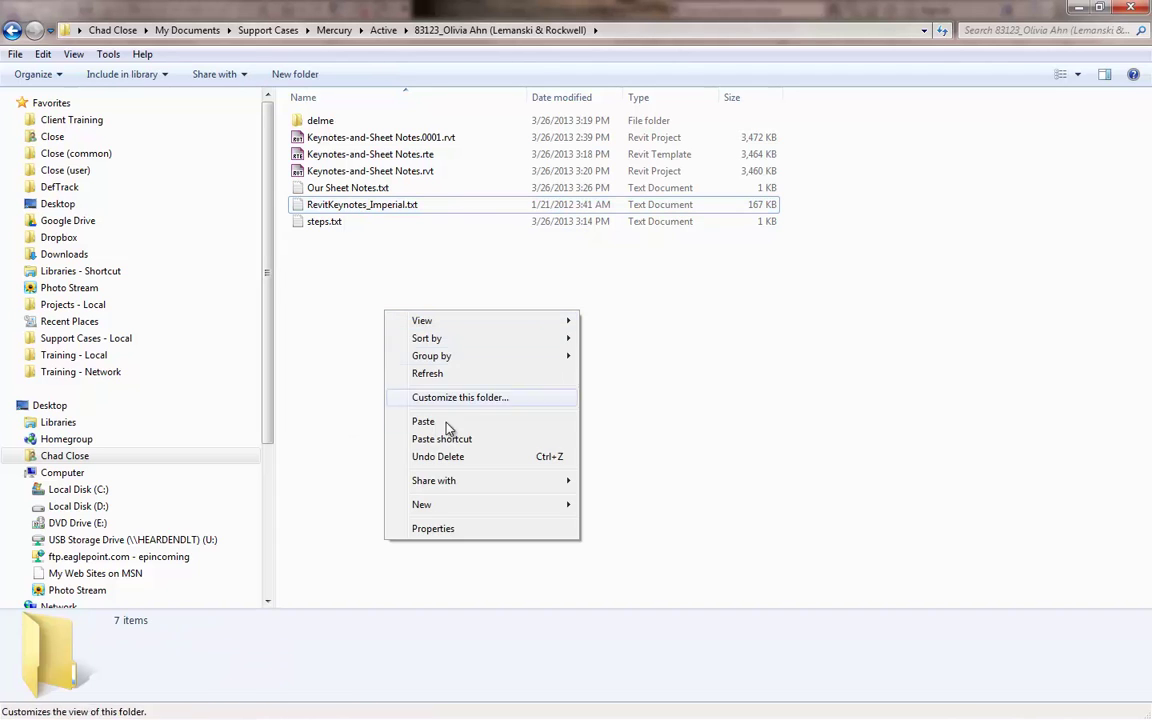
pyautogui.click(446, 420)
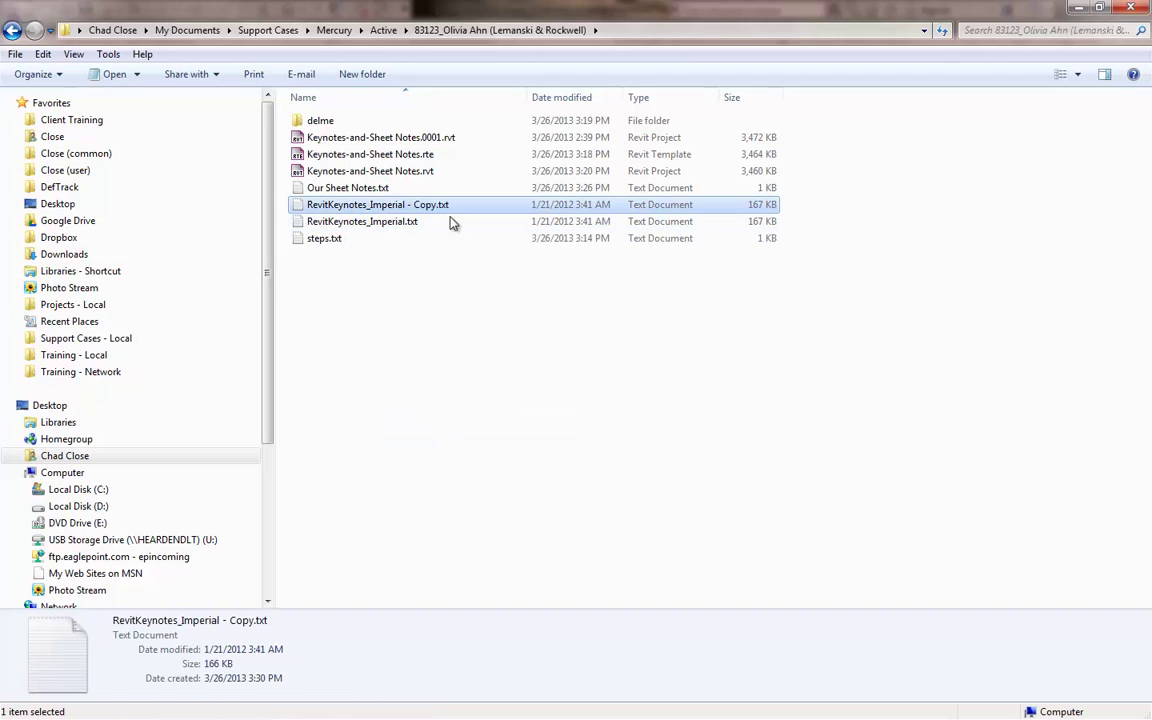
pyautogui.press('F2')
pyautogui.write('Ke')
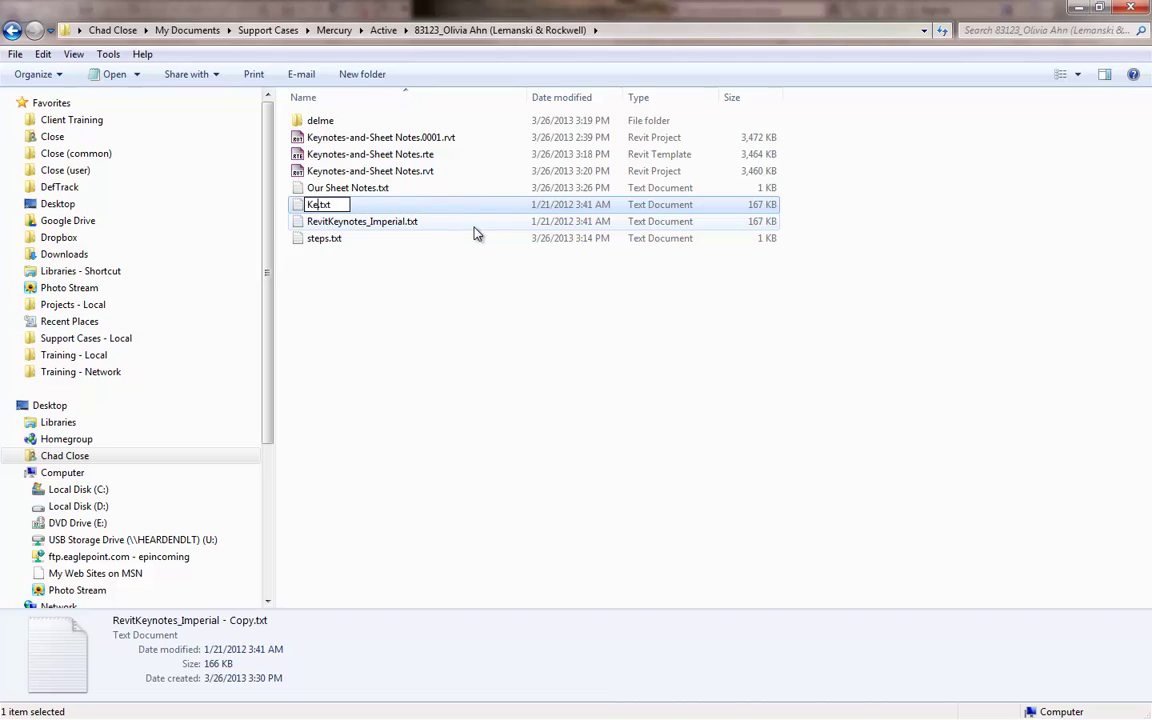
pyautogui.write('ynotes-Sheet Notes')
pyautogui.press('Return')
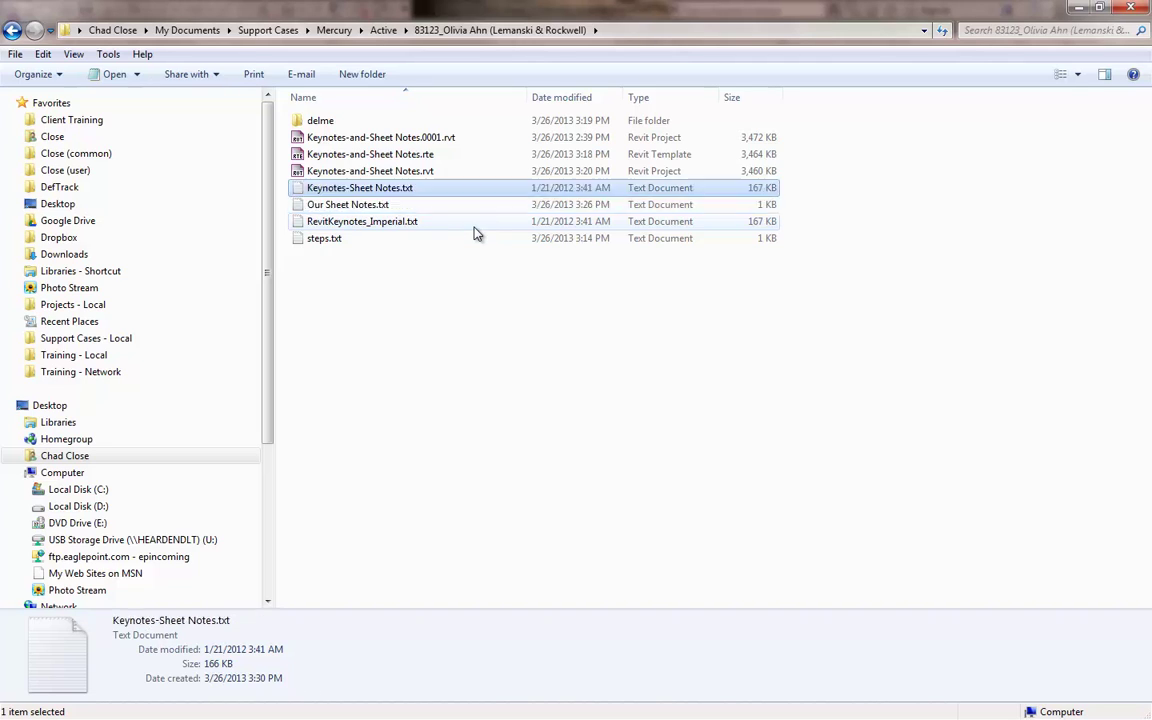
pyautogui.click(380, 256)
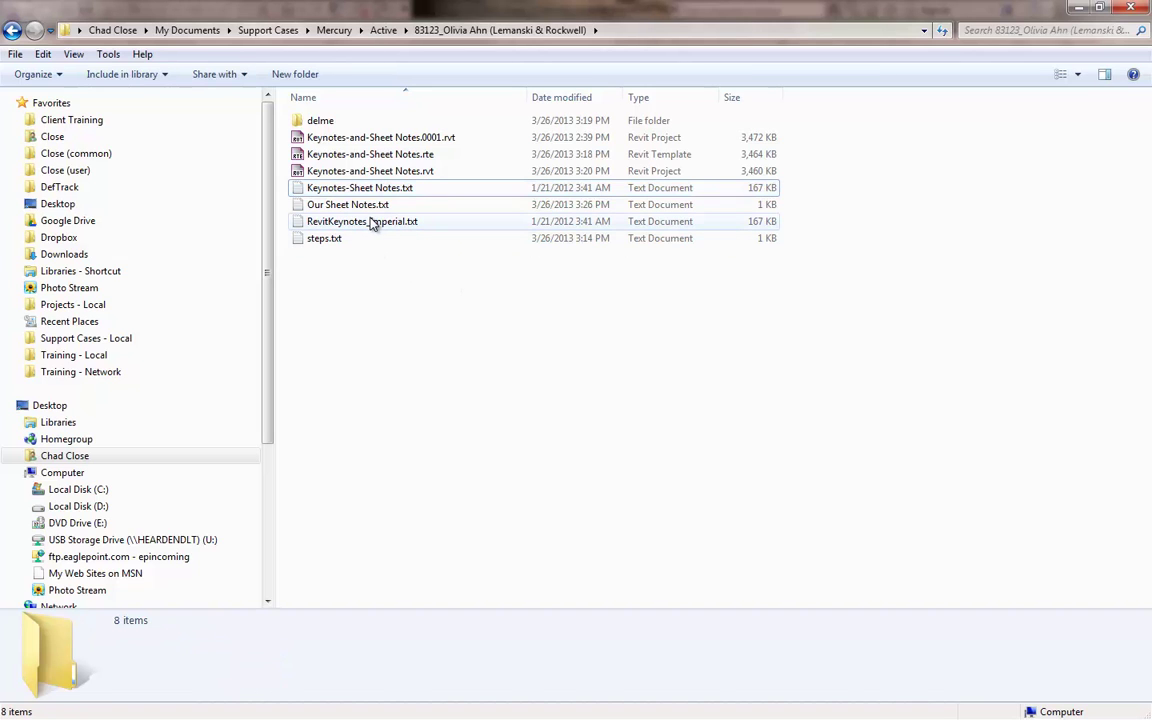
# Step: Open Keynotes-Sheet Notes.txt in Notepad maximized to review it, then close it
pyautogui.doubleClick(372, 188)
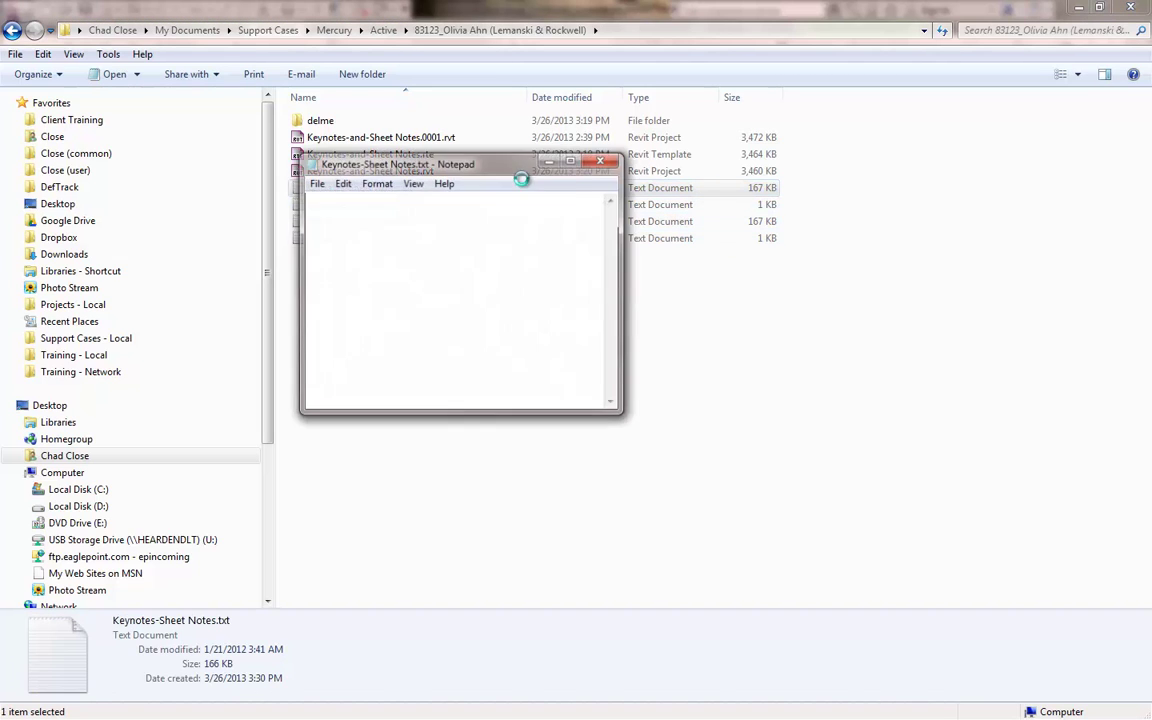
pyautogui.click(572, 161)
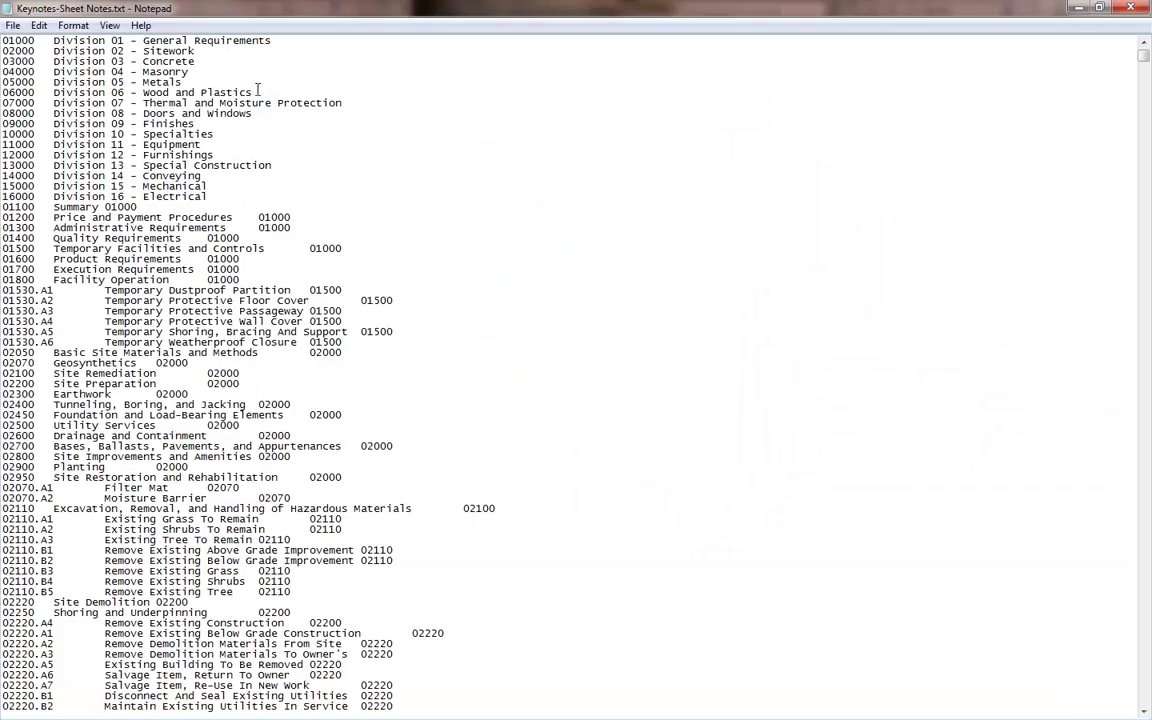
pyautogui.moveTo(1143, 56)
pyautogui.mouseDown()
pyautogui.moveTo(1144, 231)
pyautogui.moveTo(1146, 42)
pyautogui.mouseUp()
pyautogui.doubleClick(374, 12)
pyautogui.hotkey('alt', 'F4')
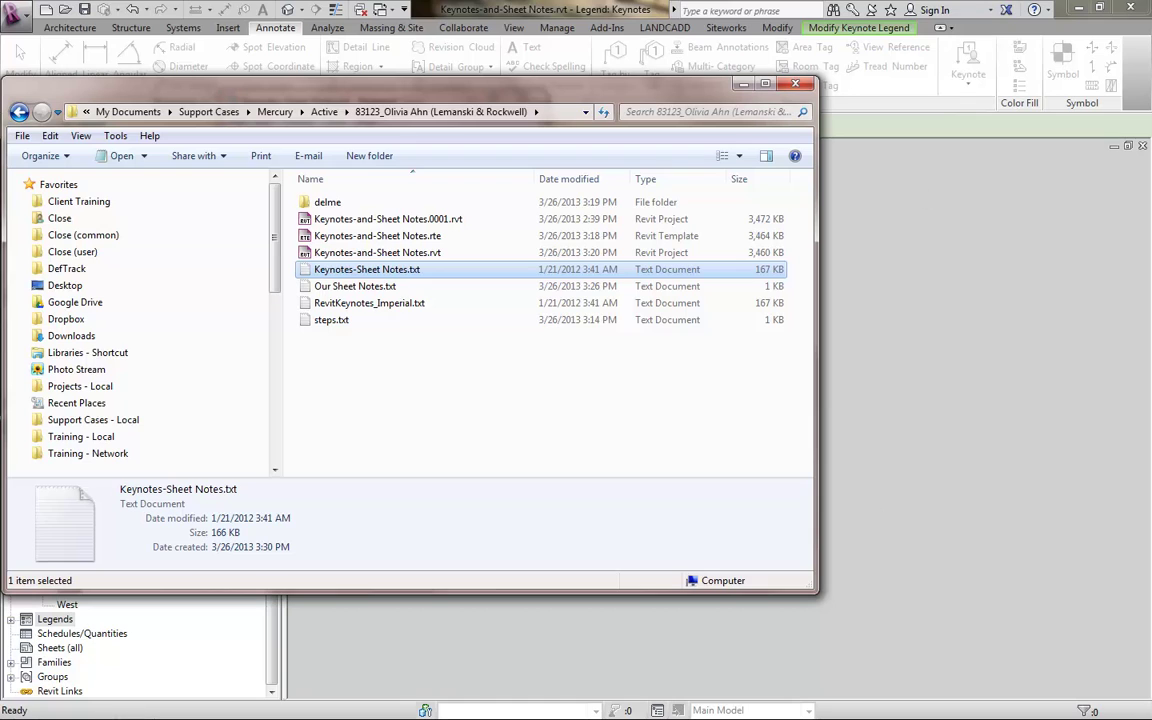
# Step: Reopen the file in a wider Notepad window shifted down to reveal Explorer's file list
pyautogui.press('Return')
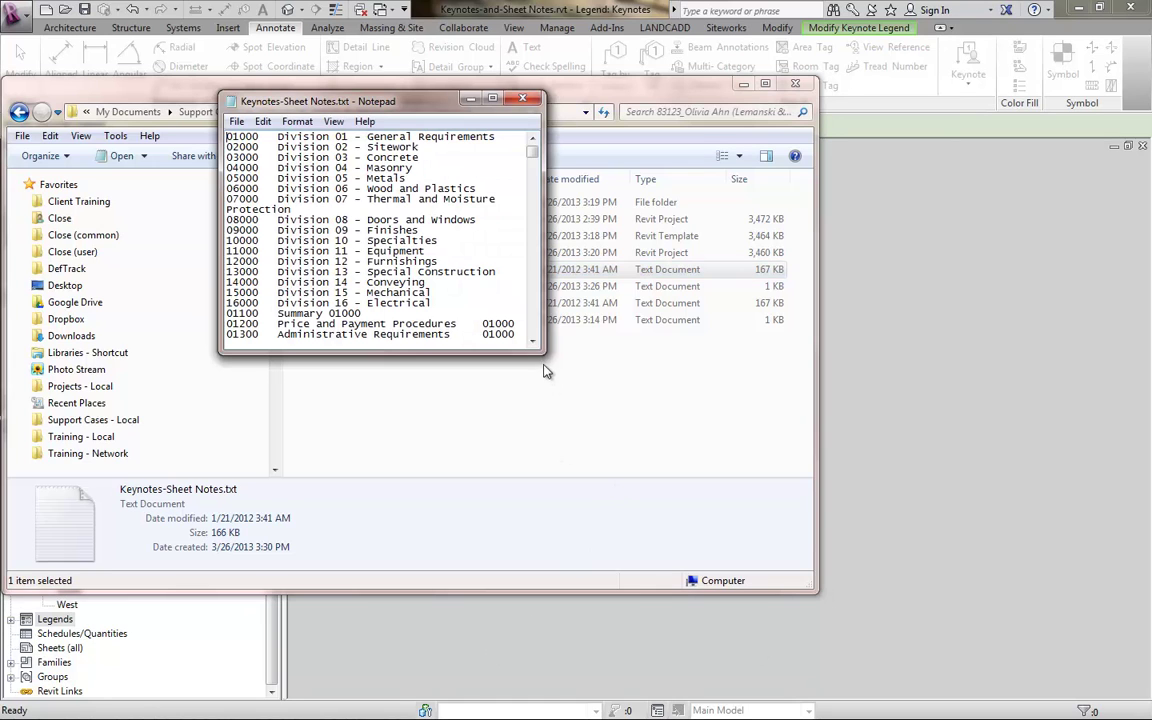
pyautogui.moveTo(545, 355); pyautogui.dragTo(880, 432)
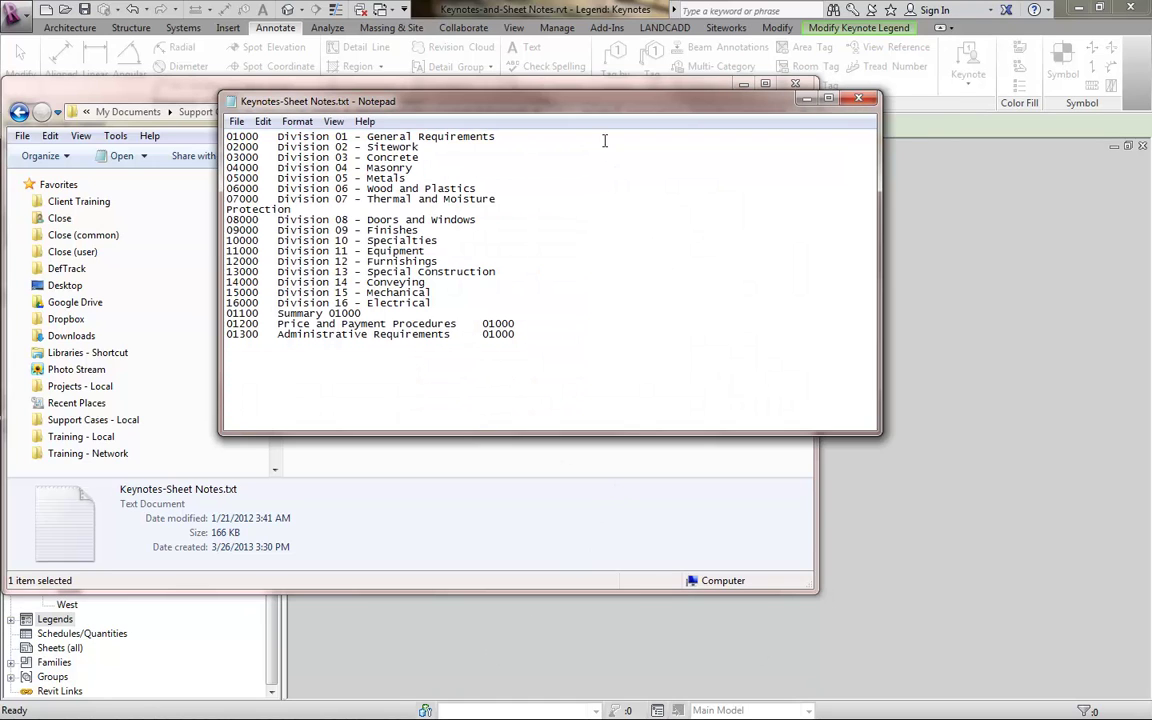
pyautogui.moveTo(357, 104); pyautogui.dragTo(387, 377)
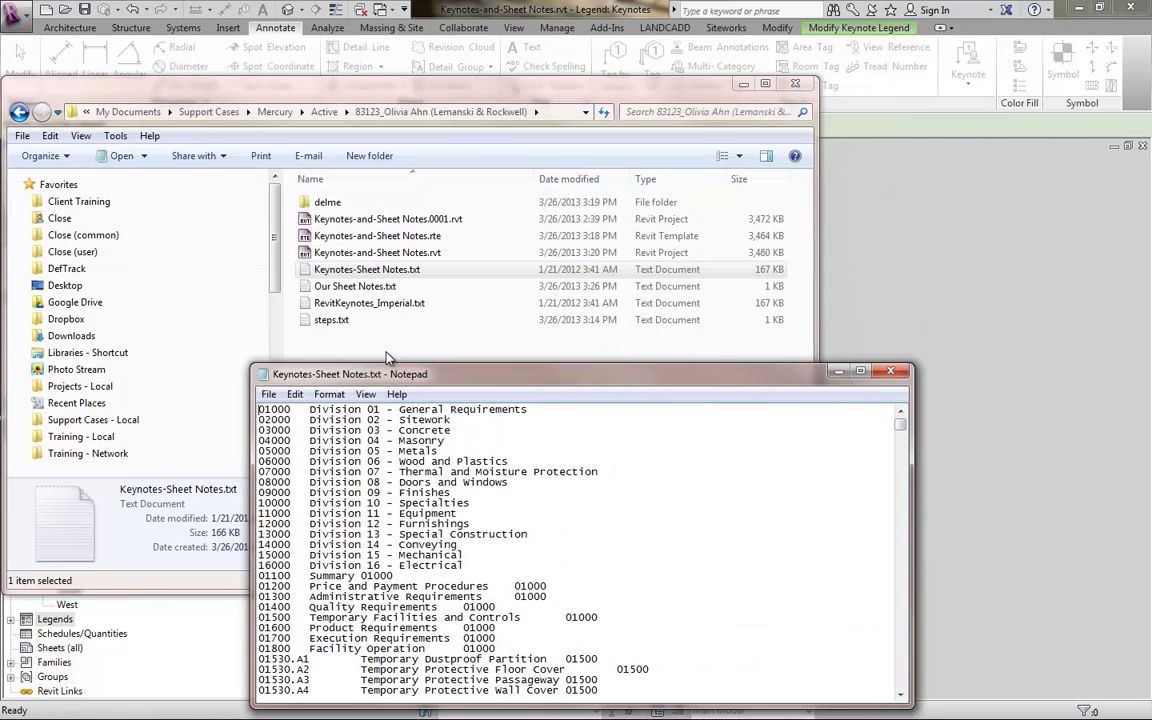
# Step: Copy the three notes from Our Sheet Notes.txt and paste them at the top of Keynotes-Sheet Notes.txt
pyautogui.doubleClick(350, 286)
pyautogui.hotkey('ctrl', 'a')
pyautogui.hotkey('ctrl', 'c')
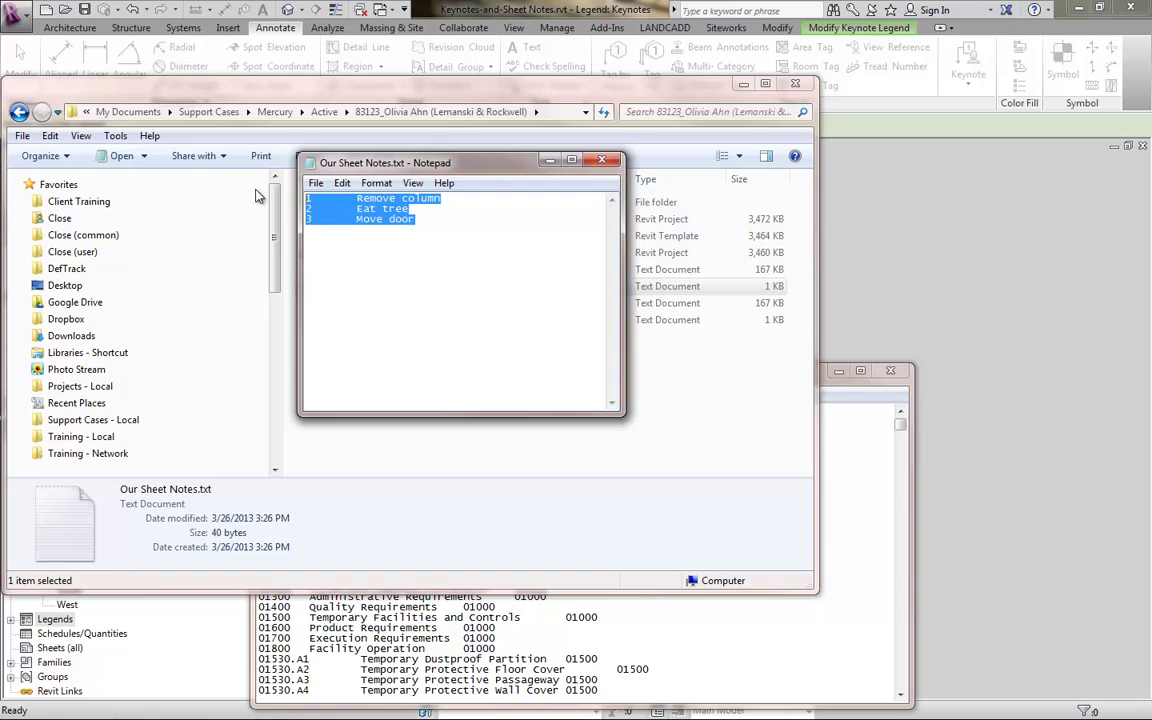
pyautogui.click(533, 458)
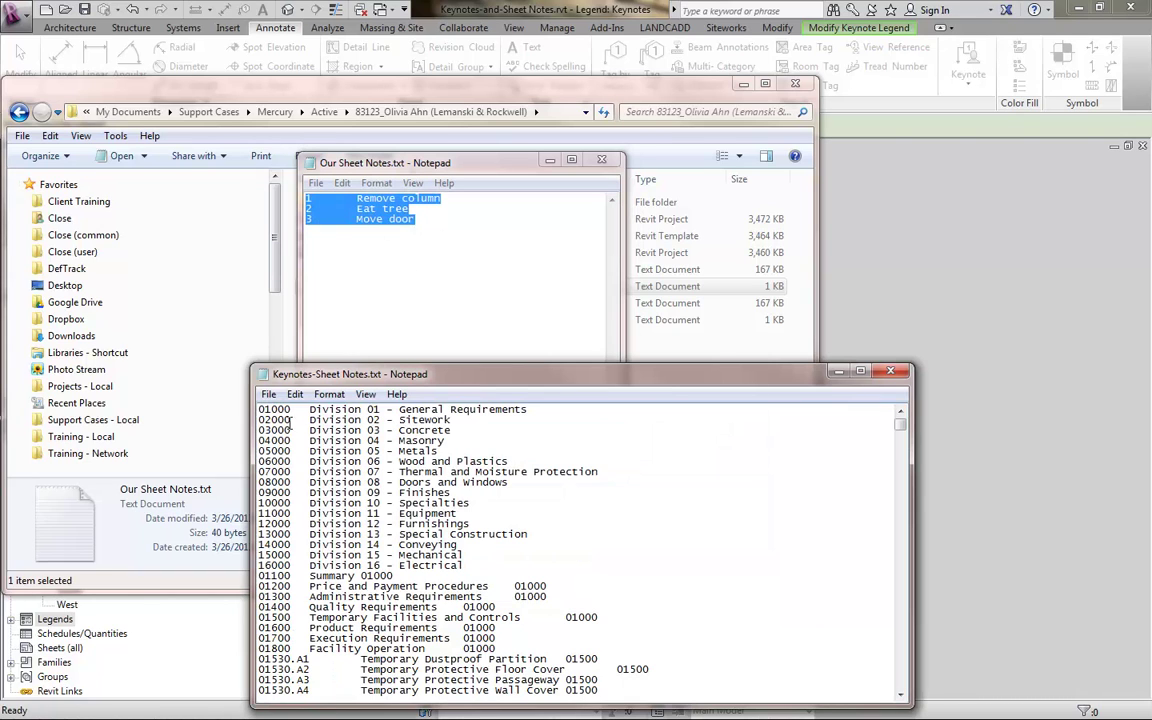
pyautogui.hotkey('ctrl', 'Home')
pyautogui.press('Return')
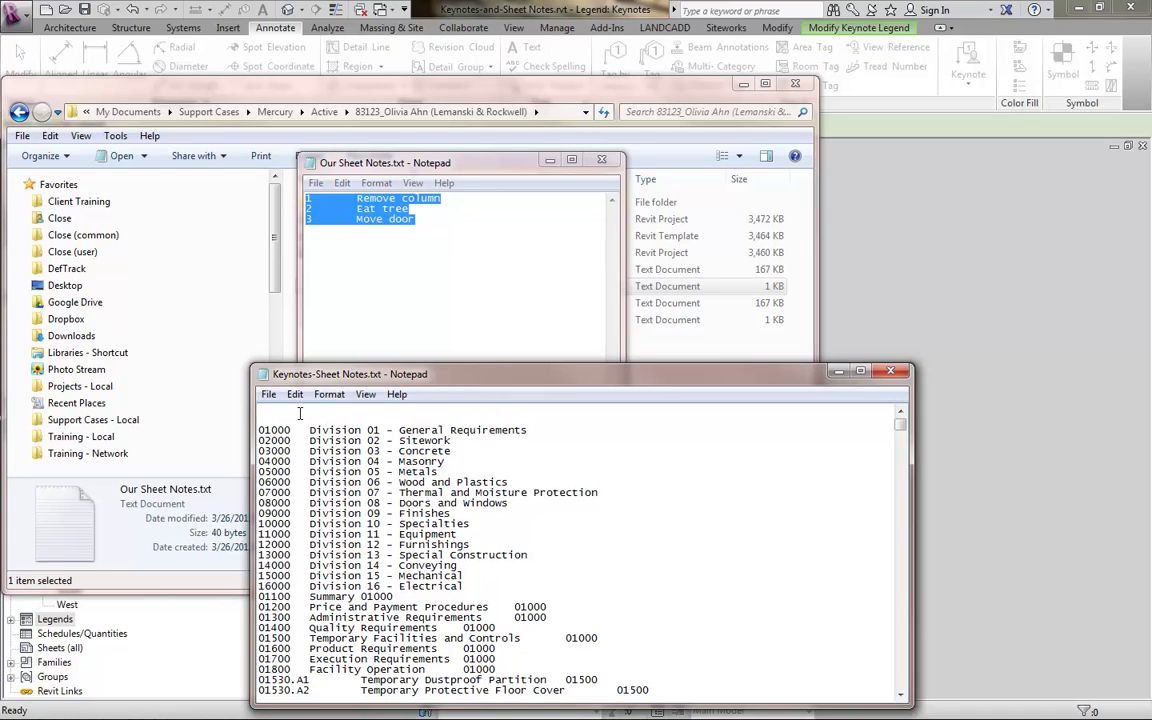
pyautogui.hotkey('ctrl', 'v')
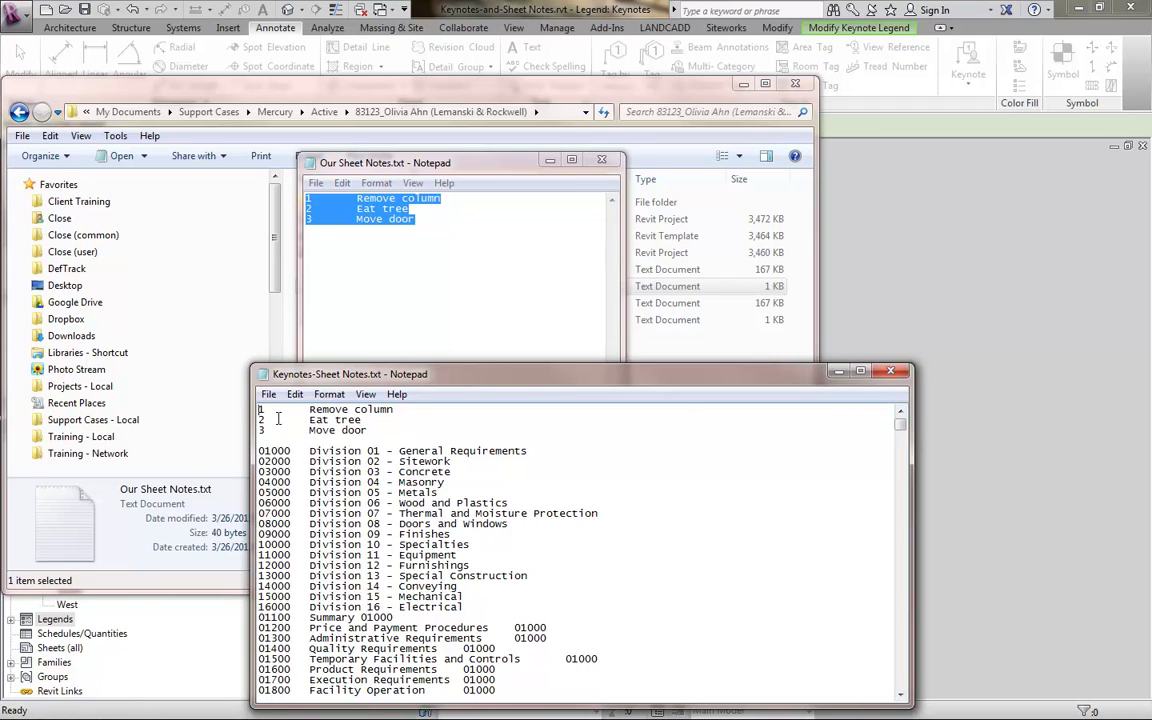
# Step: Add a Sheet Notes header line and assign Remove column, Eat tree and Move door to Sheet Notes
pyautogui.press('Return')
pyautogui.press('Up')
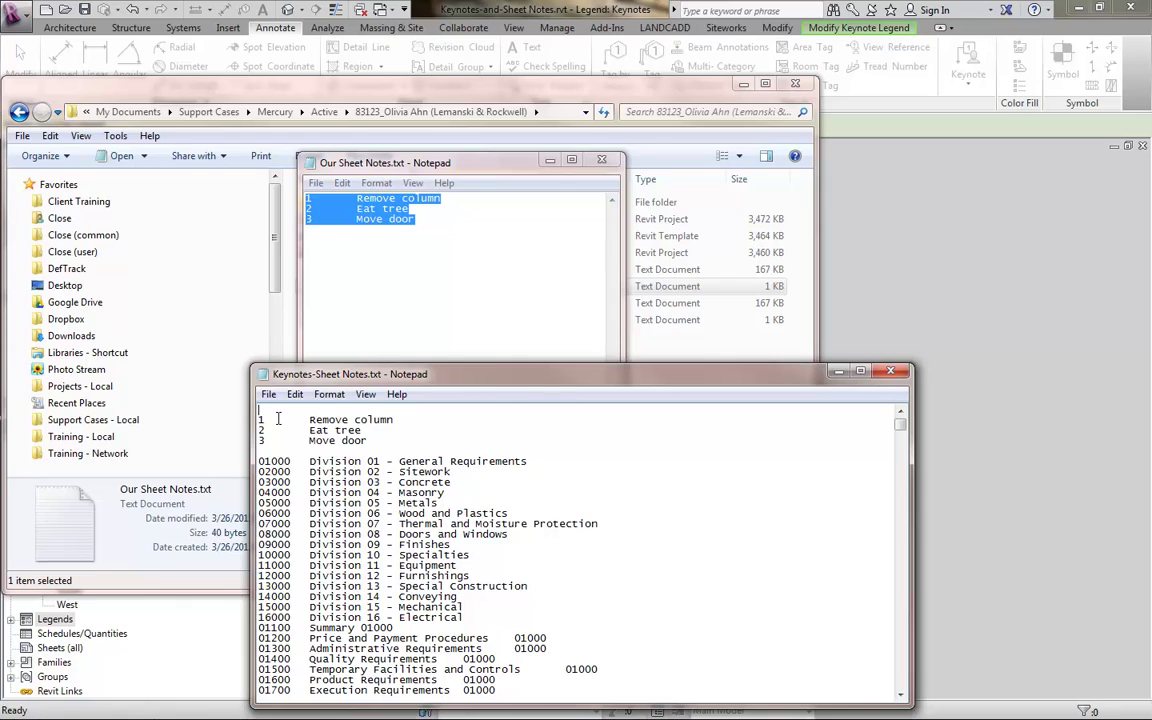
pyautogui.write('Sheet Notes     Our Co')
pyautogui.write('mpany Keynotes')
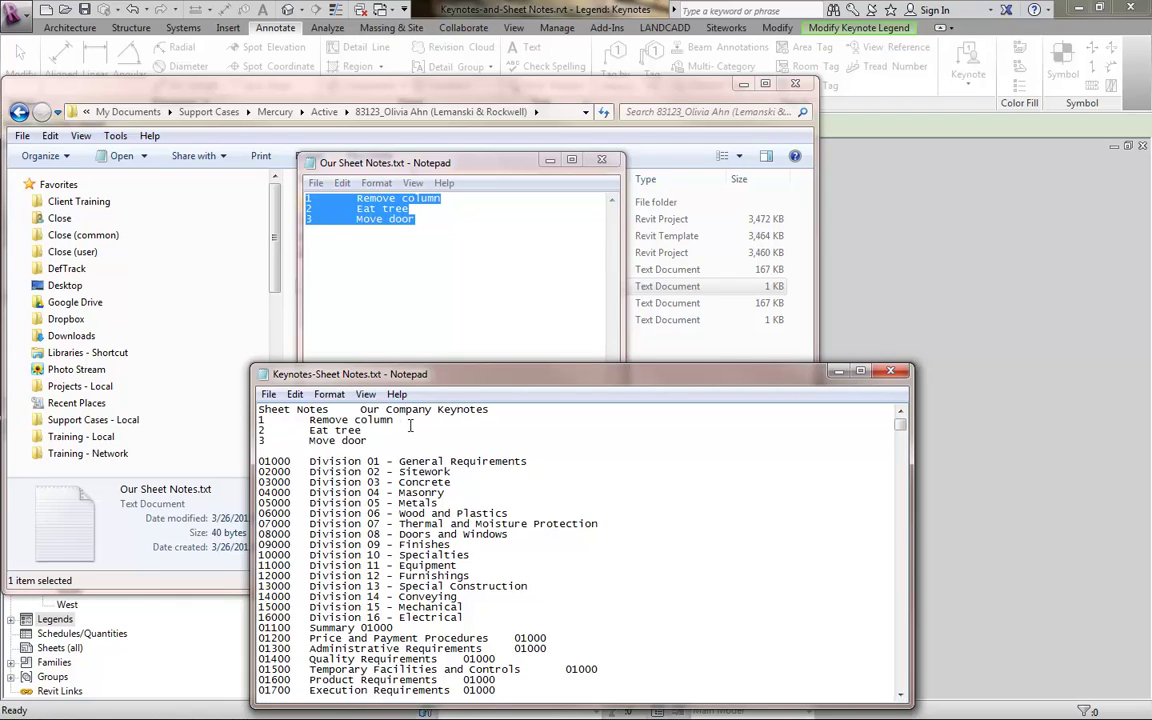
pyautogui.press('Down')
pyautogui.press('Tab')
pyautogui.write('Sheet Notes')
pyautogui.press('Down')
pyautogui.write('Sheet Not')
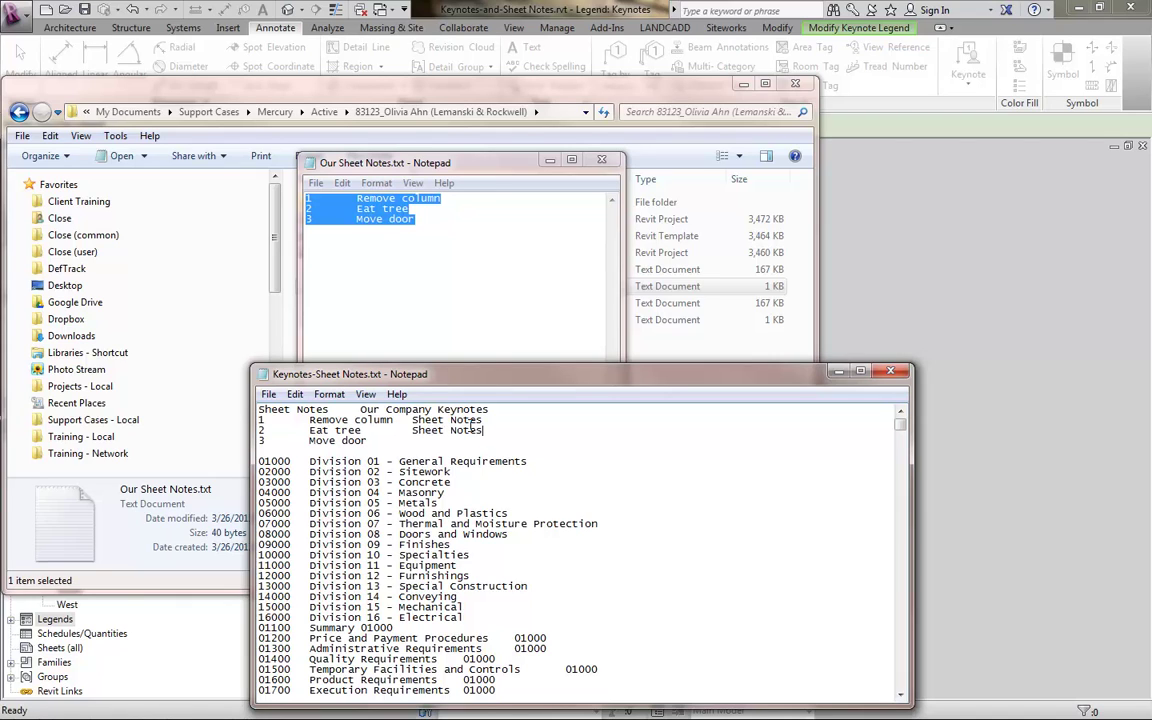
pyautogui.write('es')
pyautogui.press('Down')
pyautogui.press('Tab')
# Step: Save Keynotes-Sheet Notes.txt and minimize Notepad
pyautogui.moveTo(474, 380); pyautogui.dragTo(475, 367)
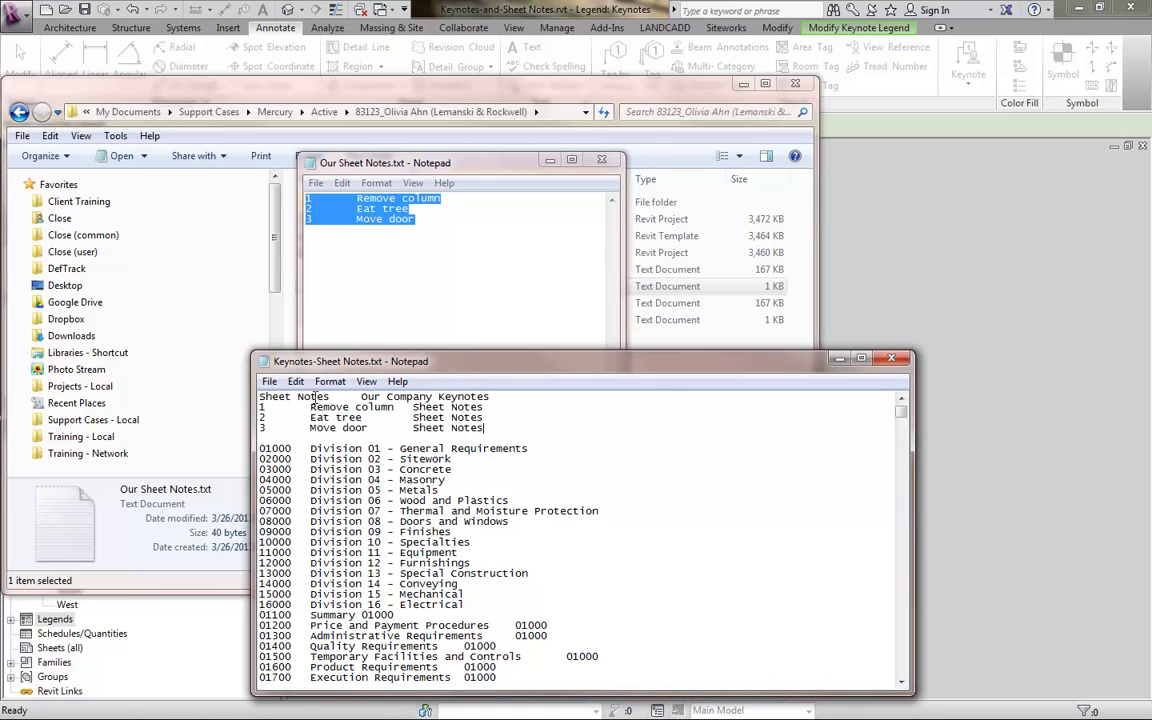
pyautogui.click(270, 383)
pyautogui.click(300, 437)
pyautogui.click(837, 360)
# Step: In Keynoting Settings, load Keynotes-Sheet Notes.txt as the project's keynote table
pyautogui.click(920, 238)
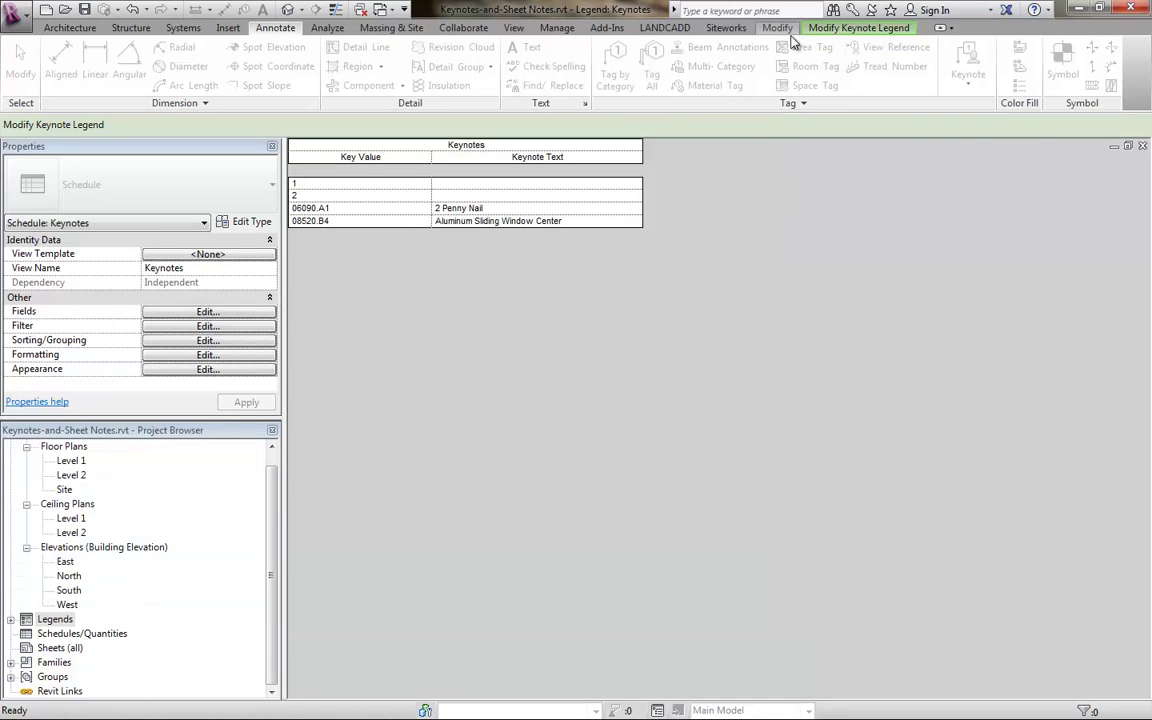
pyautogui.click(786, 108)
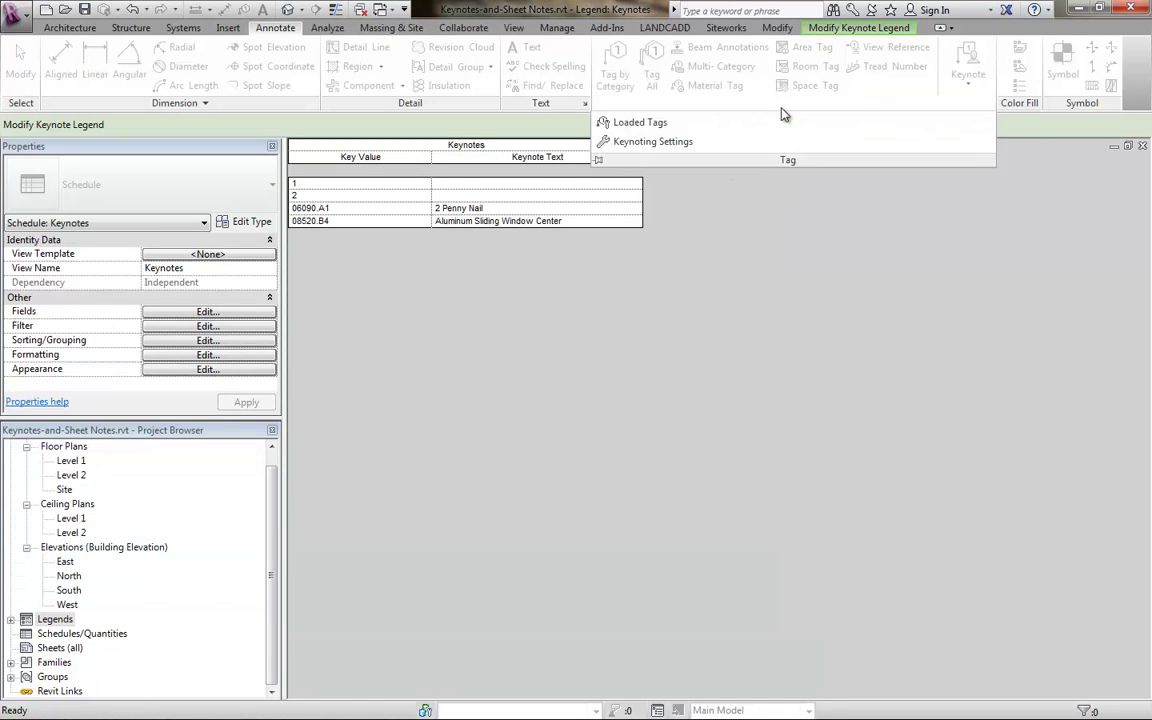
pyautogui.click(652, 146)
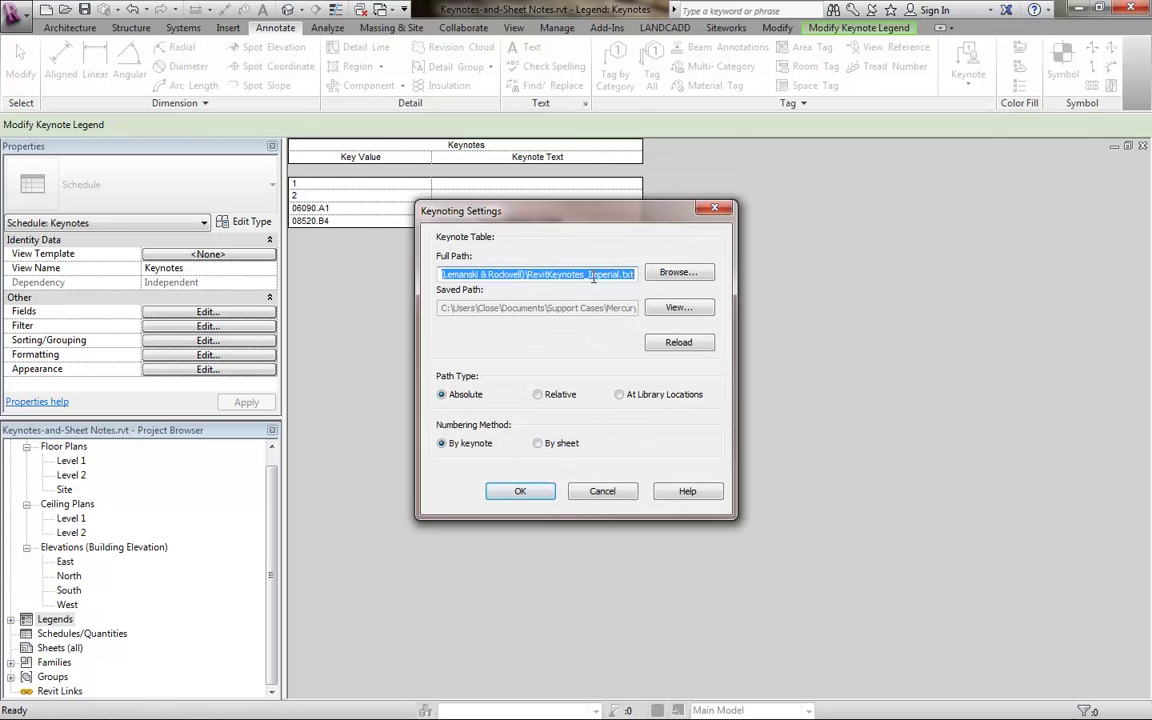
pyautogui.click(669, 280)
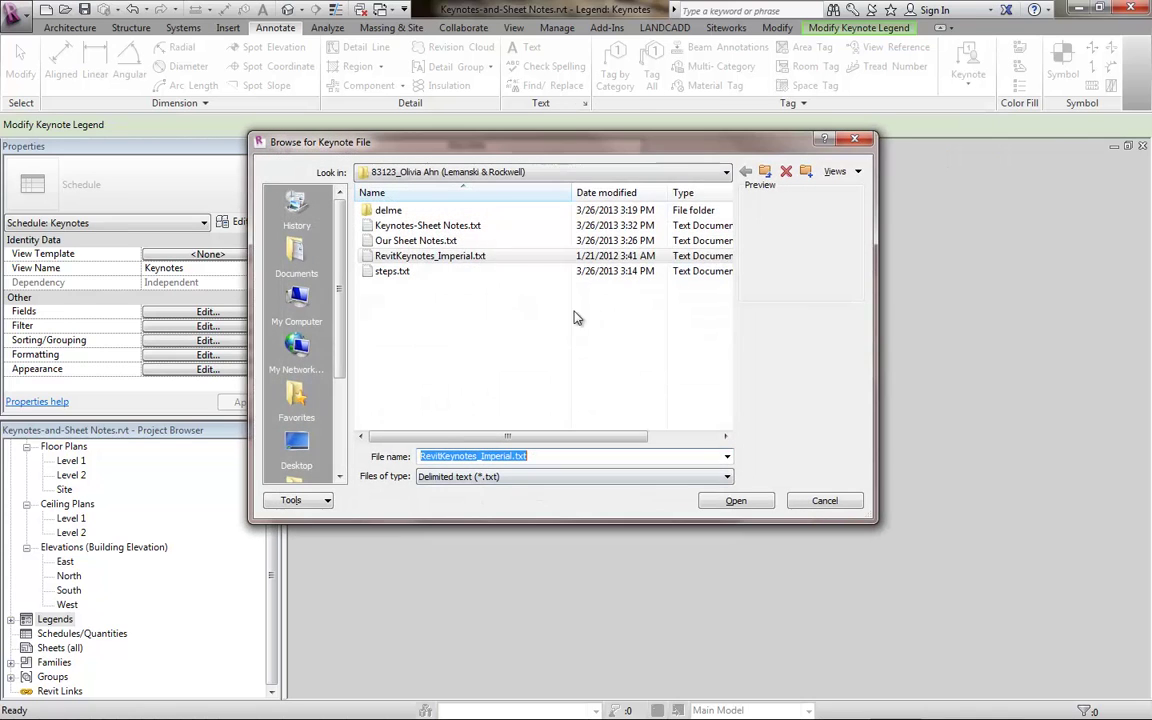
pyautogui.click(428, 225)
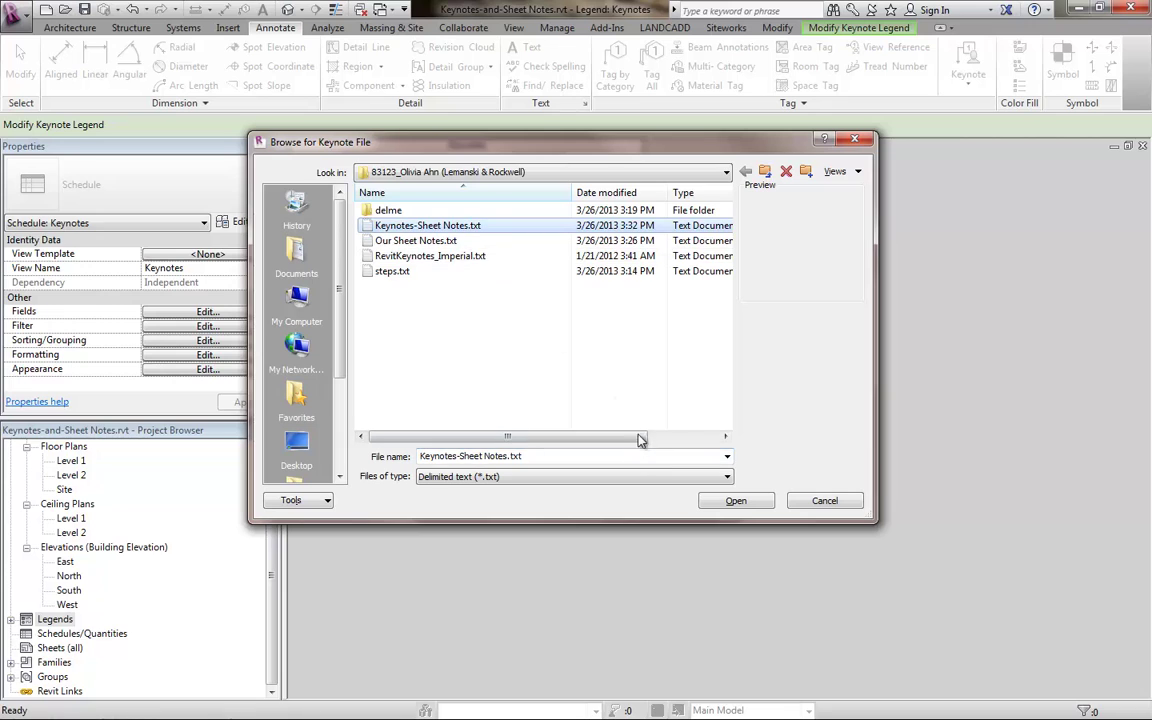
pyautogui.click(736, 500)
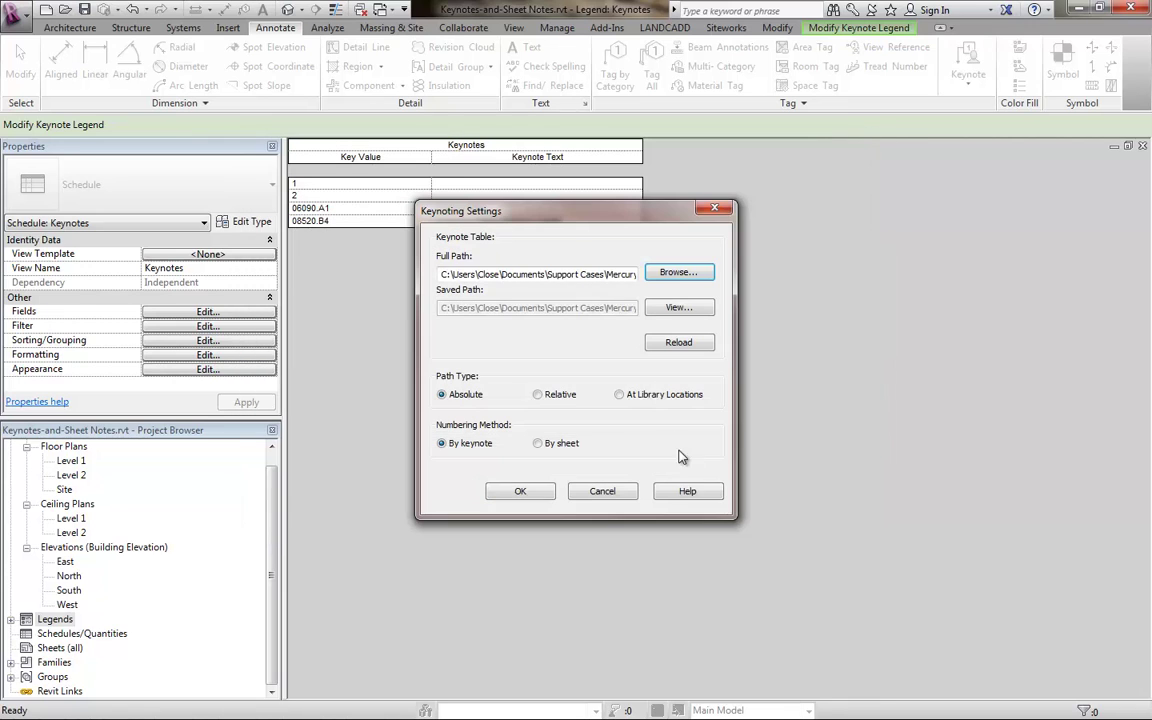
pyautogui.click(532, 492)
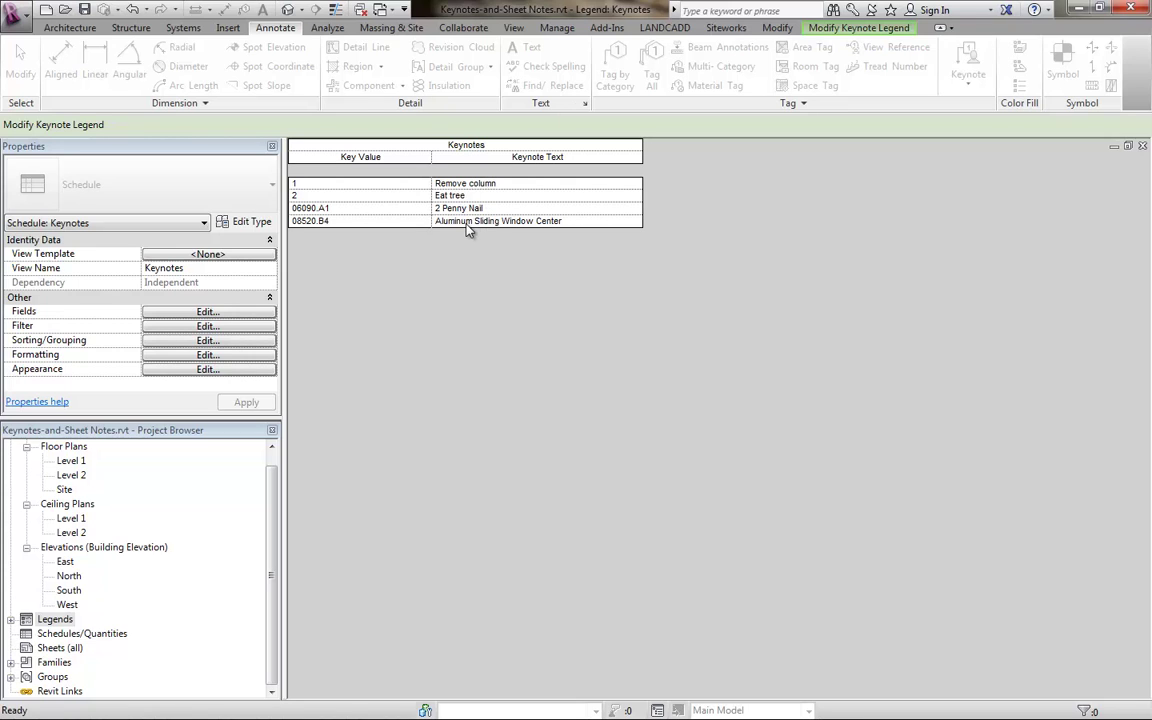
# Step: On the Level 1 plan, place a user keynote on the door set to Sheet Notes 3, Move door
pyautogui.doubleClick(71, 461)
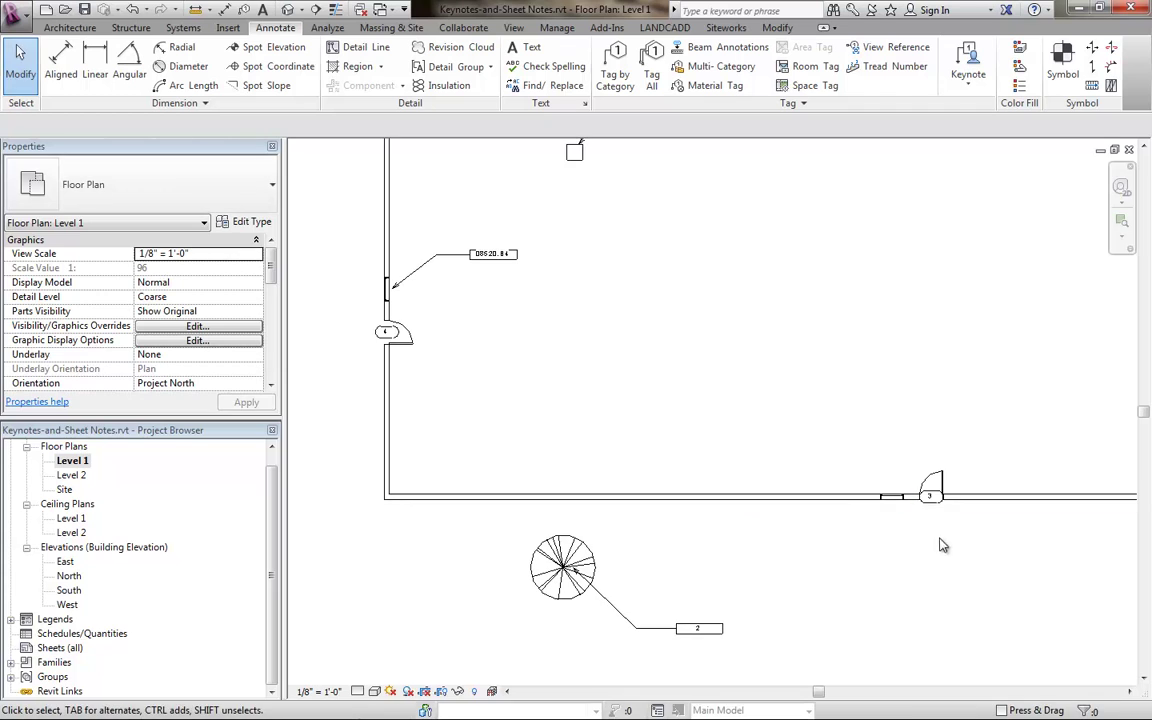
pyautogui.click(968, 82)
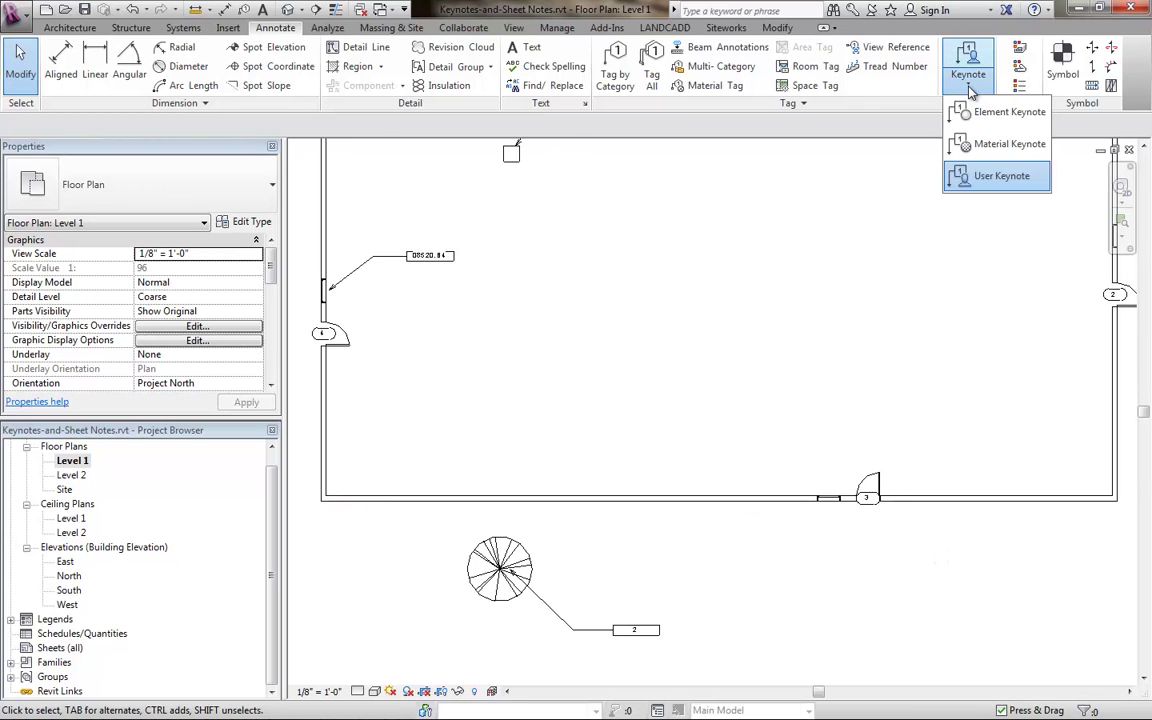
pyautogui.click(975, 174)
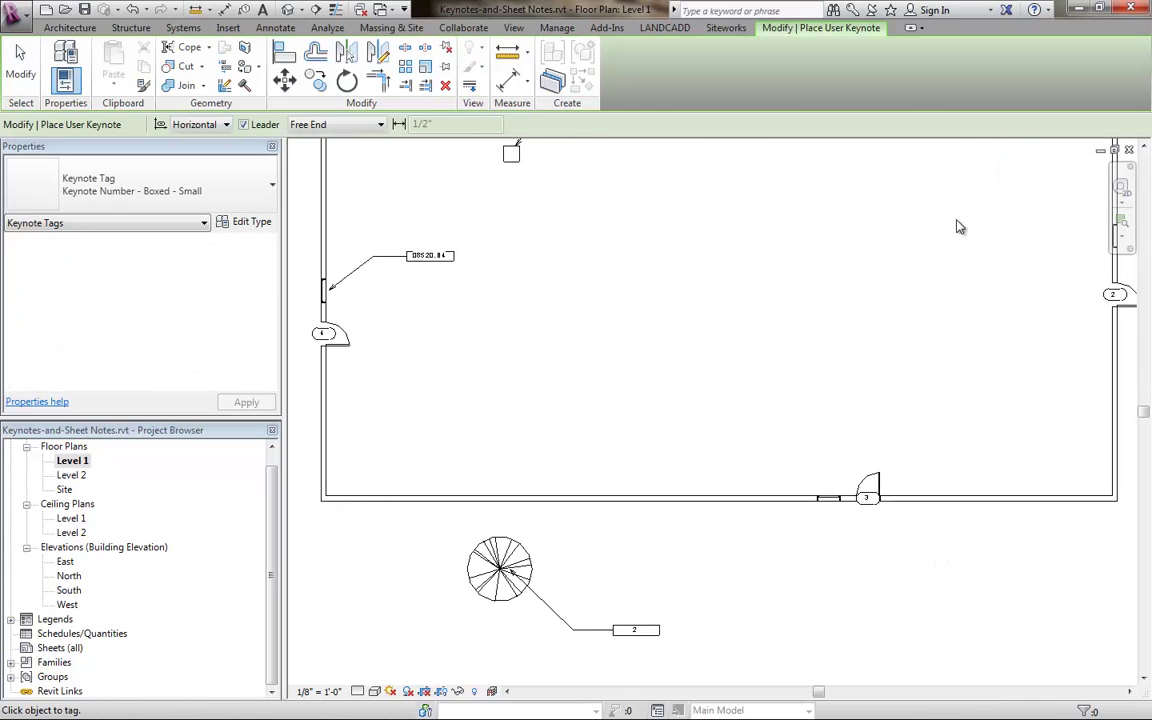
pyautogui.click(867, 478)
pyautogui.click(831, 421)
pyautogui.click(756, 421)
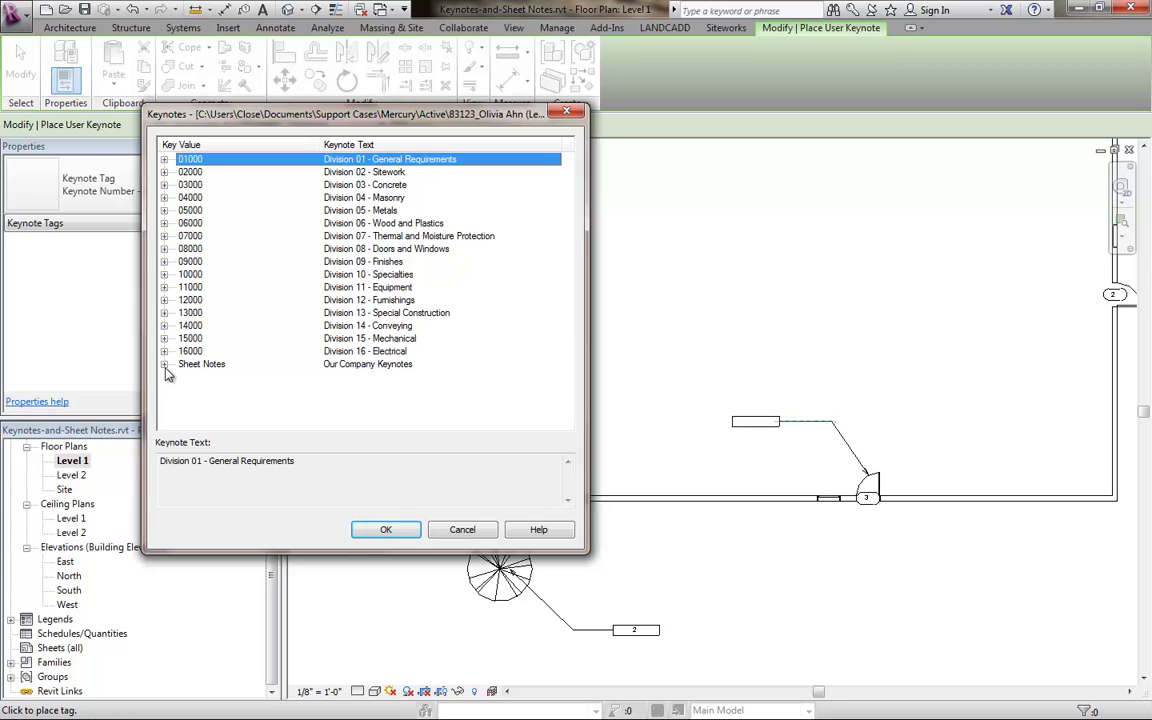
pyautogui.click(164, 365)
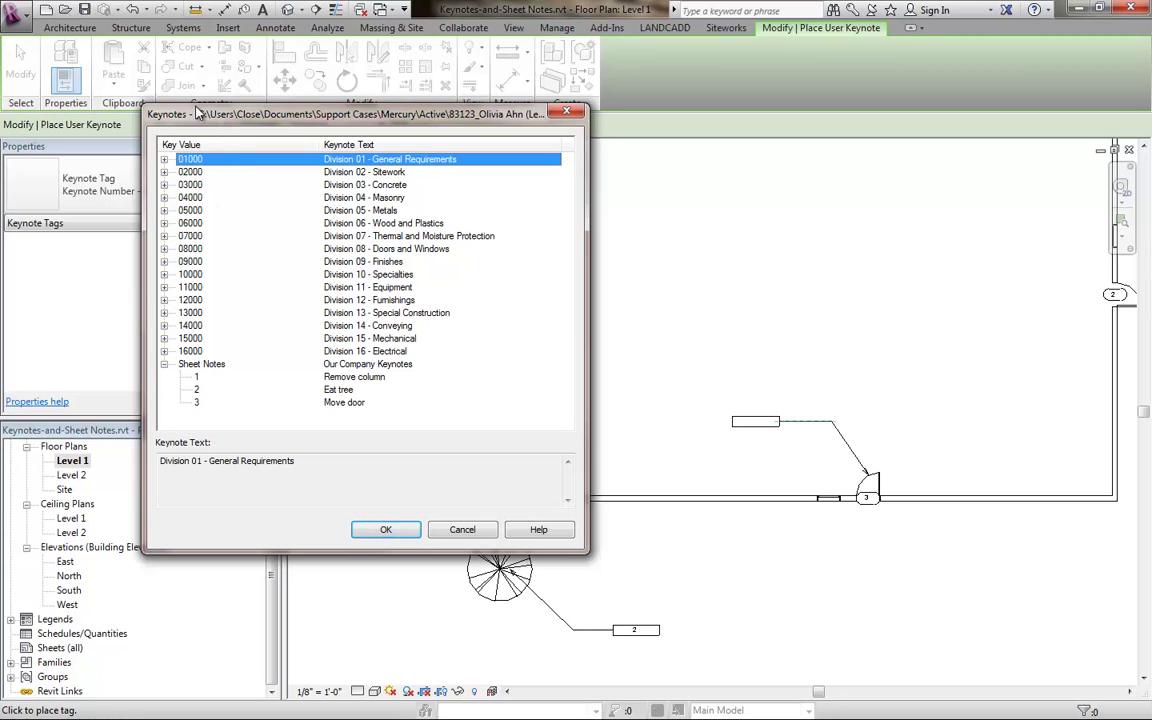
pyautogui.click(230, 402)
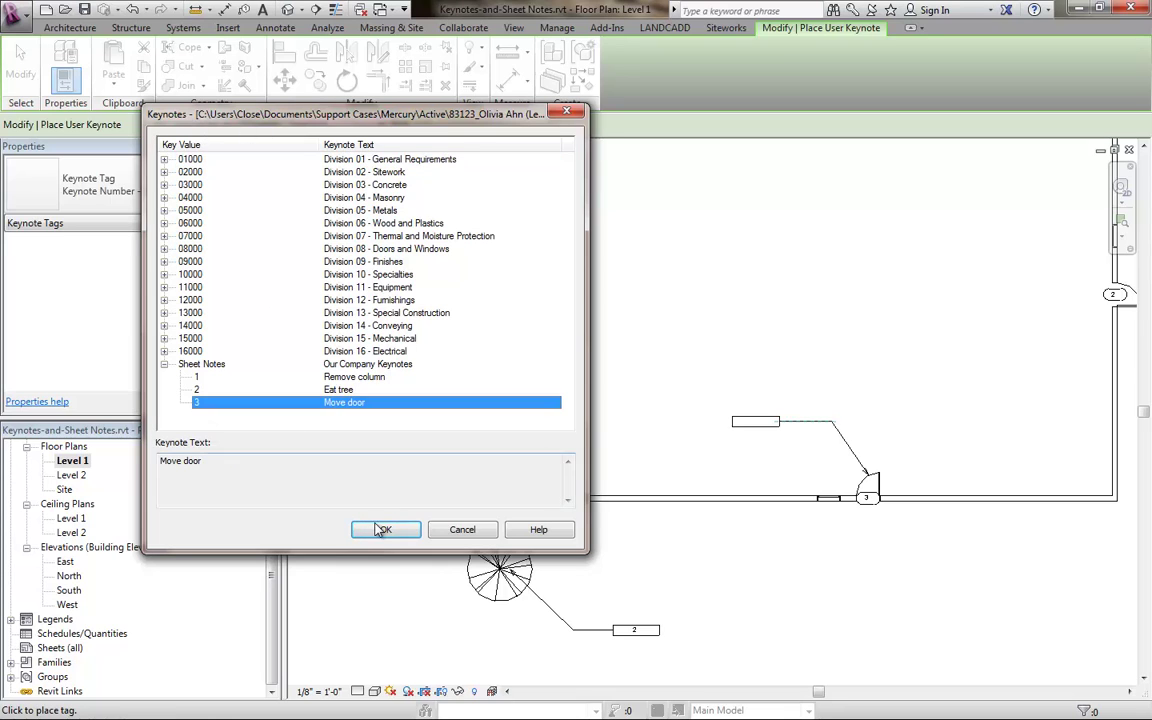
pyautogui.click(380, 531)
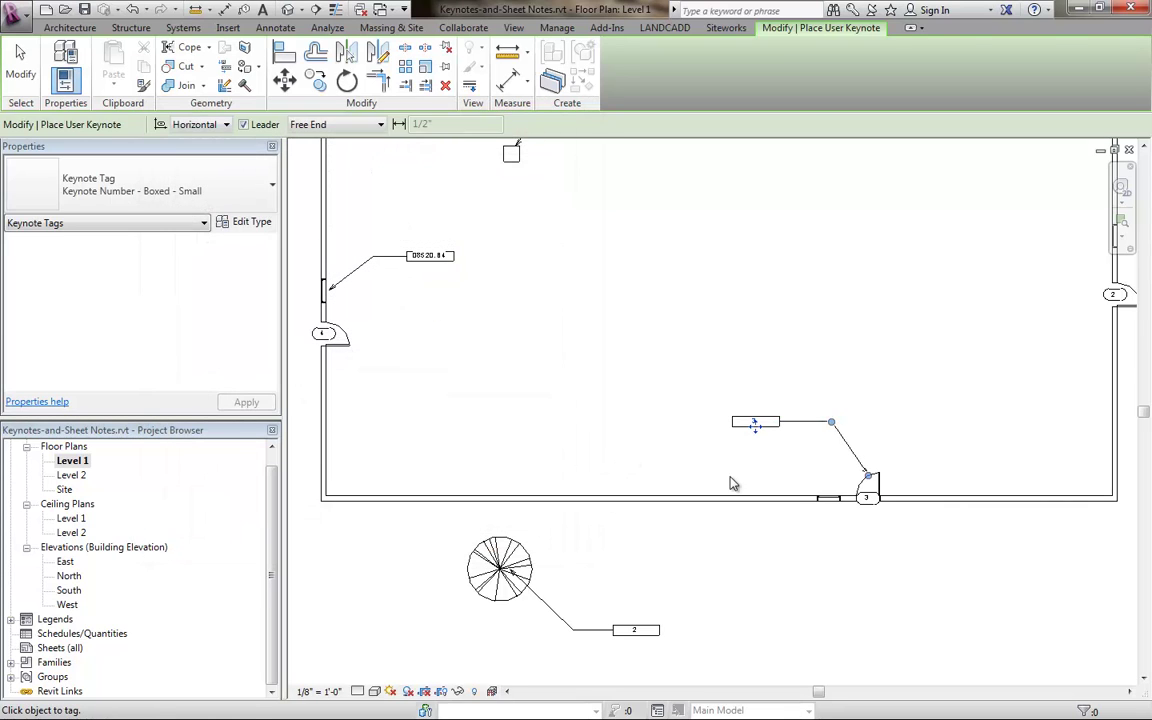
# Step: Finish tagging, zoom out, and open the Keynotes legend under Legends in the Project Browser
pyautogui.press('Escape')
pyautogui.press('Escape')
pyautogui.scroll(-2, 742, 456)
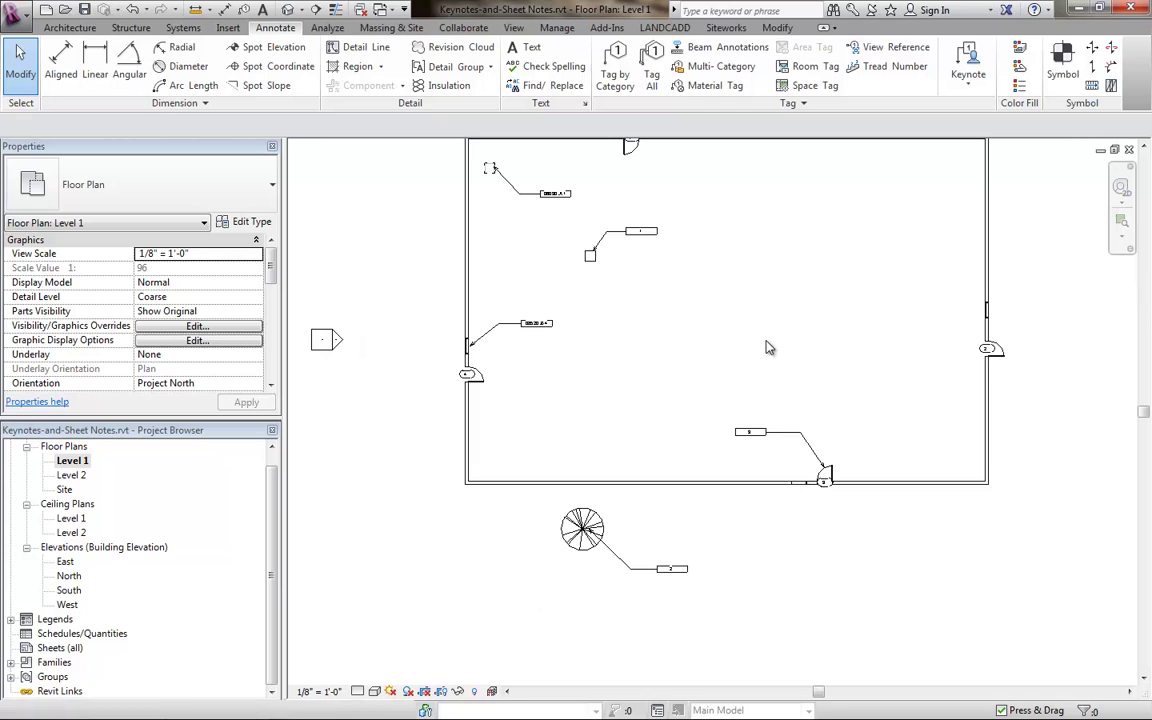
pyautogui.moveTo(769, 347); pyautogui.dragTo(753, 369, button='middle')
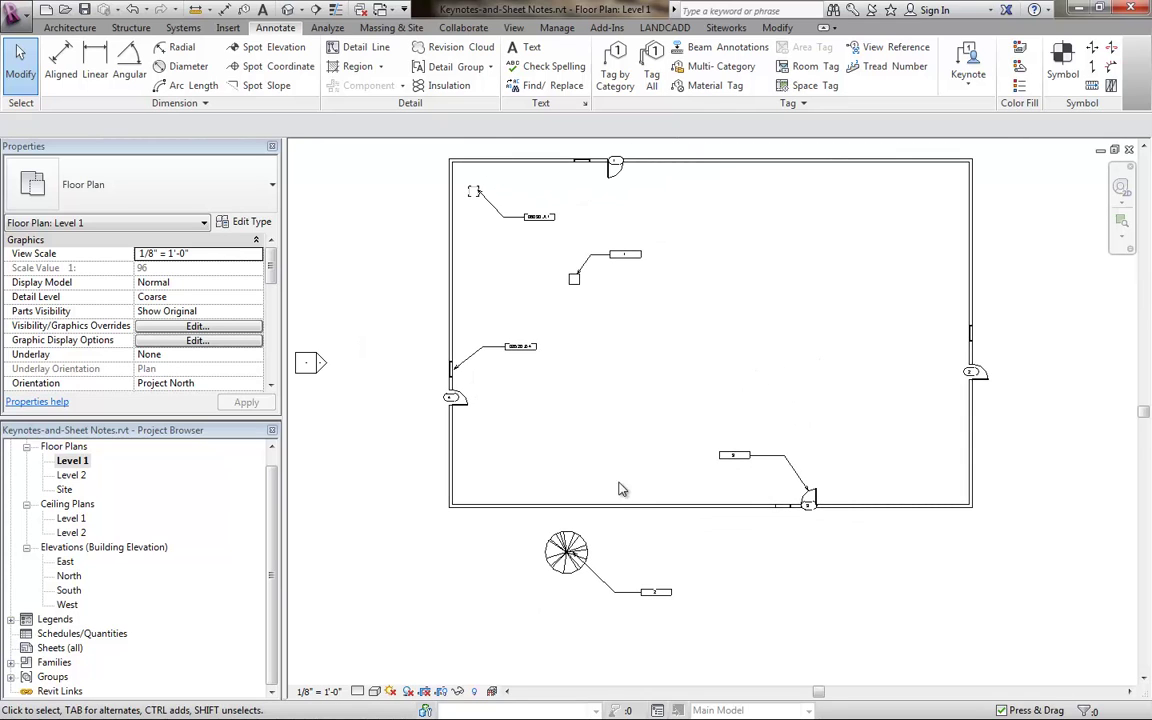
pyautogui.scroll(1, 277, 513)
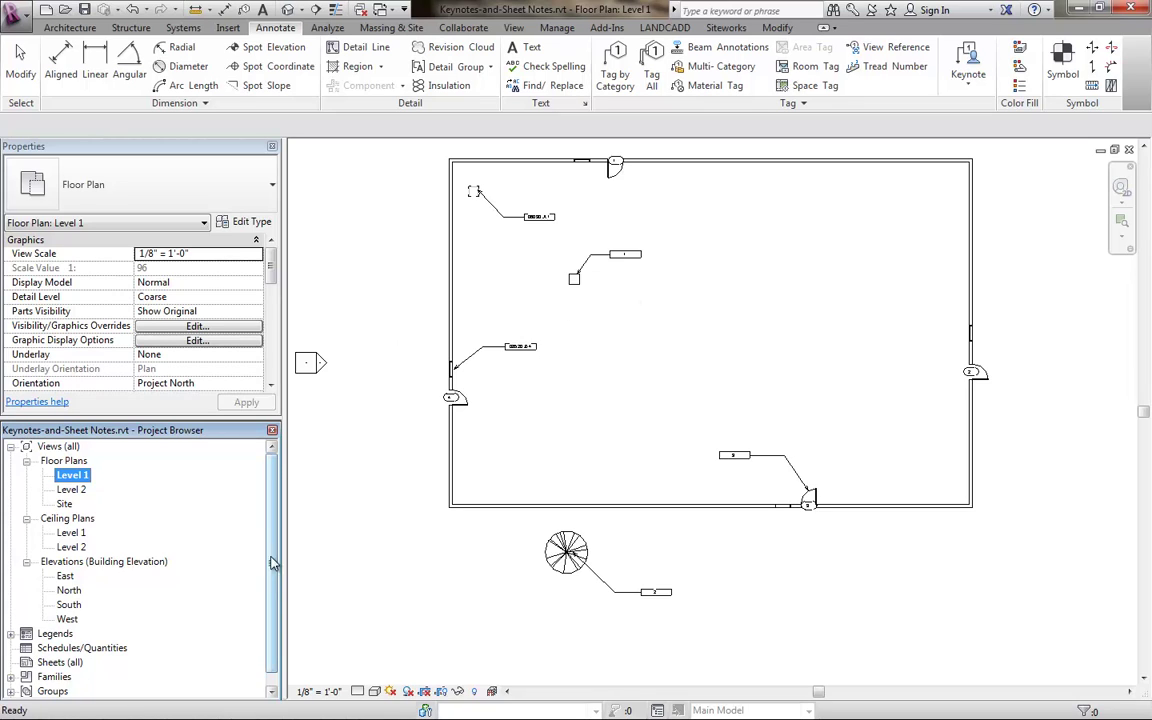
pyautogui.scroll(-1, 258, 606)
pyautogui.click(50, 619)
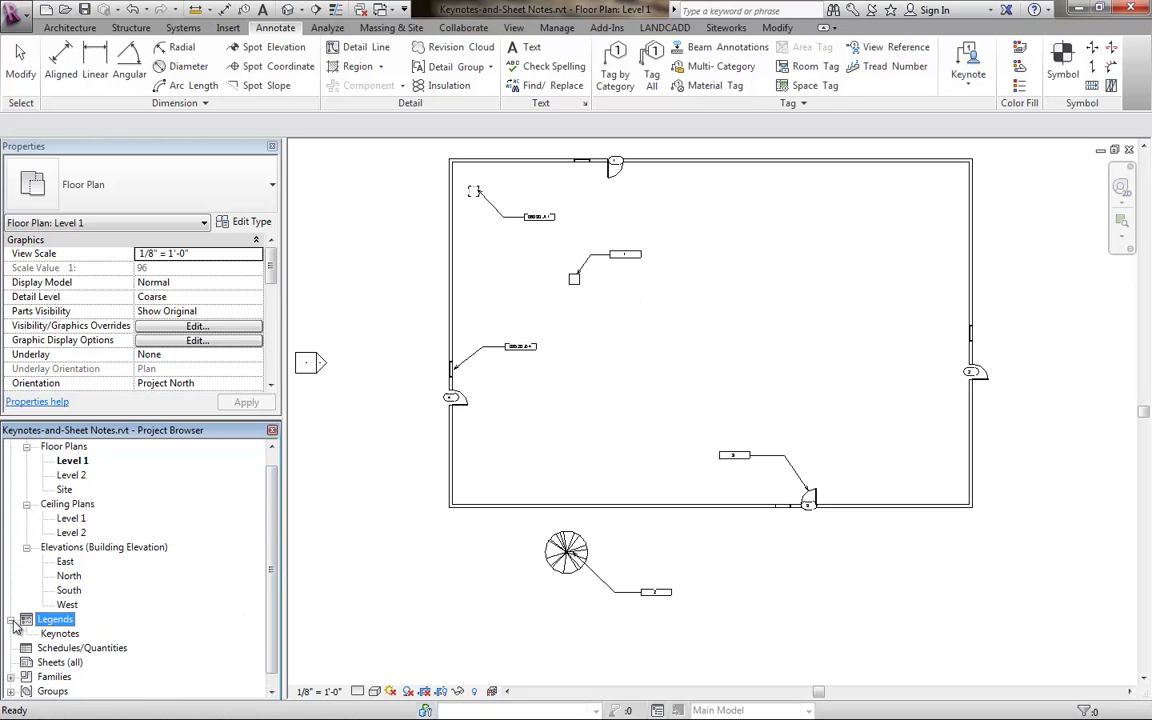
pyautogui.click(11, 620)
pyautogui.click(59, 634)
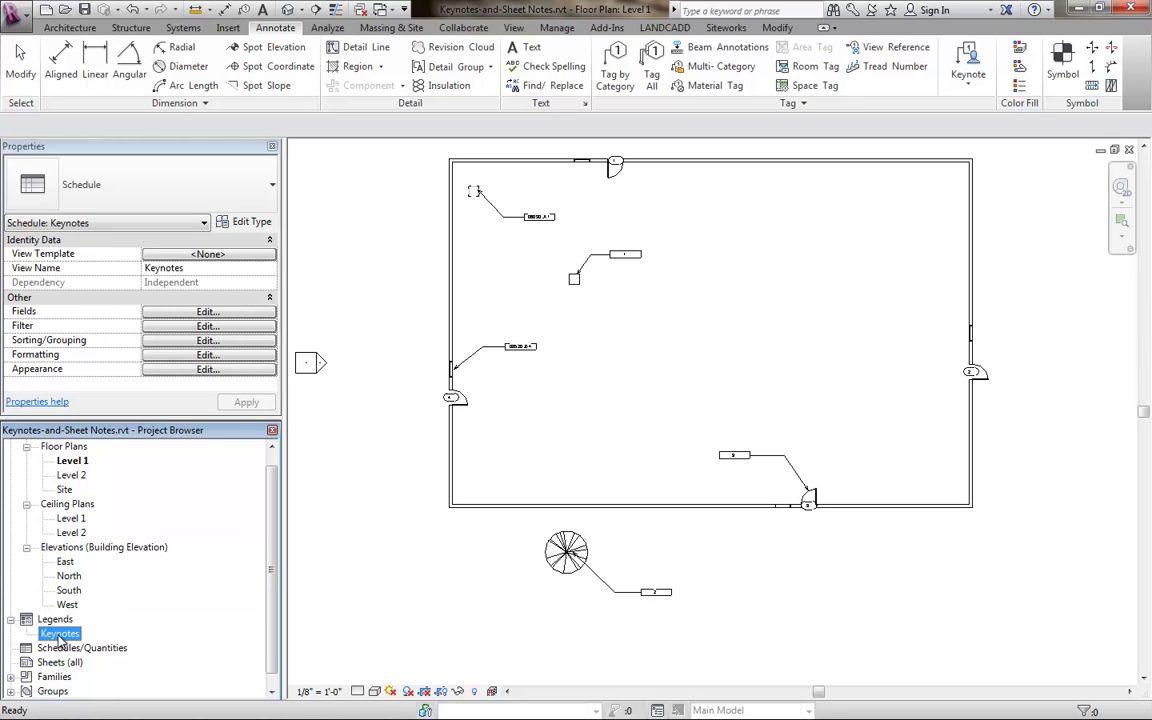
pyautogui.doubleClick(59, 634)
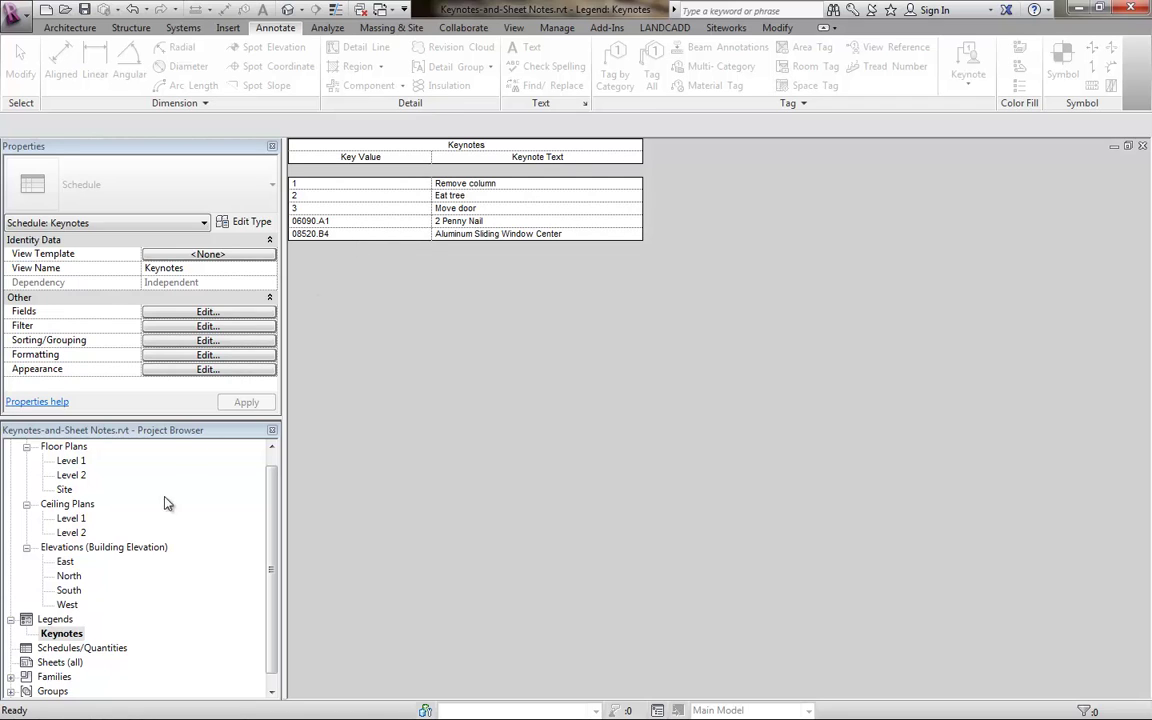
# Step: Duplicate the Keynotes legend
pyautogui.click(78, 635)
pyautogui.rightClick(78, 635)
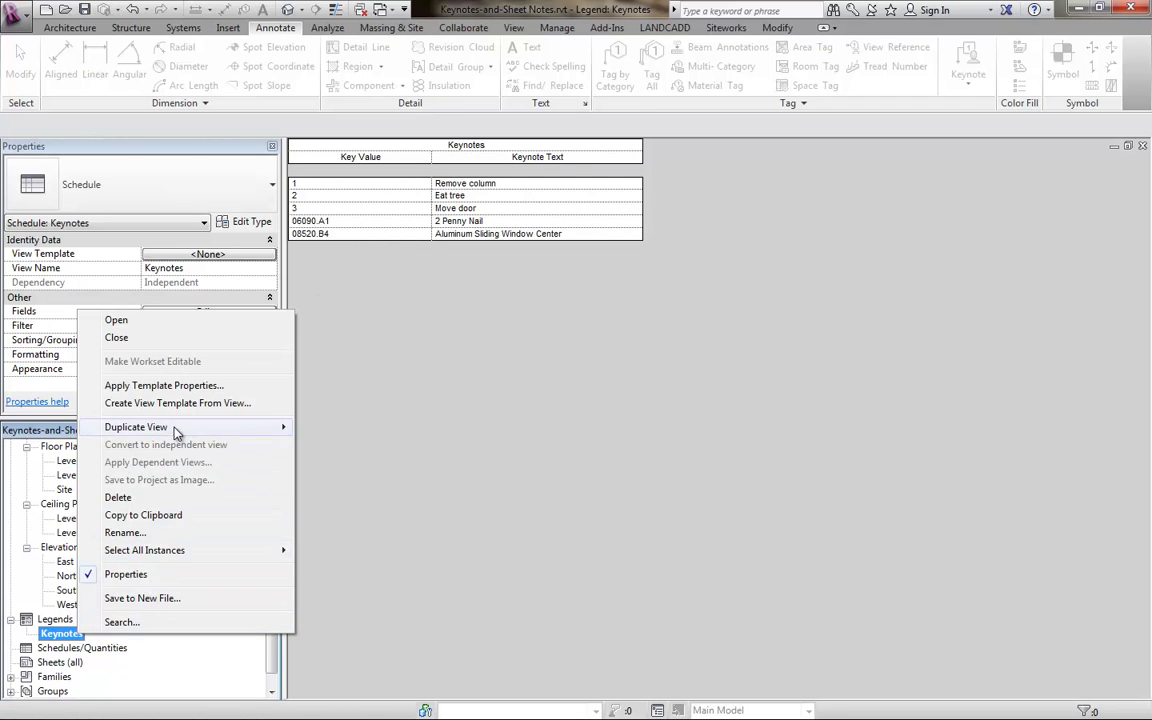
pyautogui.moveTo(200, 496)
pyautogui.click(336, 427)
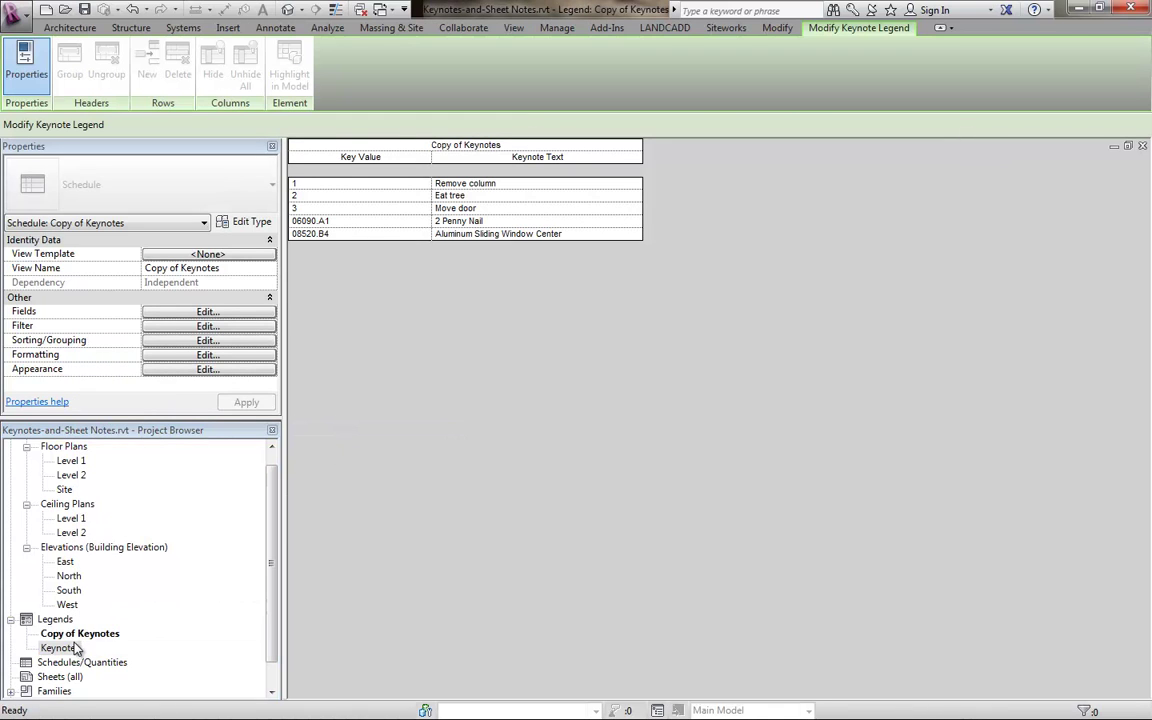
# Step: Rename the copied legend to Sheet Notes
pyautogui.click(75, 634)
pyautogui.rightClick(75, 634)
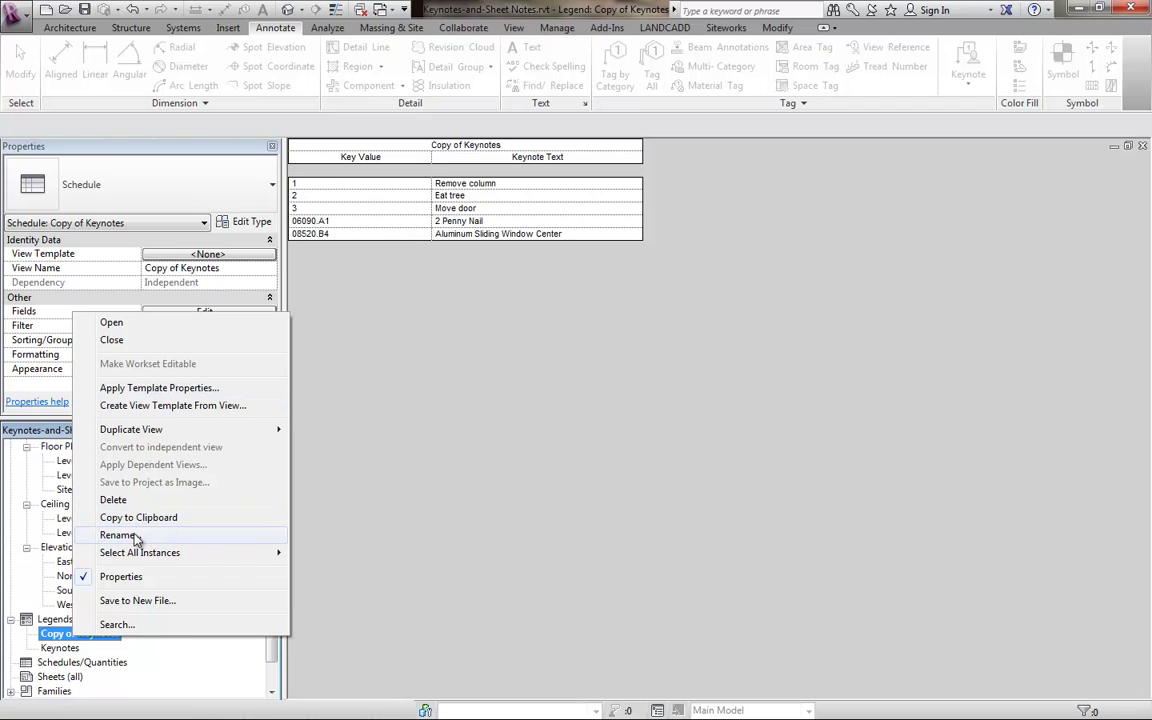
pyautogui.click(121, 535)
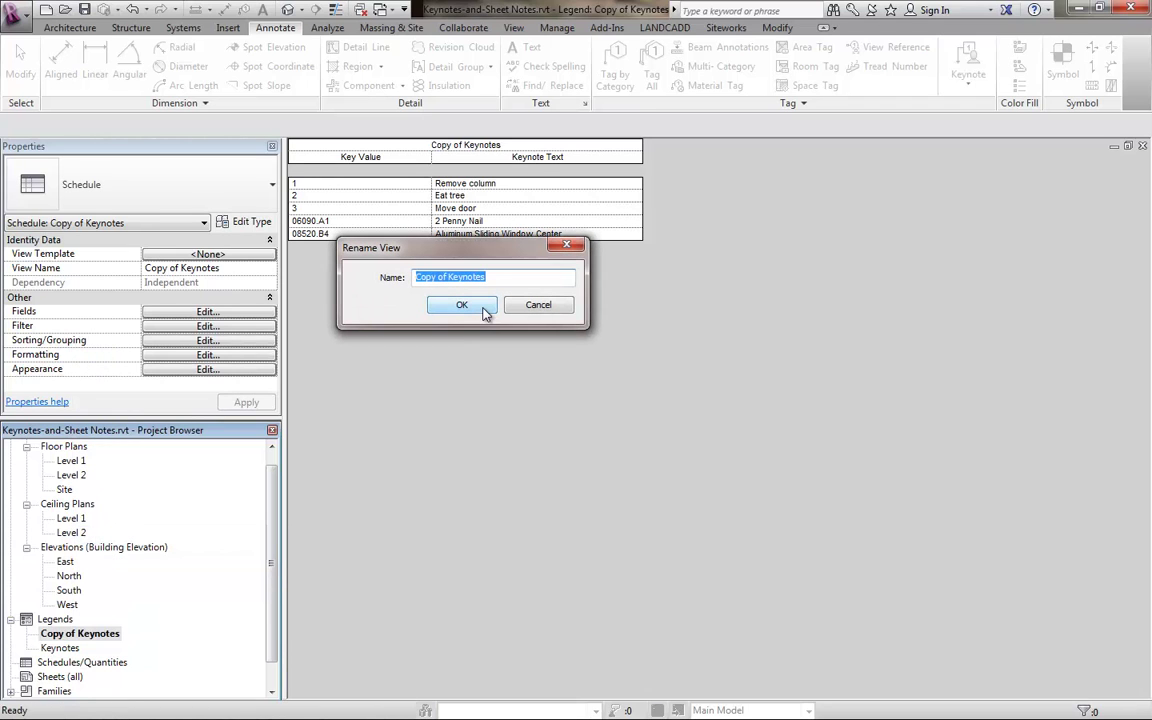
pyautogui.write('Sheet Notes')
pyautogui.click(462, 305)
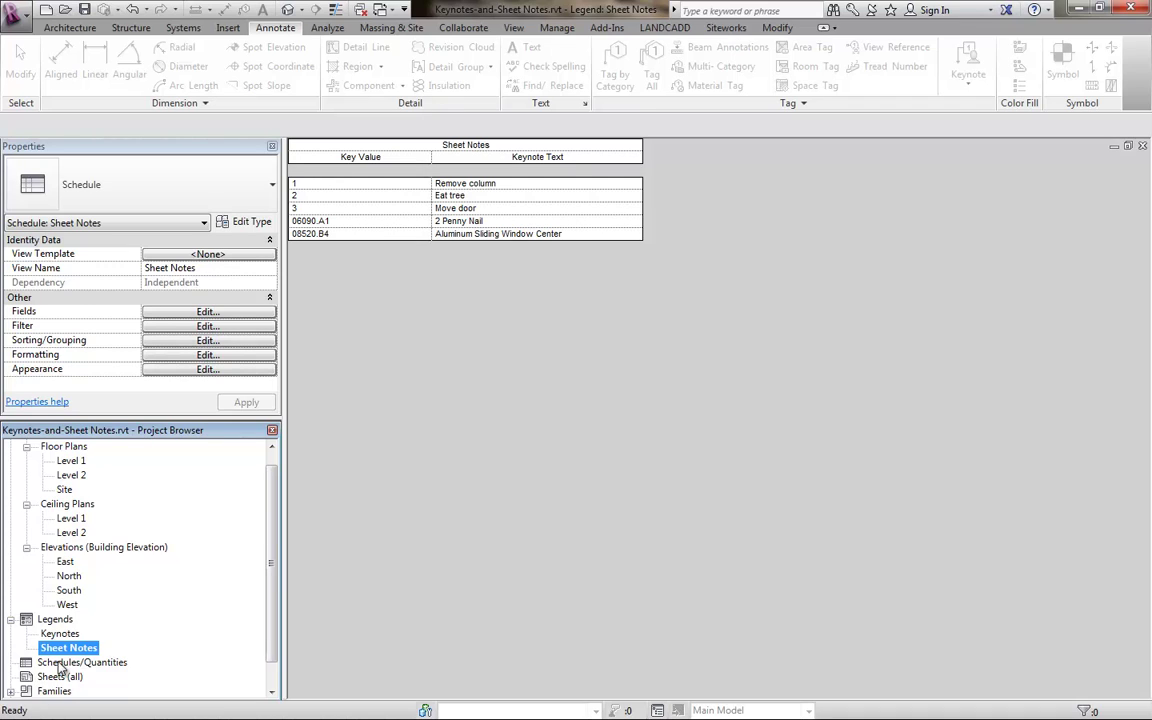
# Step: Filter the Sheet Notes legend by Key Value is less than 01000
pyautogui.click(206, 326)
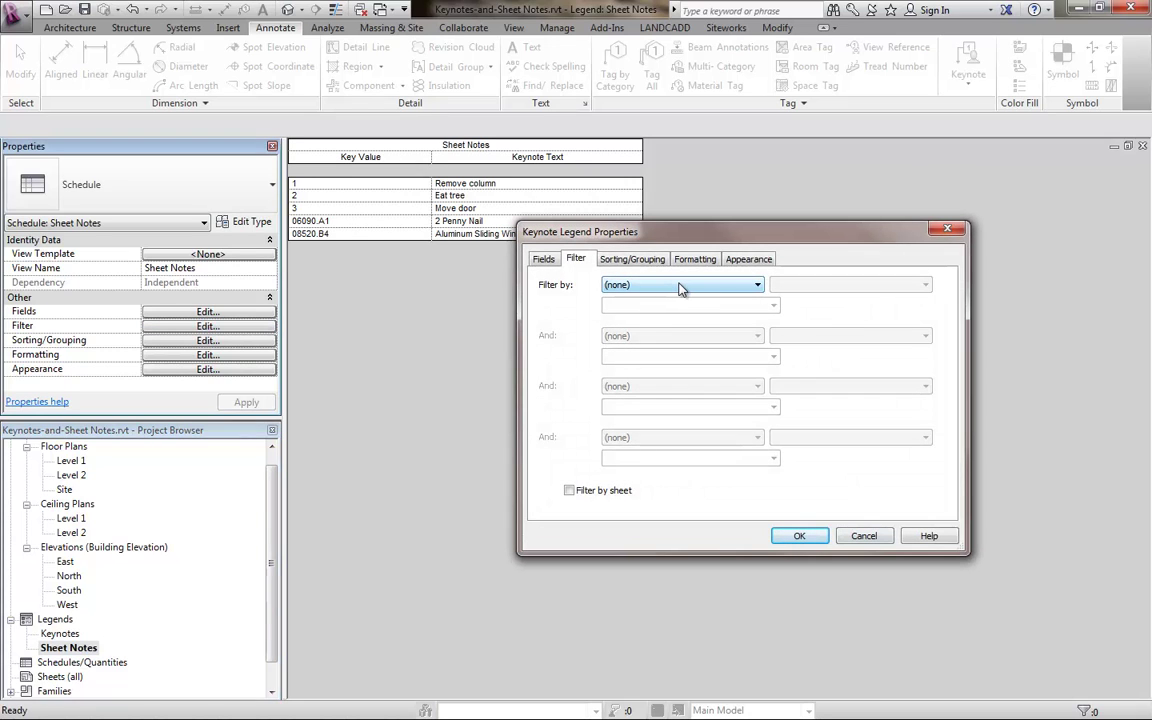
pyautogui.click(679, 287)
pyautogui.click(666, 312)
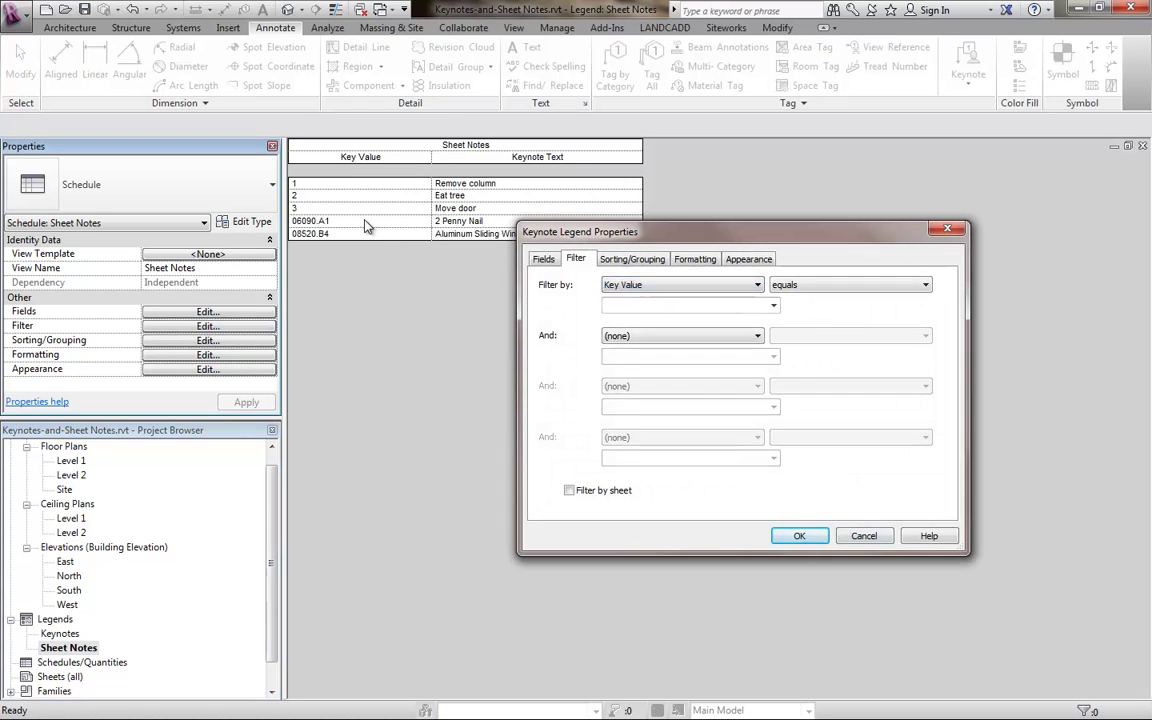
pyautogui.click(850, 287)
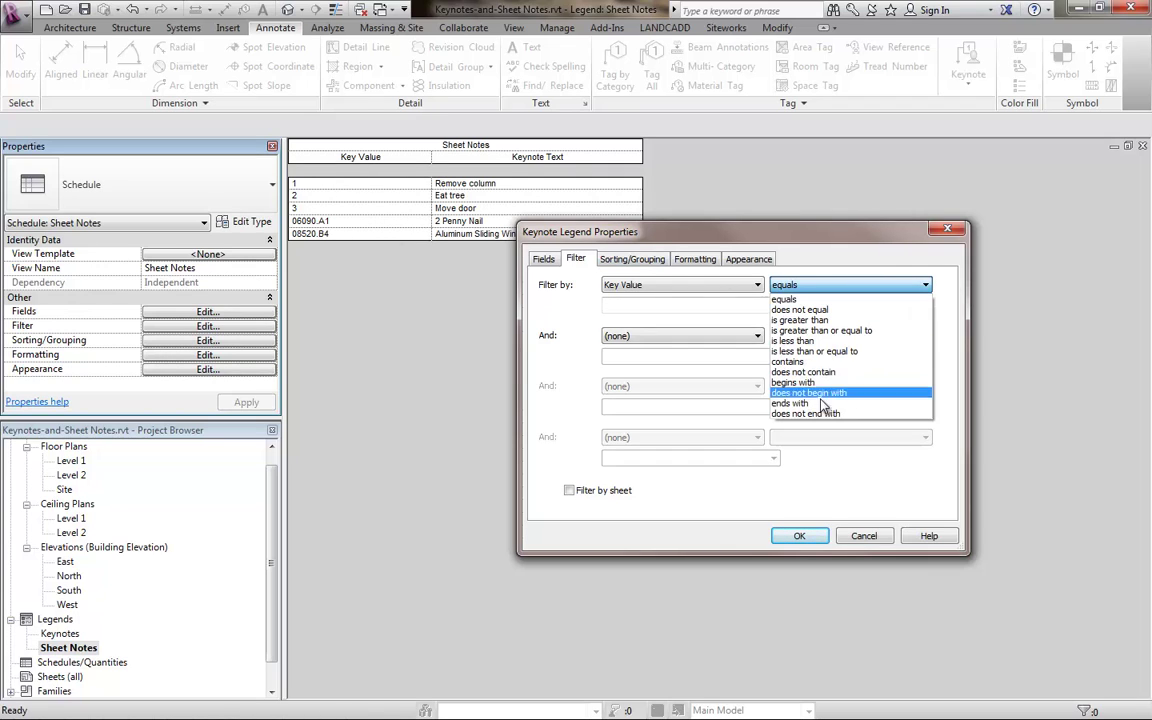
pyautogui.click(820, 341)
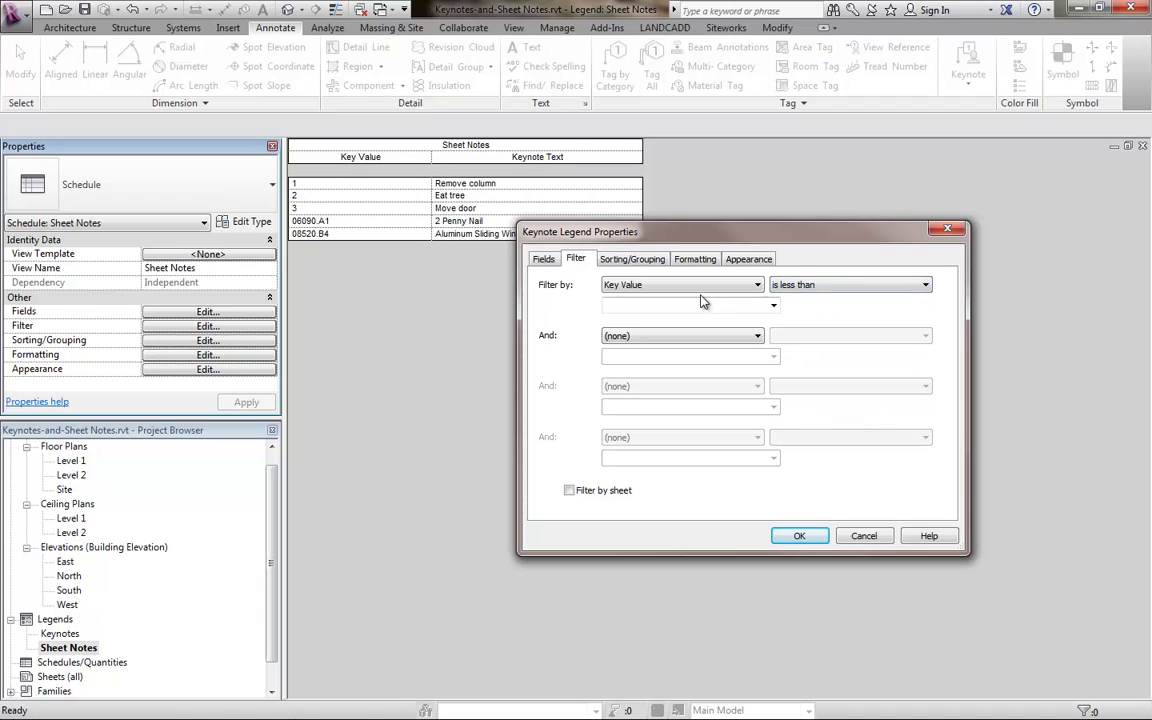
pyautogui.click(773, 307)
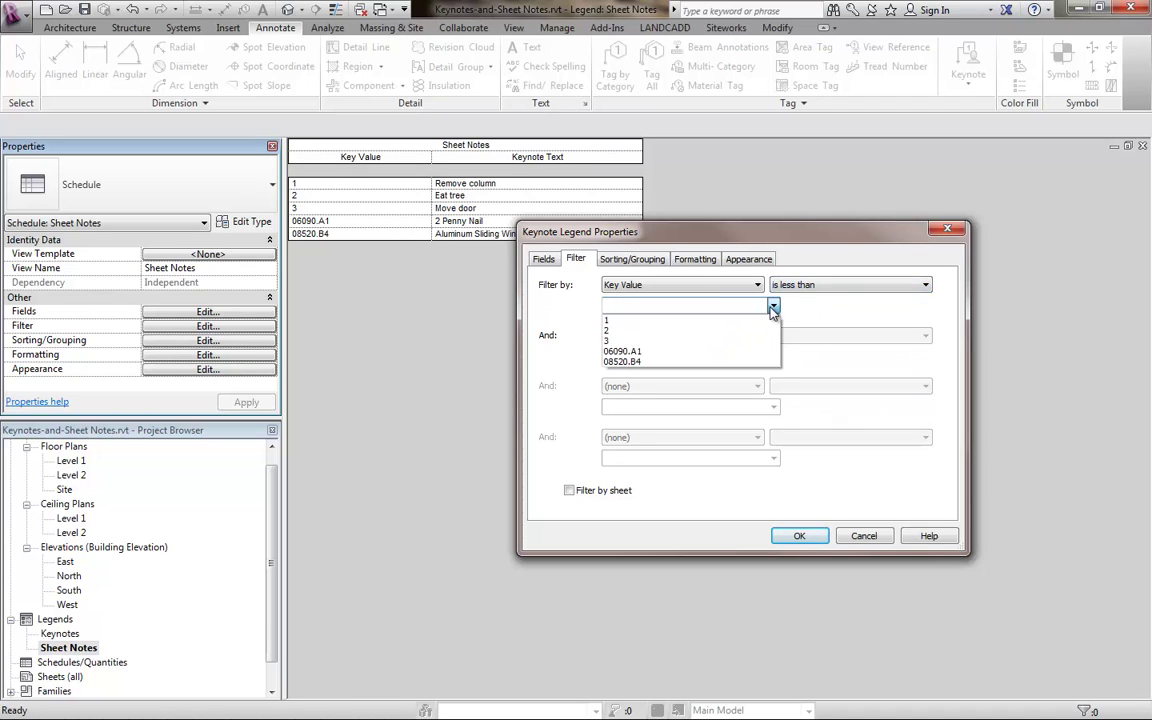
pyautogui.click(730, 304)
pyautogui.write('01000')
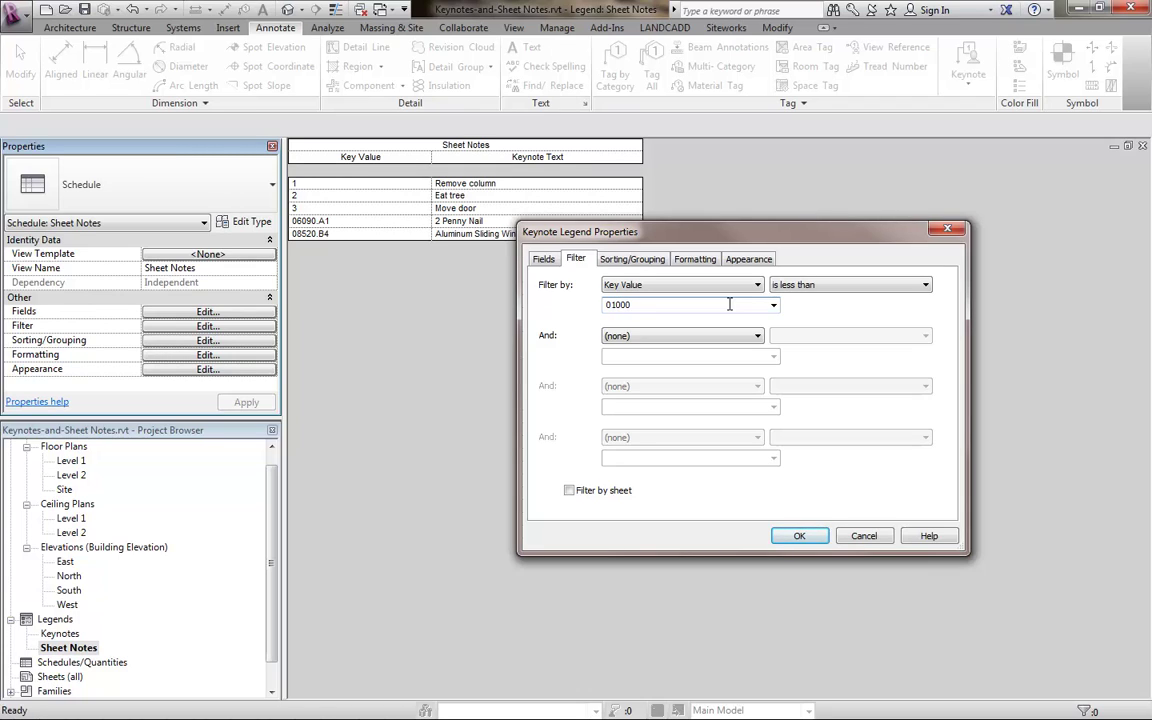
pyautogui.press('Tab')
pyautogui.click(799, 536)
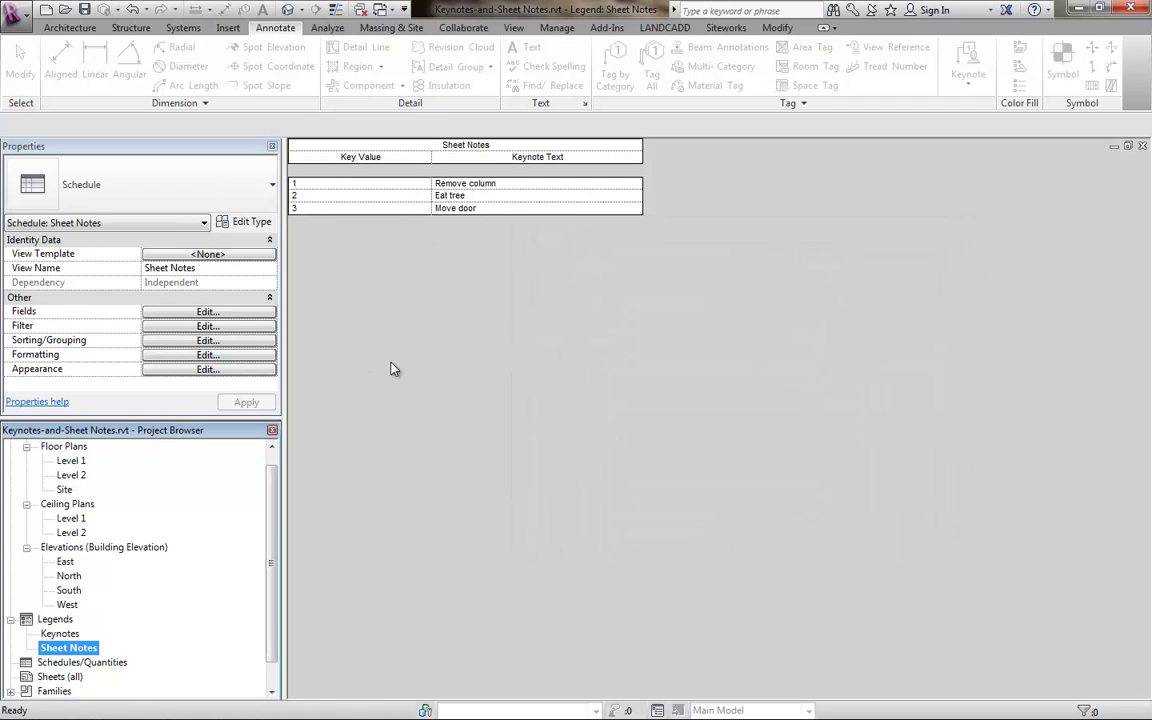
# Step: Open the Keynotes legend and filter it by Key Value is greater than 1000
pyautogui.doubleClick(60, 633)
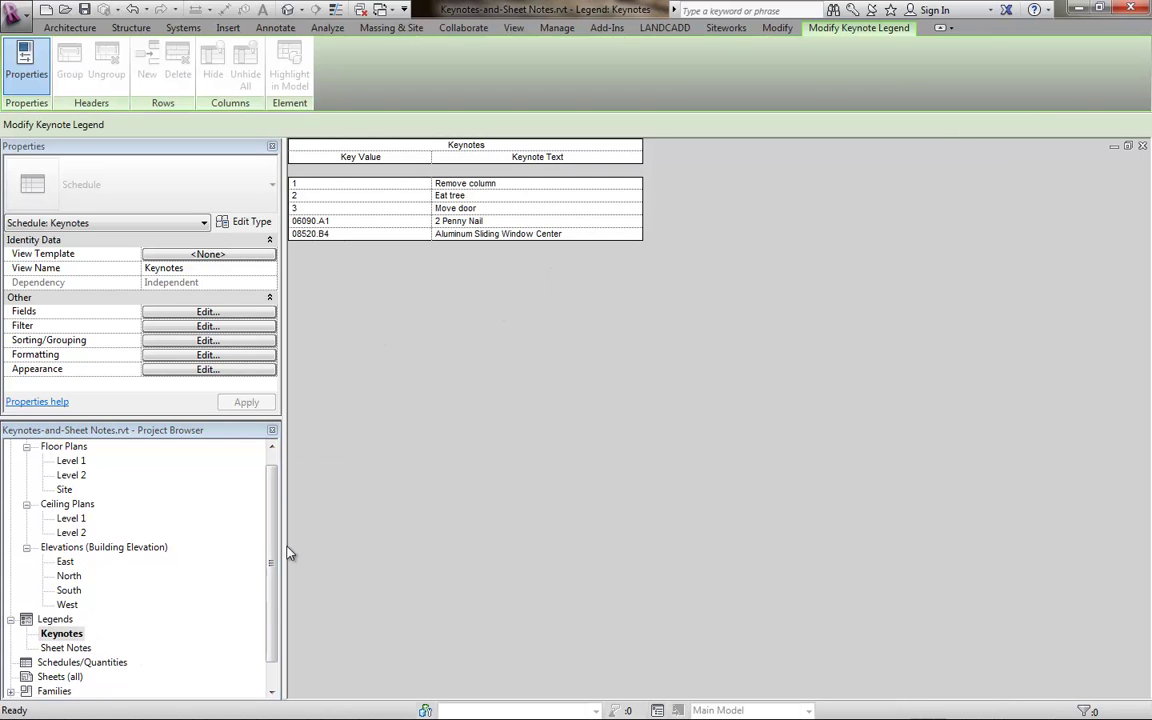
pyautogui.click(207, 326)
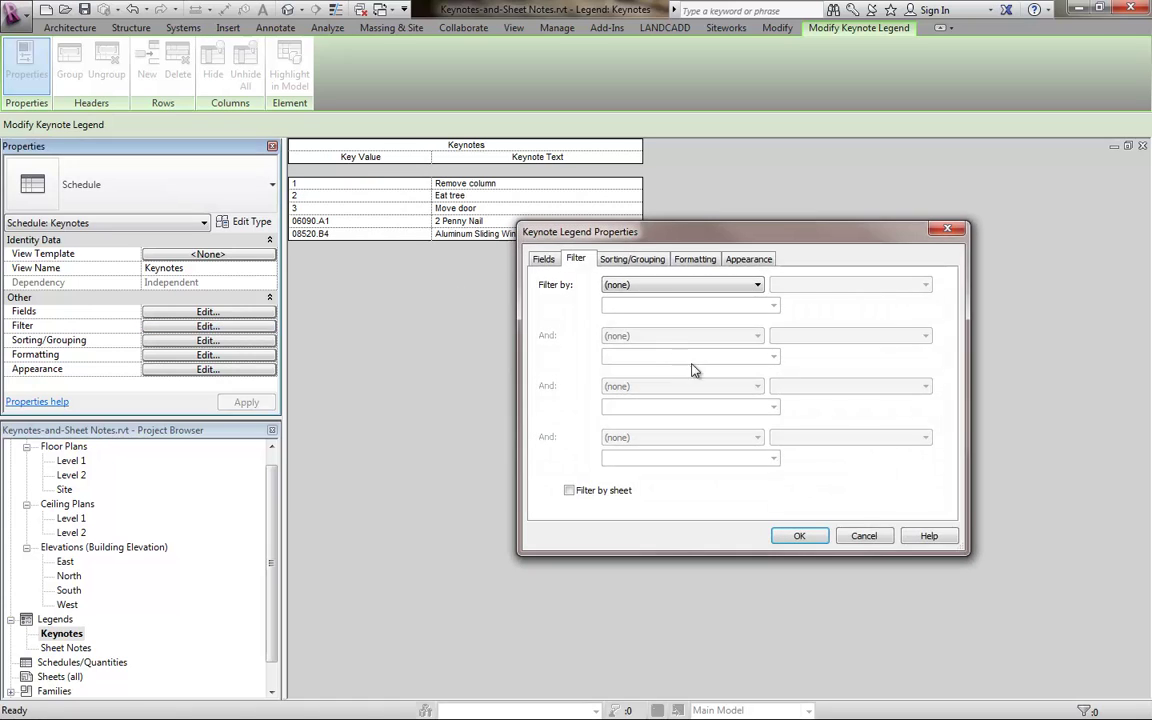
pyautogui.click(674, 285)
pyautogui.click(660, 310)
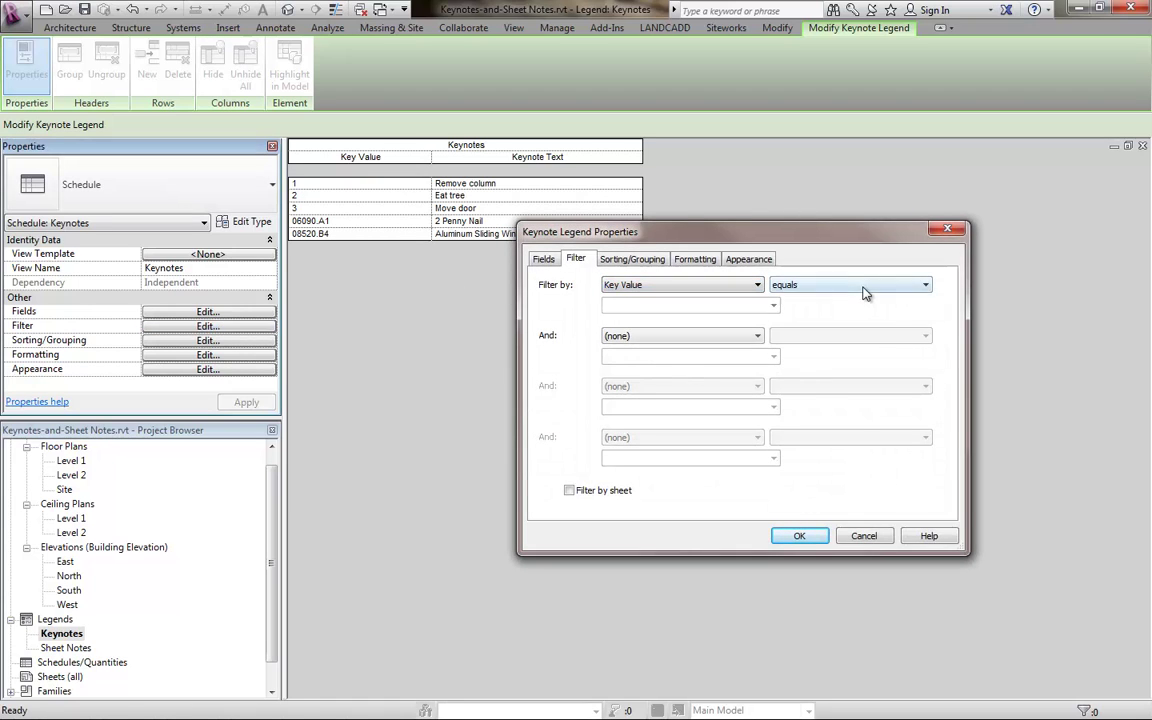
pyautogui.click(792, 286)
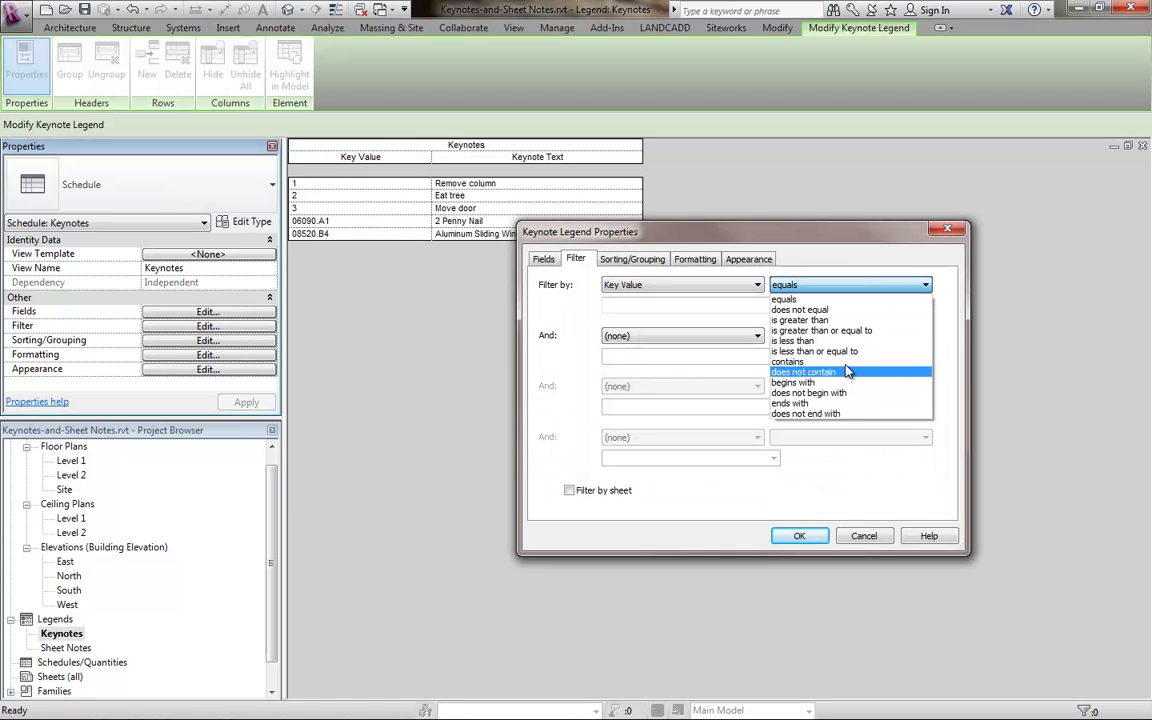
pyautogui.click(798, 320)
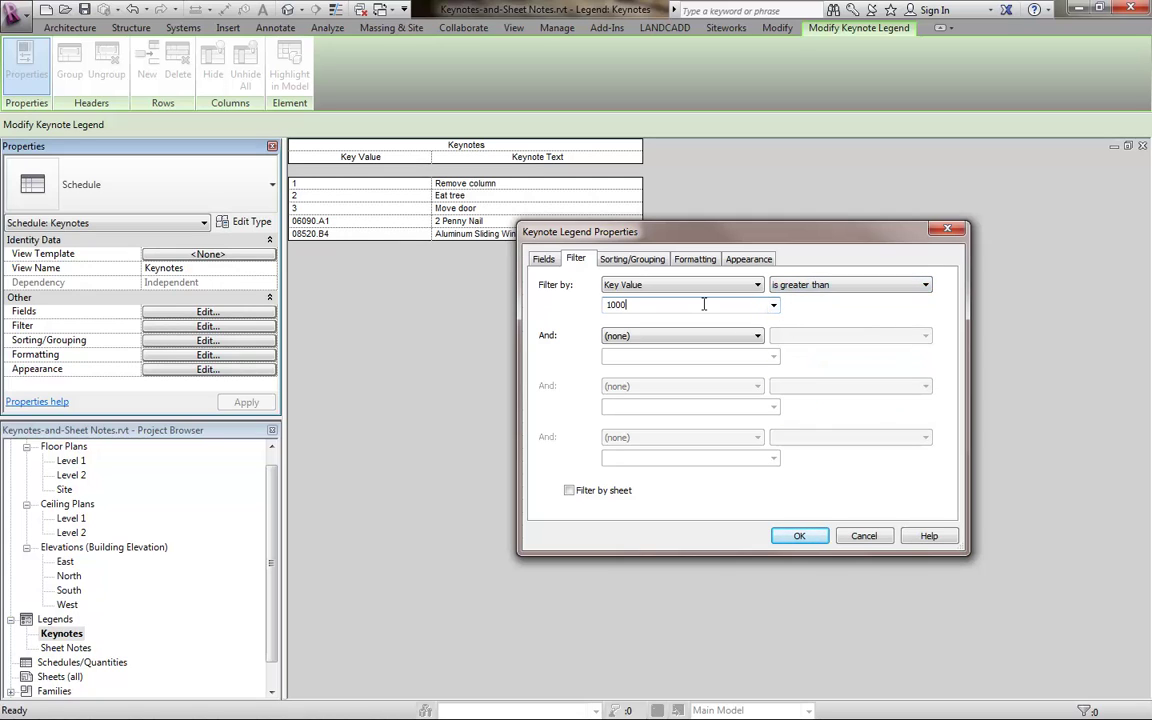
pyautogui.click(799, 536)
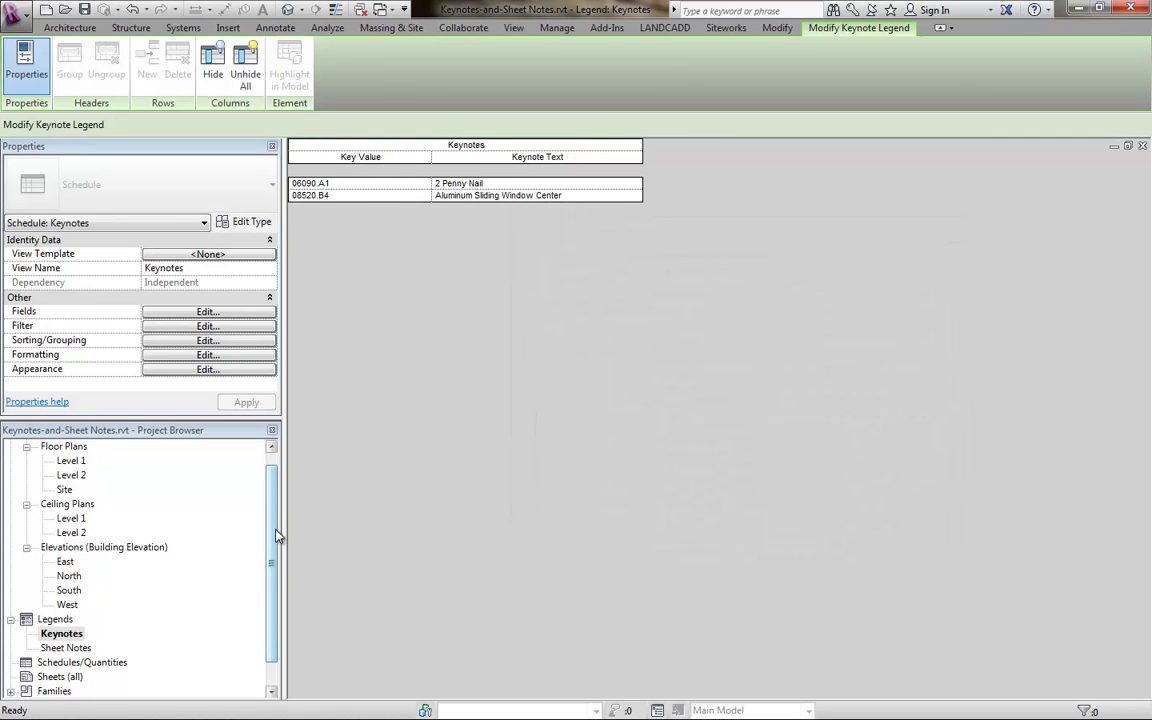
# Step: Create new sheet A101 using the E1 30x42 titleblock
pyautogui.moveTo(276, 536); pyautogui.dragTo(275, 558)
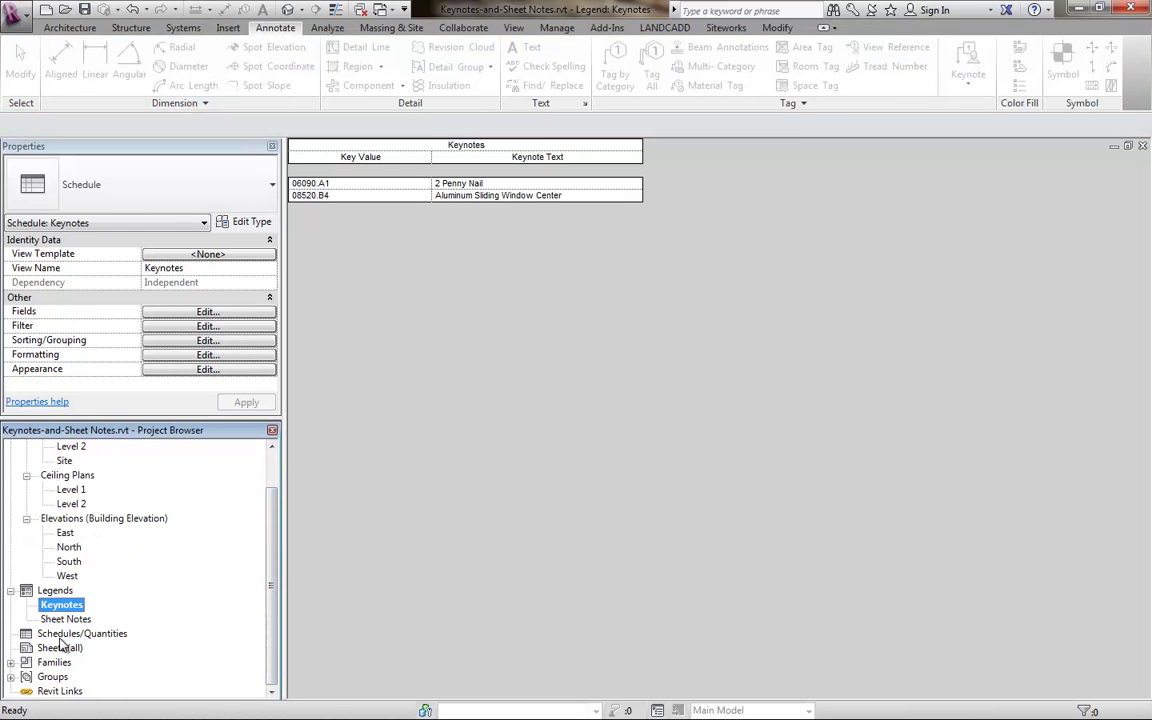
pyautogui.rightClick(74, 648)
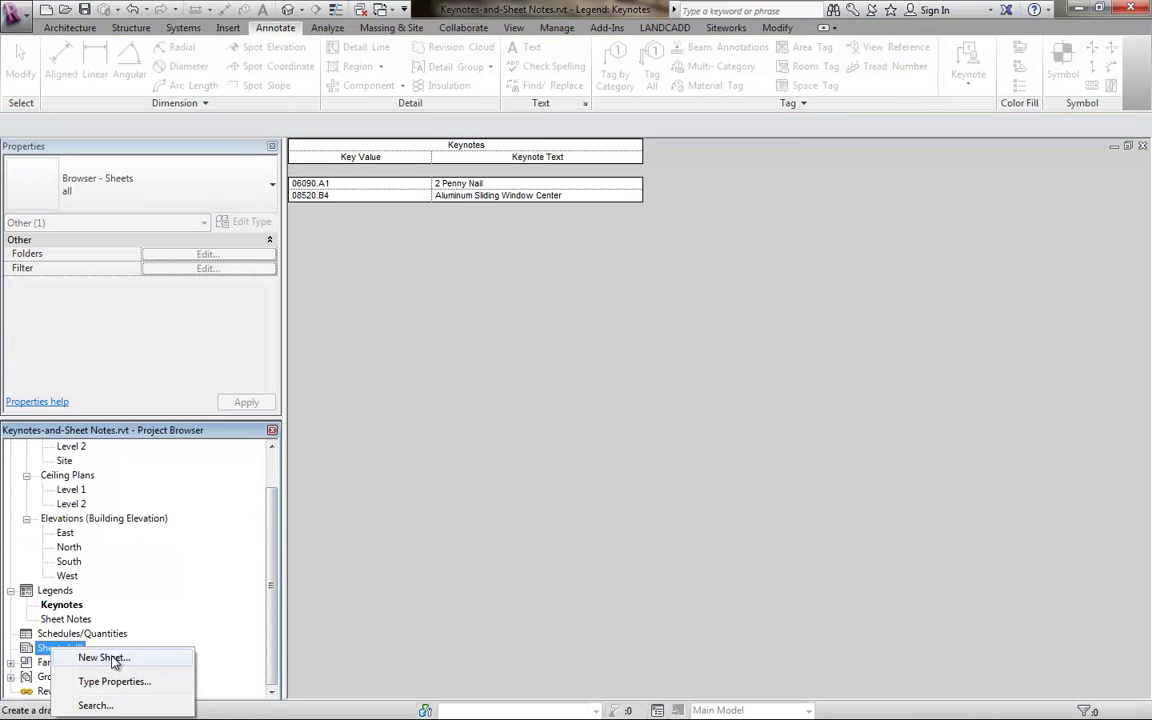
pyautogui.click(104, 657)
pyautogui.click(689, 533)
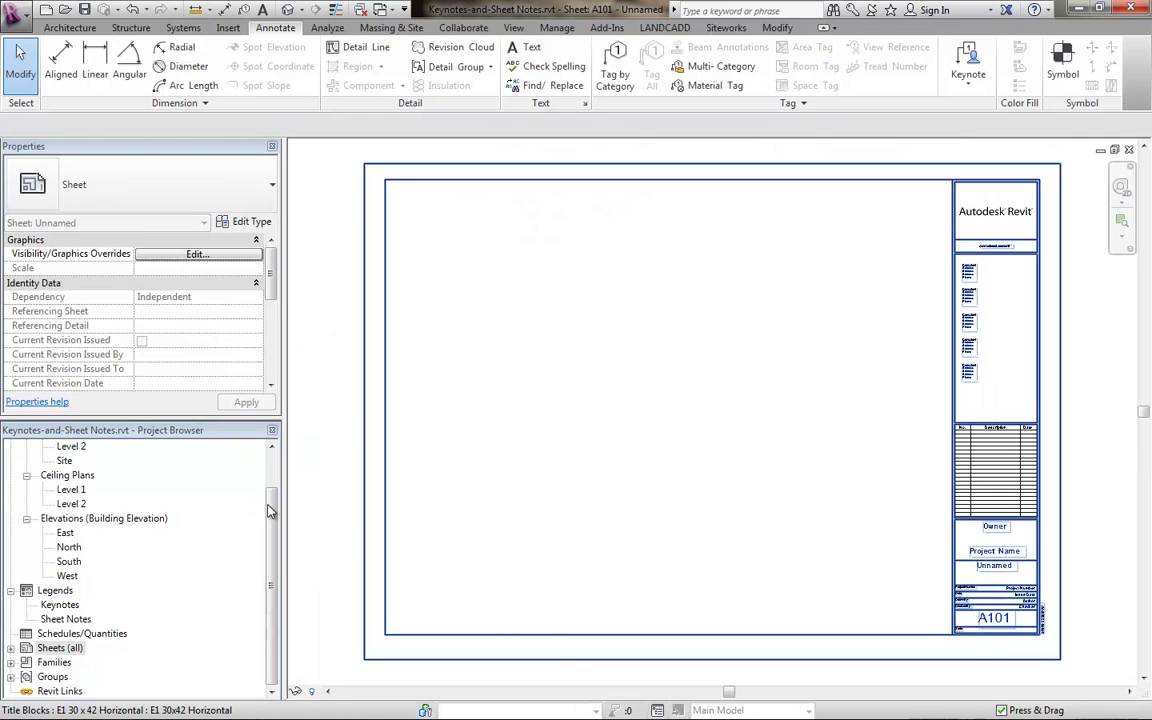
# Step: Place the Level 1 floor plan as a viewport in the middle of the sheet
pyautogui.scroll(2, 150, 500)
pyautogui.click(71, 475)
pyautogui.moveTo(72, 478); pyautogui.dragTo(697, 342)
pyautogui.click(674, 422)
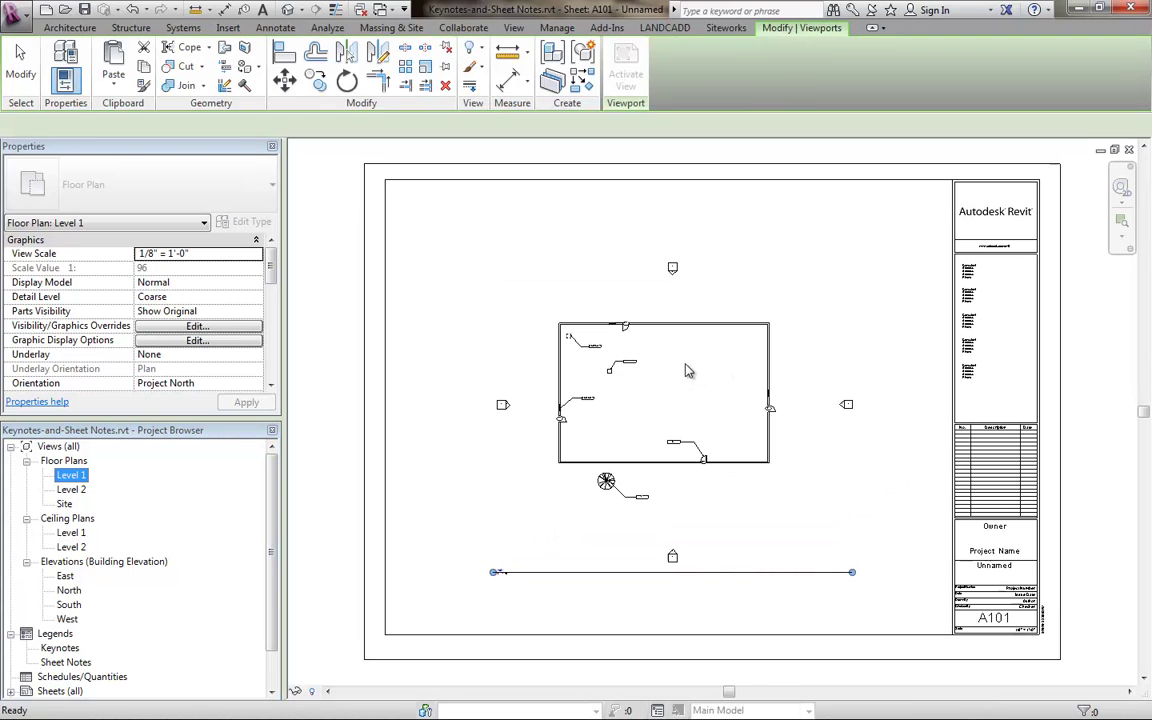
# Step: Place the Keynotes legend at the sheet's top right and widen its columns
pyautogui.click(47, 649)
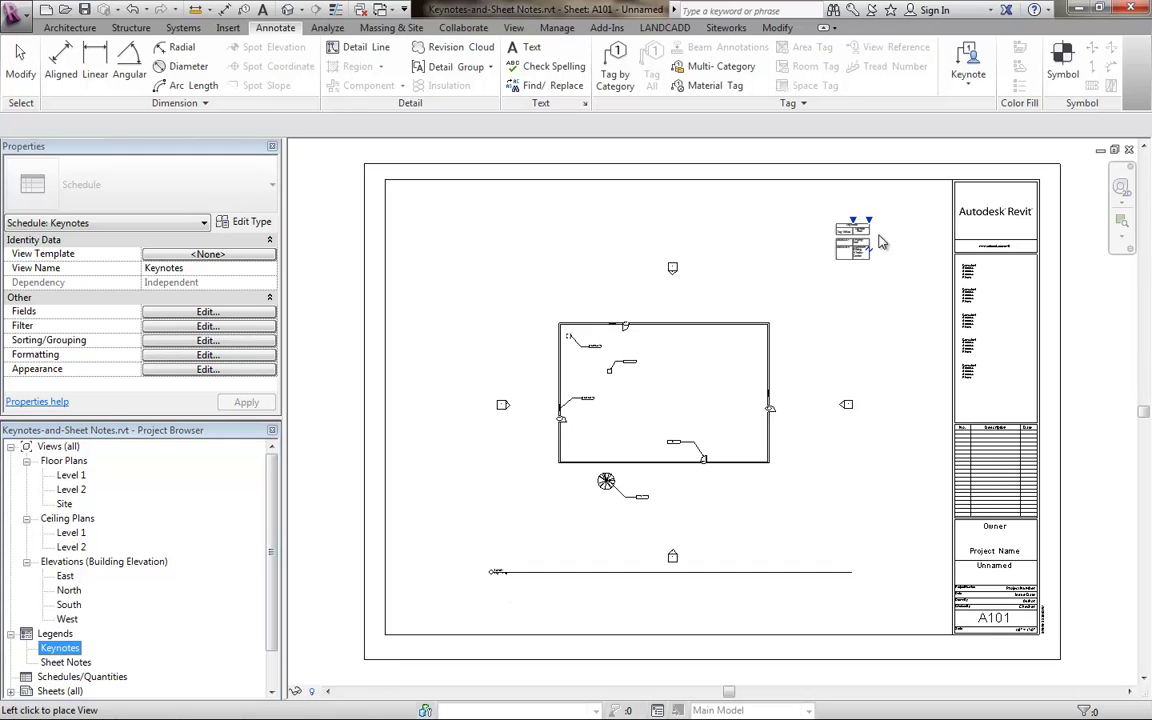
pyautogui.click(886, 198)
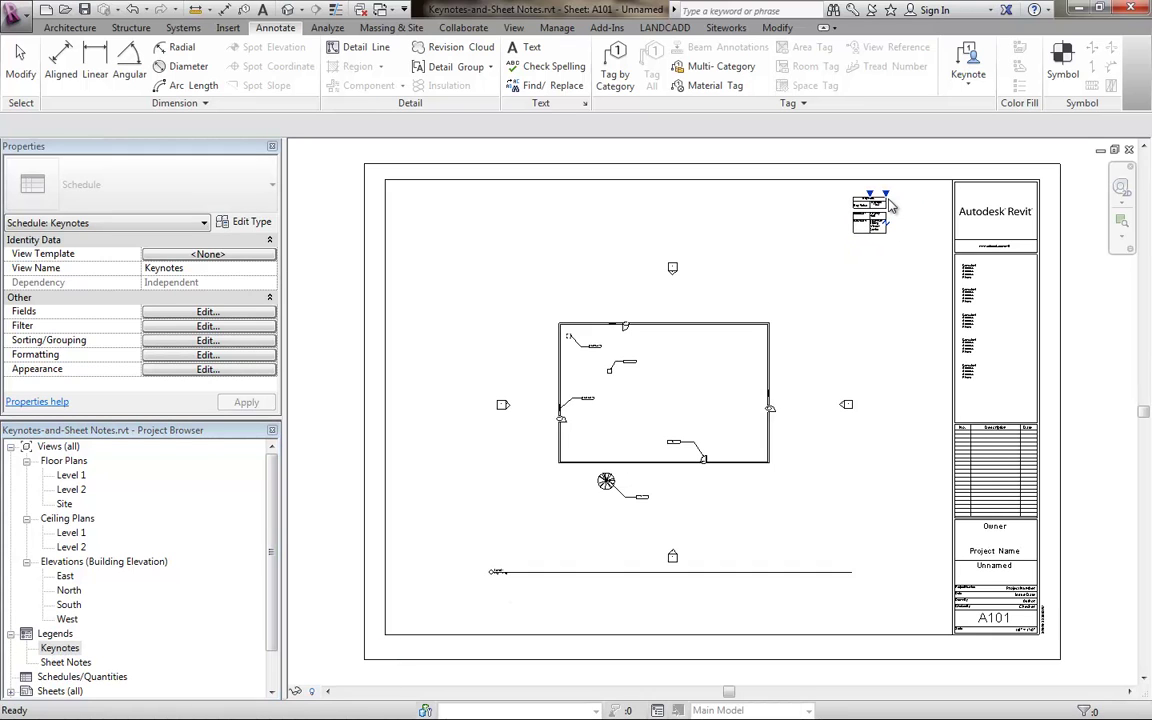
pyautogui.scroll(3, 880, 195)
pyautogui.click(868, 205)
pyautogui.scroll(4, 870, 210)
pyautogui.moveTo(858, 213); pyautogui.dragTo(1054, 212)
pyautogui.click(885, 380)
pyautogui.scroll(-3, 915, 315)
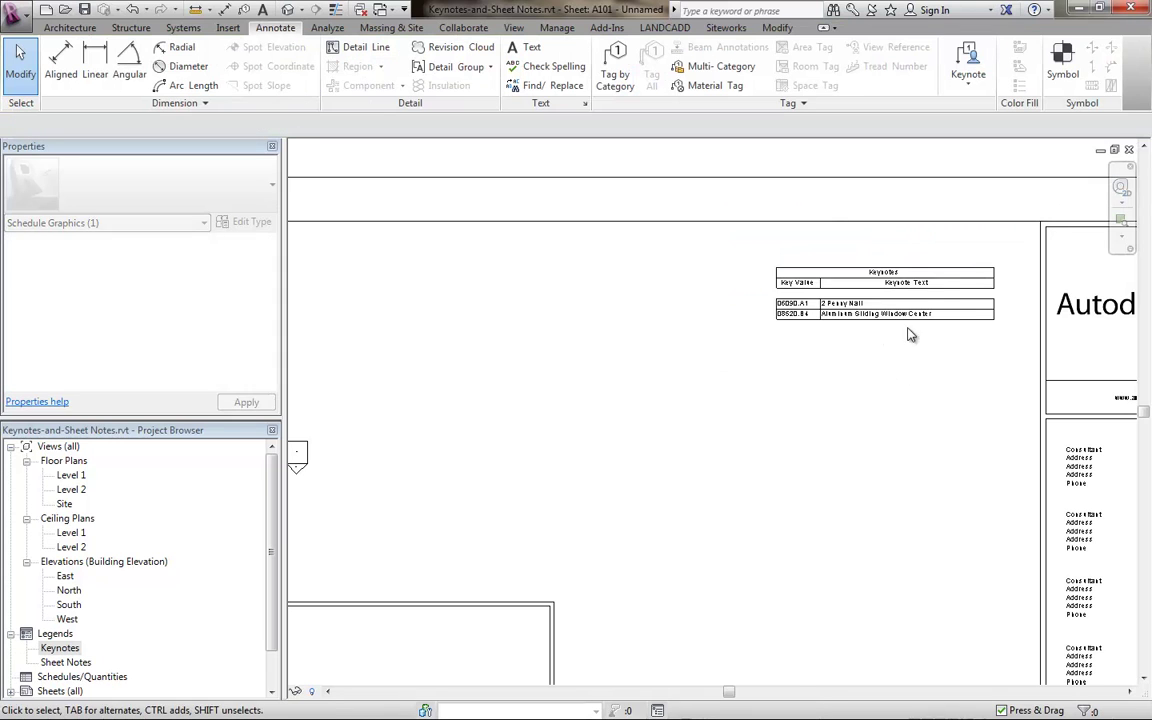
pyautogui.scroll(4, 890, 295)
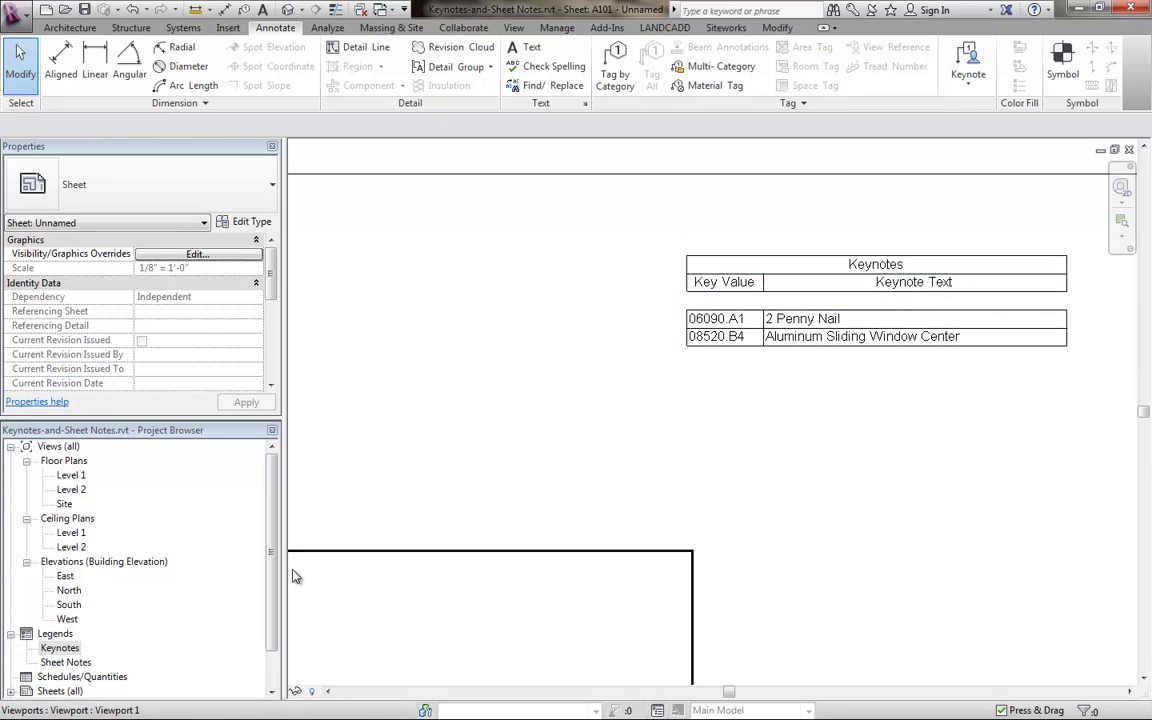
# Step: Place the Sheet Notes legend below the Keynotes legend and widen its columns
pyautogui.moveTo(63, 664); pyautogui.dragTo(920, 558)
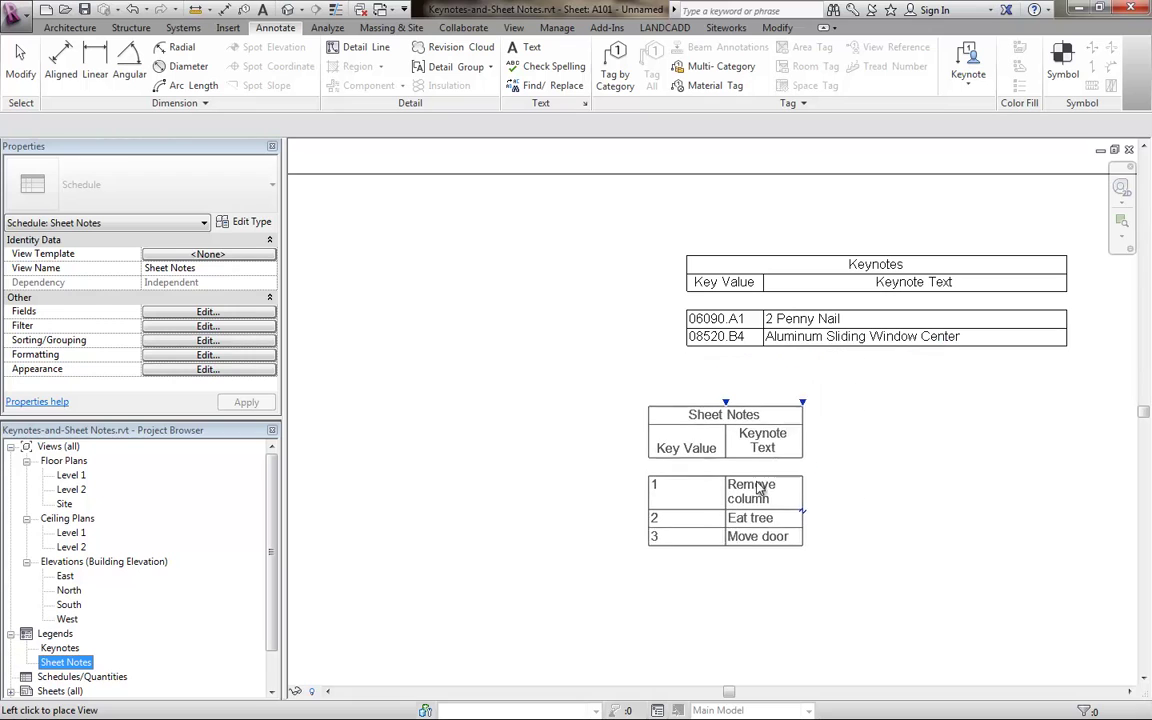
pyautogui.click(744, 510)
pyautogui.moveTo(848, 405); pyautogui.dragTo(1062, 404)
pyautogui.click(926, 607)
pyautogui.scroll(-2, 903, 579)
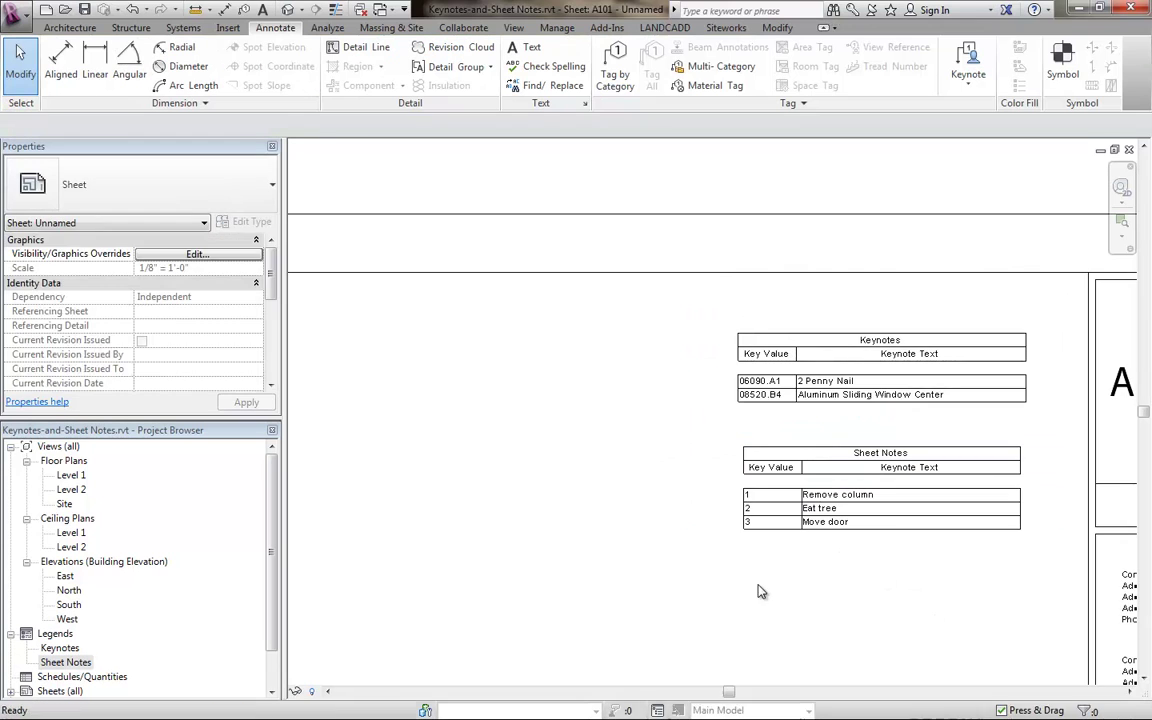
# Step: Zoom to fit the whole sheet with ZF
pyautogui.press('z')
pyautogui.press('f')
pyautogui.scroll(2, 656, 410)
pyautogui.scroll(-2, 656, 413)
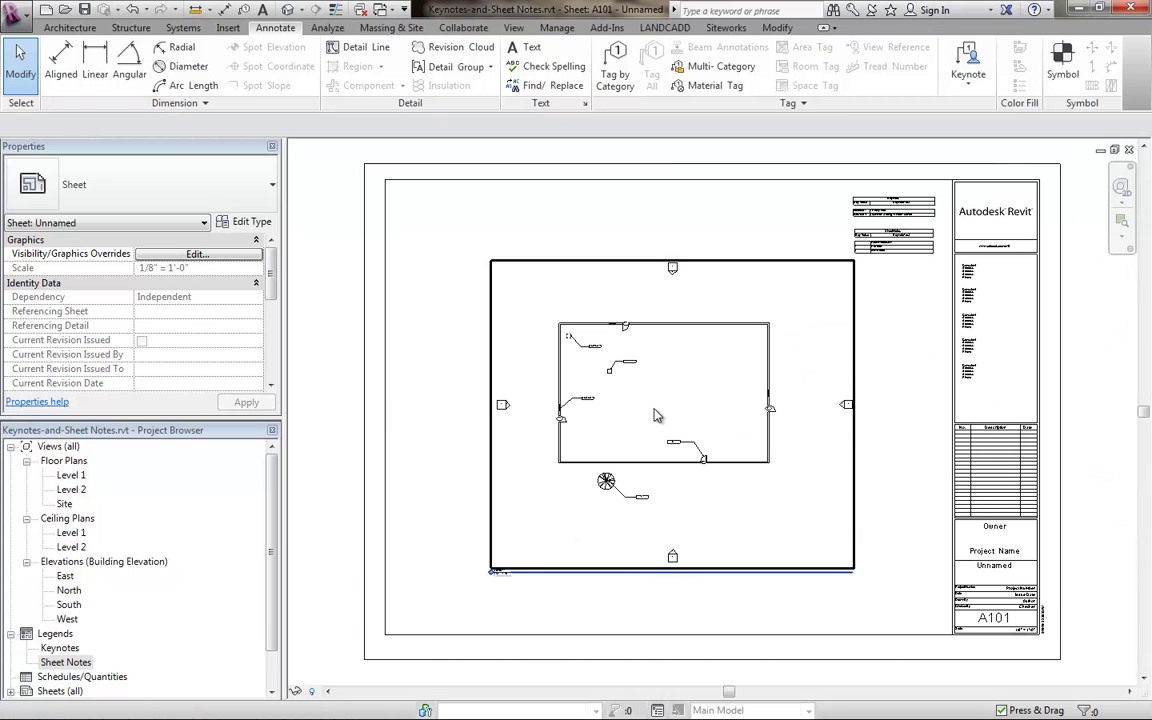